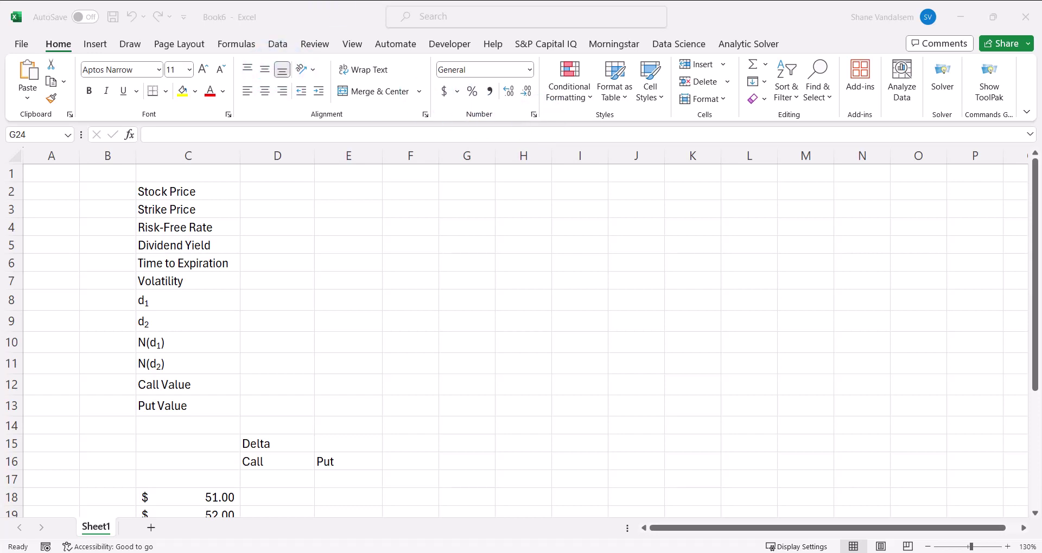
Switch to the Assignment 4 Black Scholes document in Word and review the call option formulas and variable definitions.
left_click(285, 186)
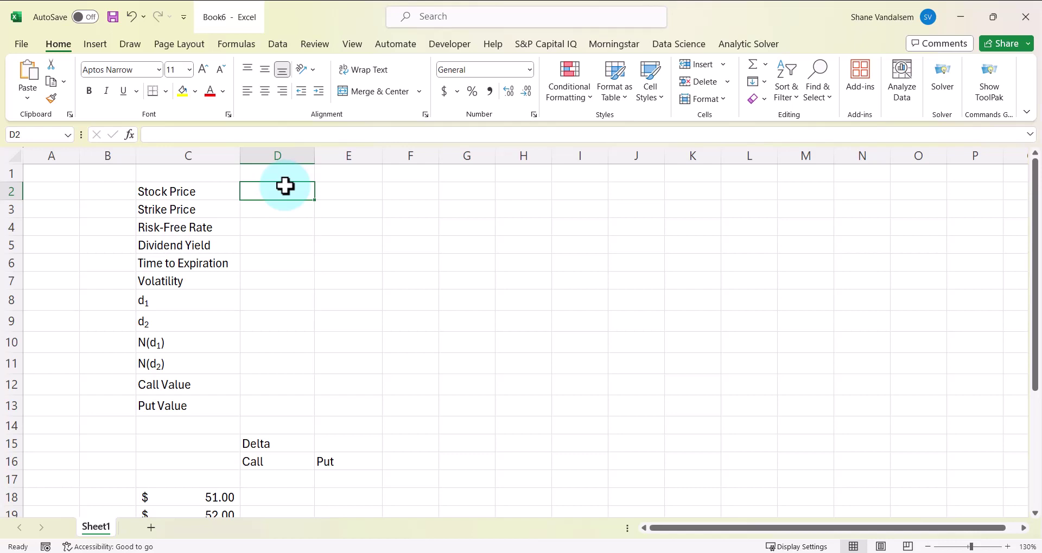
mouse_move(502, 552)
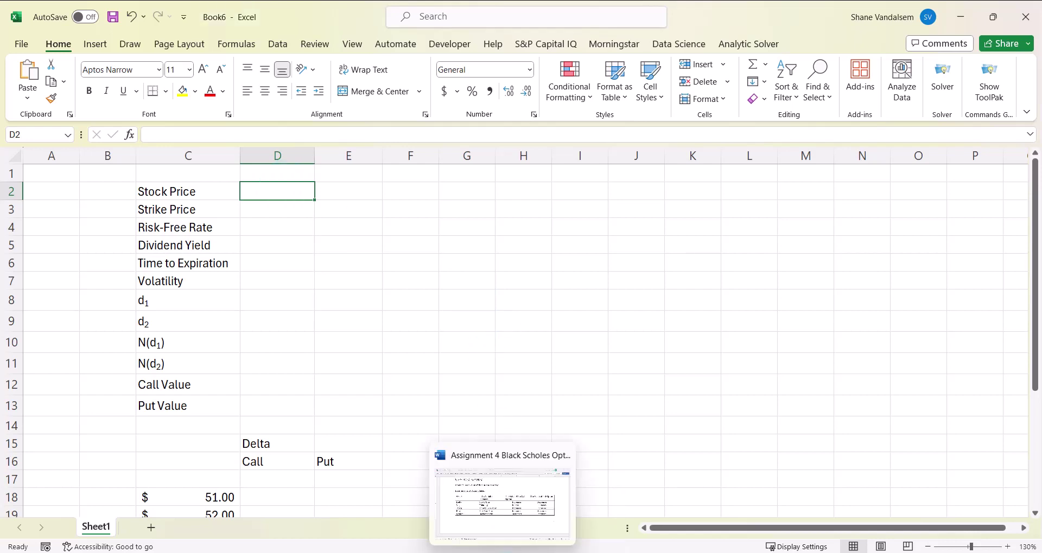
left_click(510, 467)
scroll(510, 466, "up", 15)
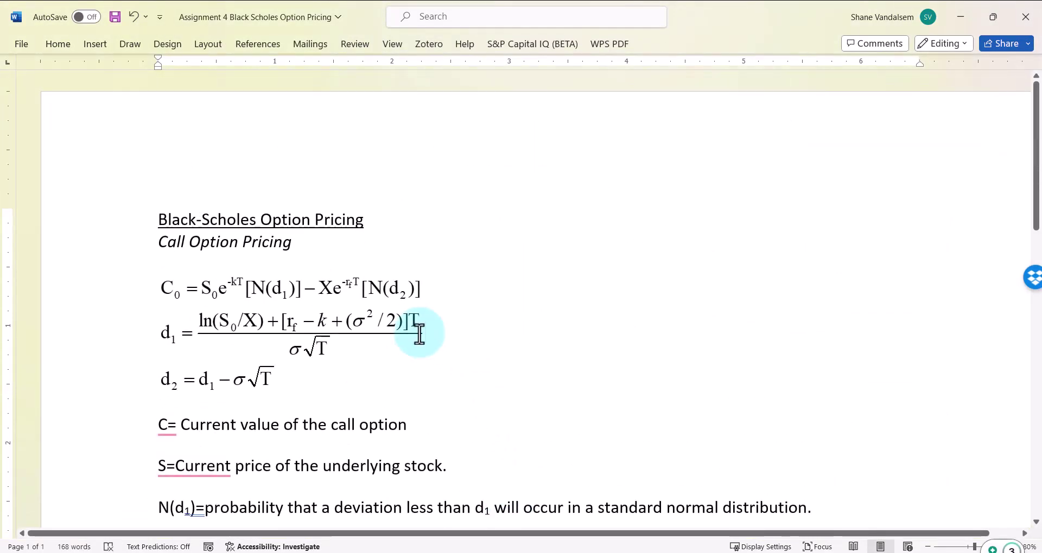
scroll(260, 285, "down", 1)
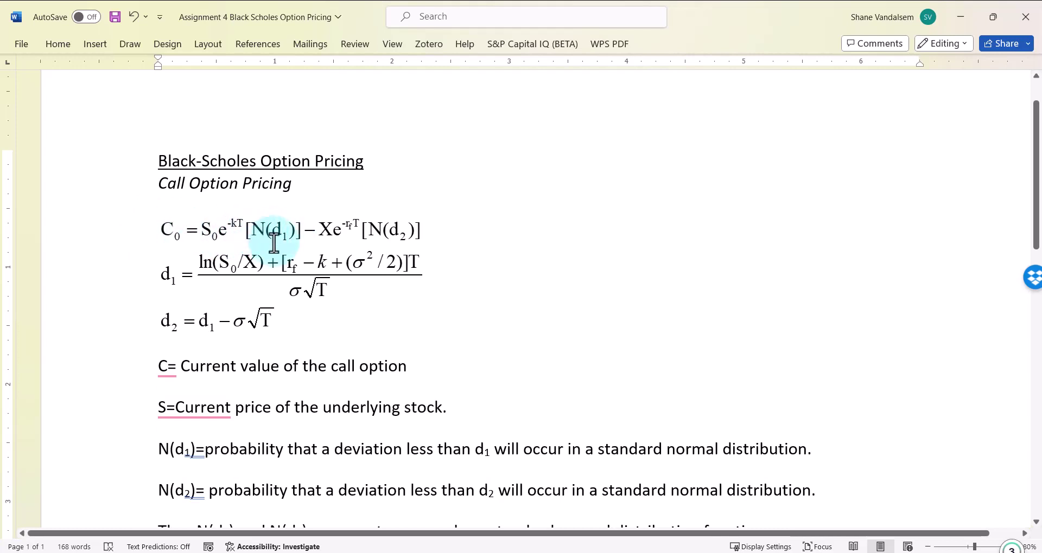
scroll(303, 287, "down", 2)
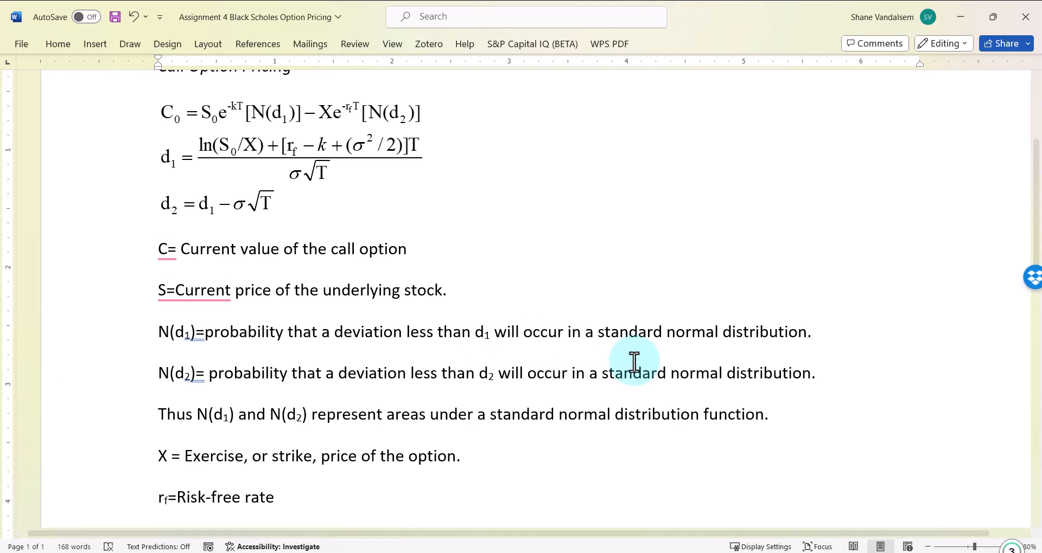
scroll(635, 362, "down", 1)
scroll(634, 362, "down", 2)
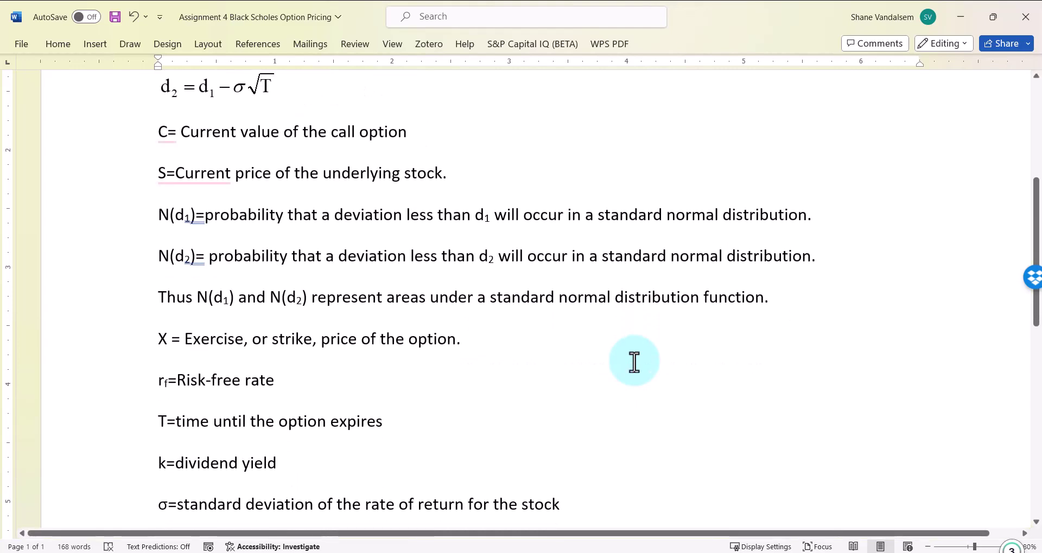
scroll(634, 362, "up", 3)
scroll(627, 315, "up", 3)
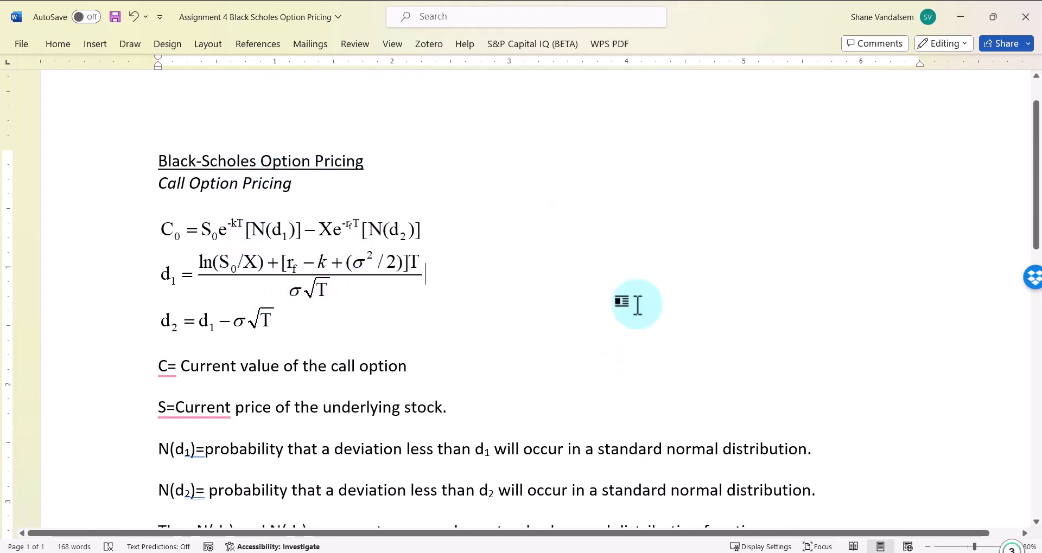
Shrink the Word document window and place it beside the worksheet's input labels in Excel.
left_click(993, 17)
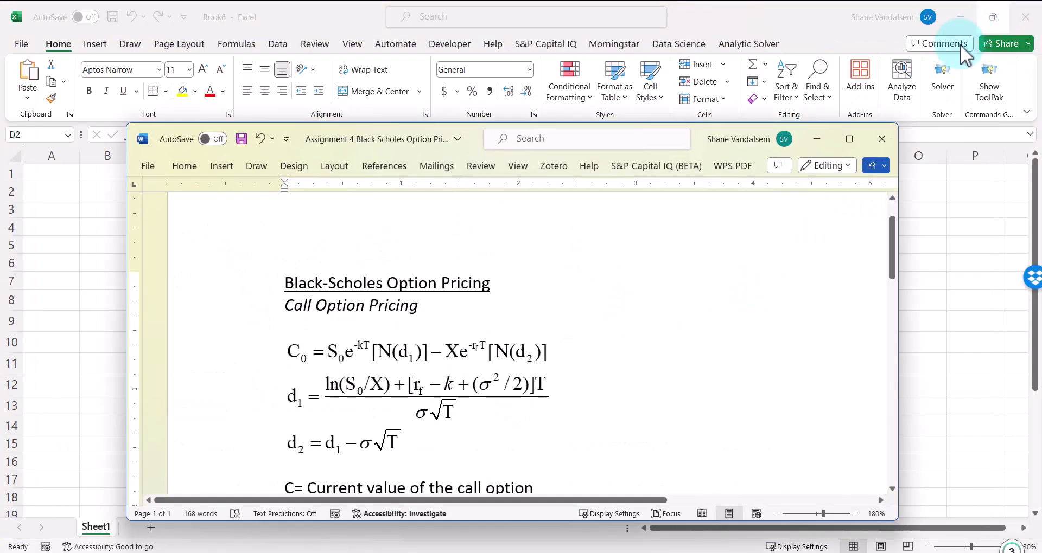
left_click_drag(477, 129, 719, 44)
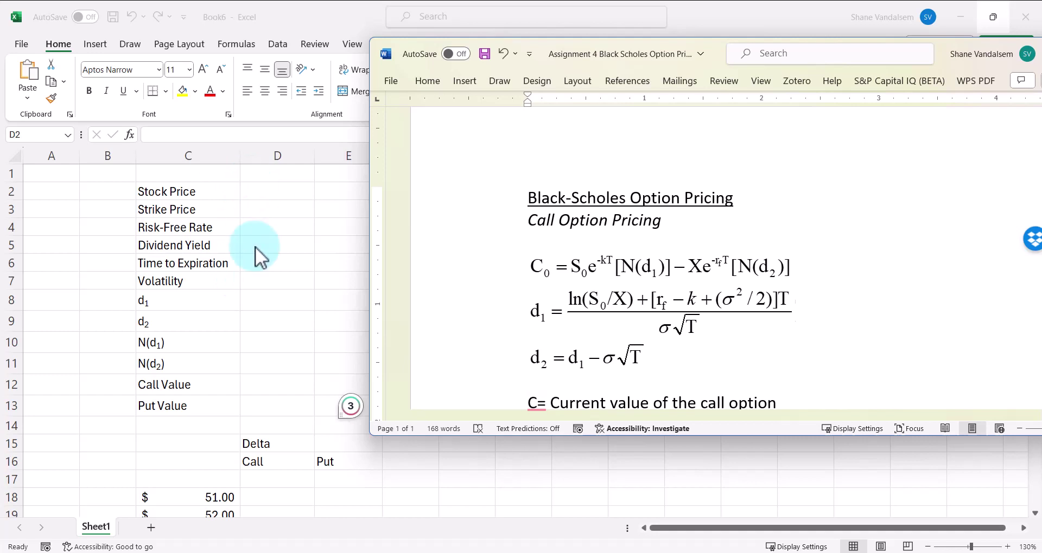
In the Excel worksheet, enter $50 as the stock price in D2 and $50 as the strike price in D3.
left_click(258, 187)
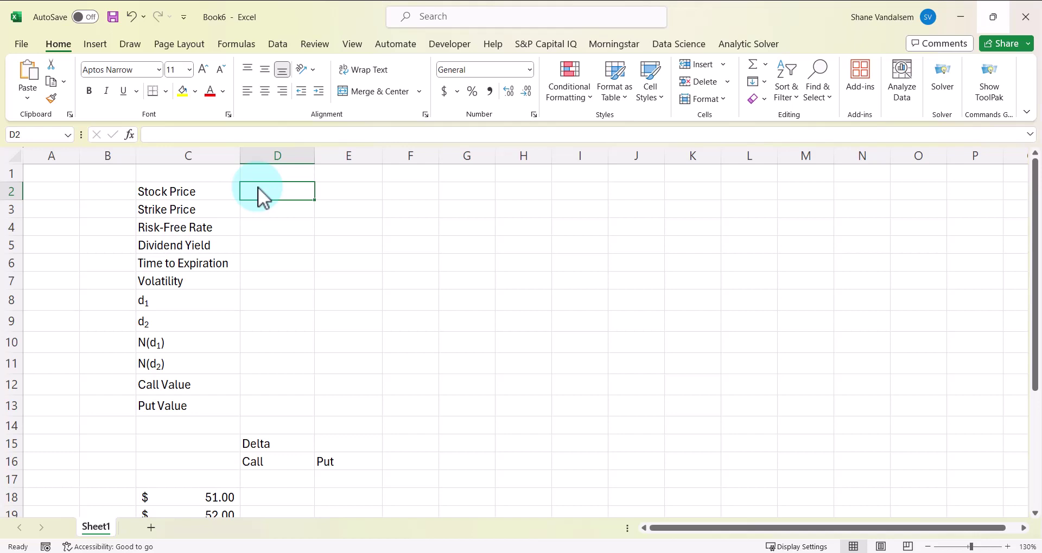
type("$50")
key("Return")
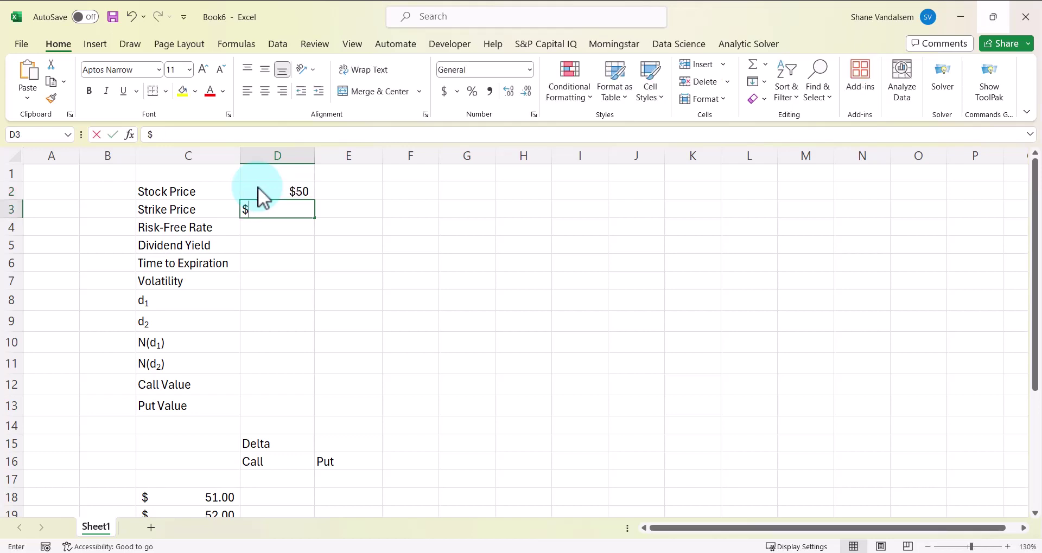
type("$50")
key("Tab")
Assign the range name Stock to the stock price cell D2.
key("Up")
key("Left")
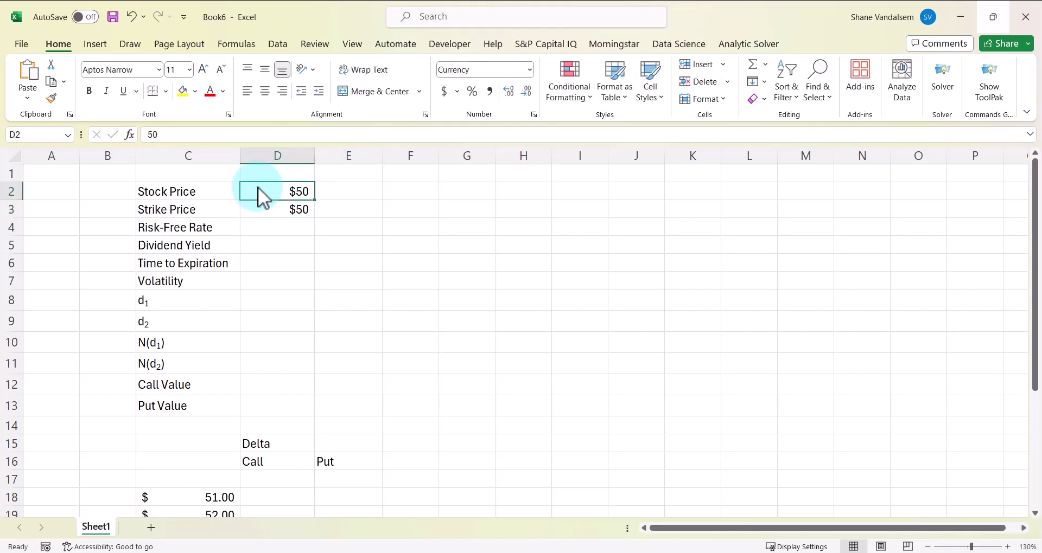
left_click(45, 135)
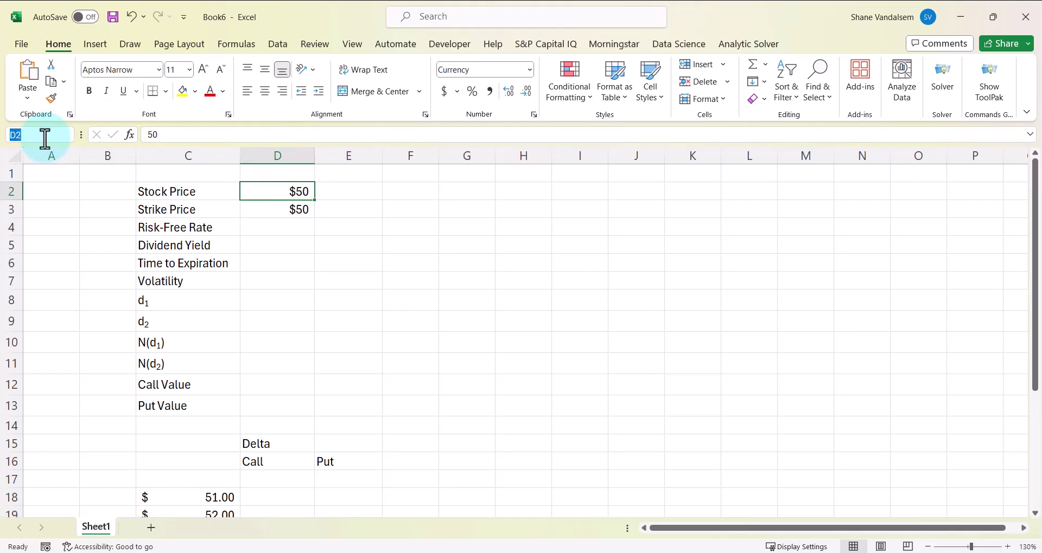
type("Stock")
key("Return")
Assign the range name Strike to the strike price cell D3.
key("Return")
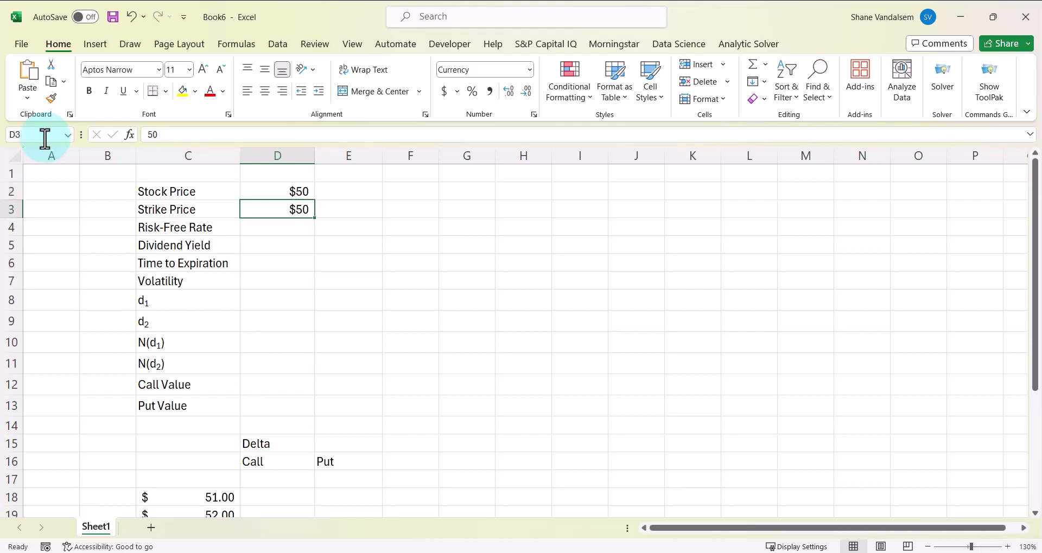
left_click(44, 136)
type("Strike")
key("Return")
Enter .05 as the risk-free rate in D4 and name that cell riskfree.
key("Return")
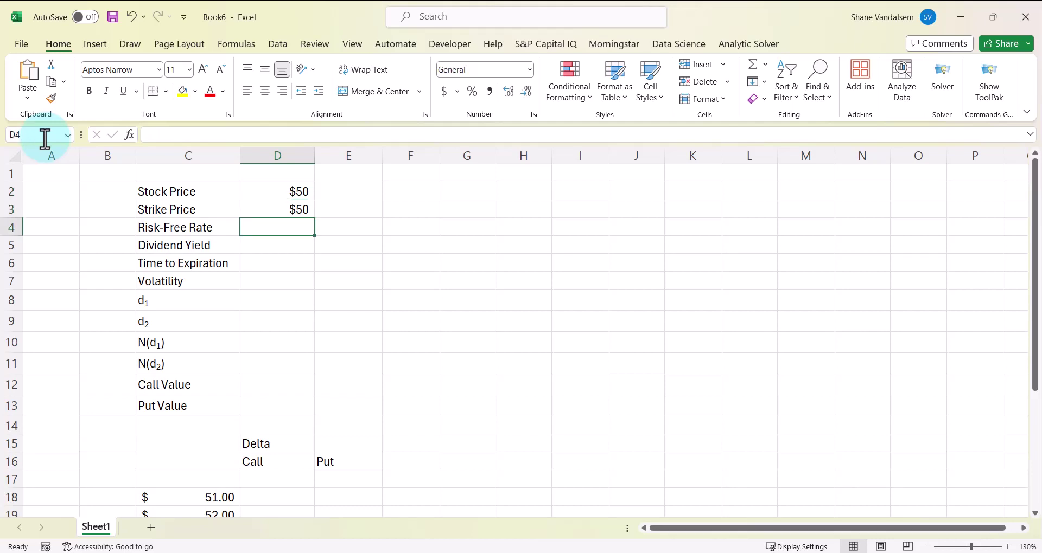
type(".05")
key("Return")
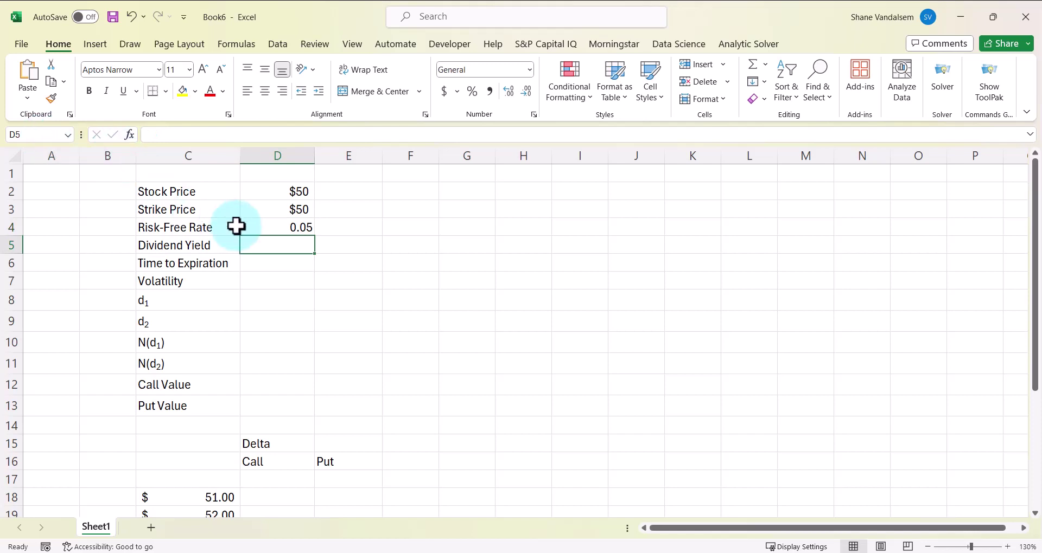
left_click(289, 225)
left_click(54, 137)
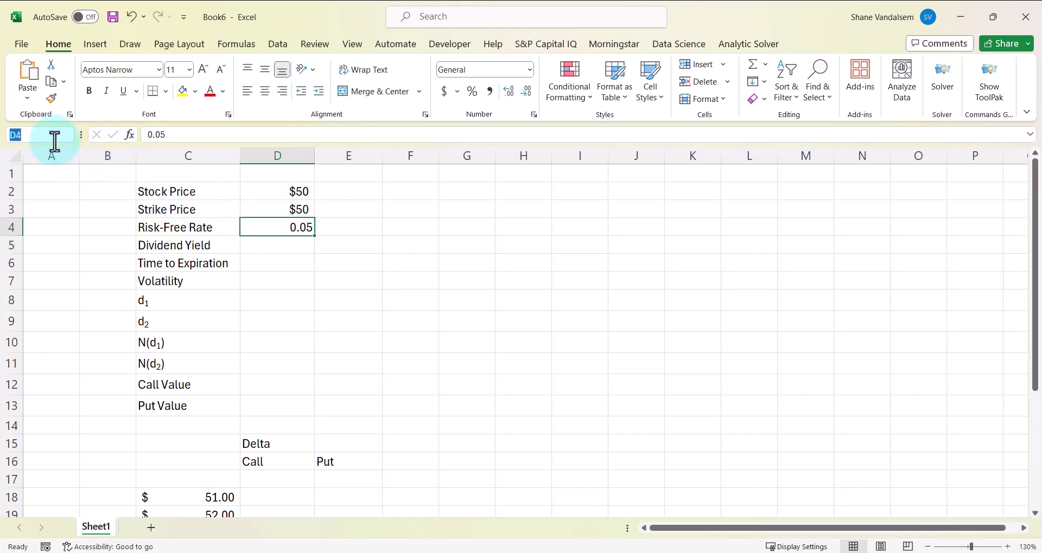
type("riskfree")
key("Return")
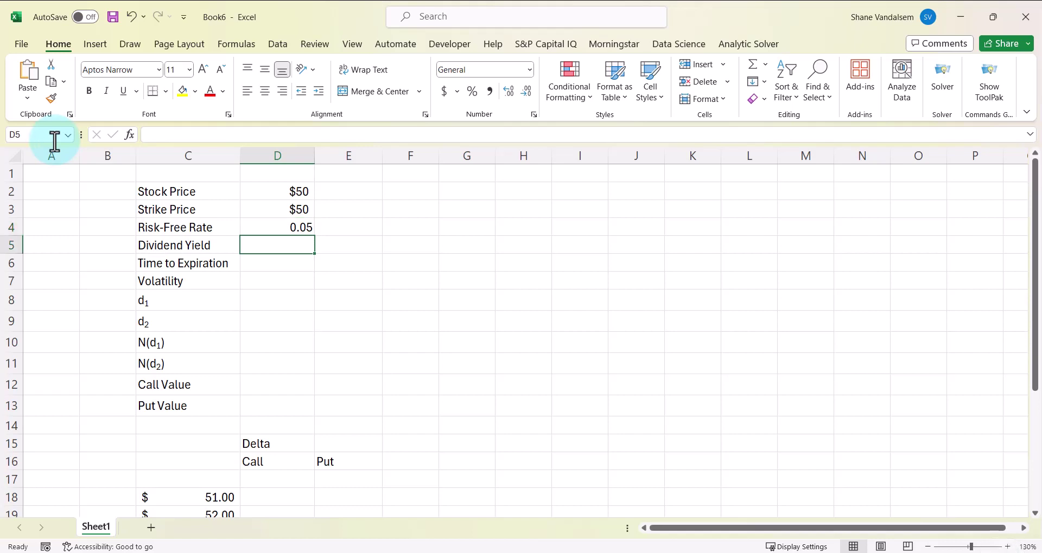
Enter .02 as the dividend yield in D5 and name that cell divyield.
type(".02")
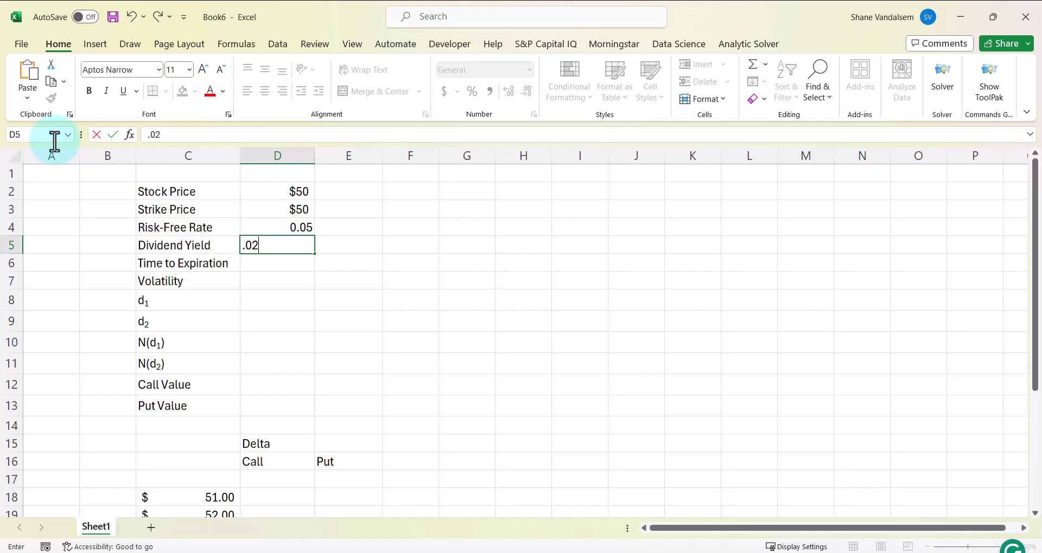
key("Return")
key("Up")
left_click(55, 140)
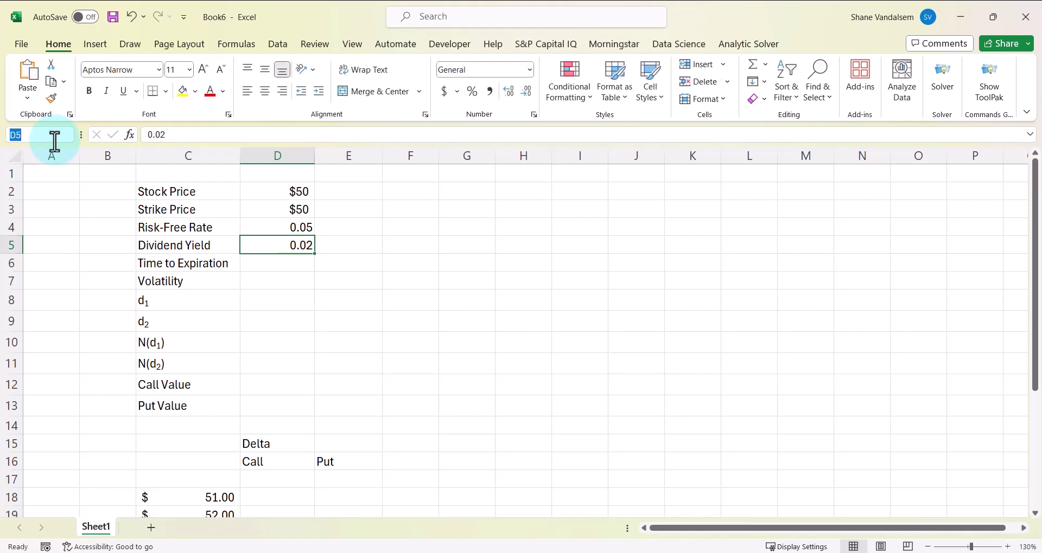
type("divyield")
key("Return")
Enter 1 as the time to expiration in D6 and name that cell time.
key("Down")
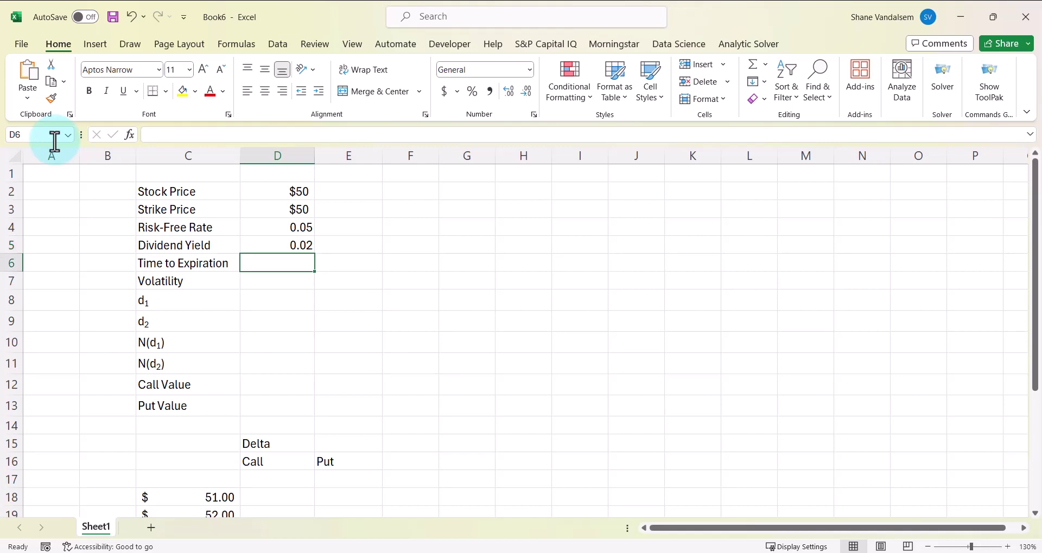
type("1")
key("Return")
key("Up")
left_click(54, 135)
type("time")
key("Return")
Enter .3 as the volatility in D7 and name that cell volatility.
key("Return")
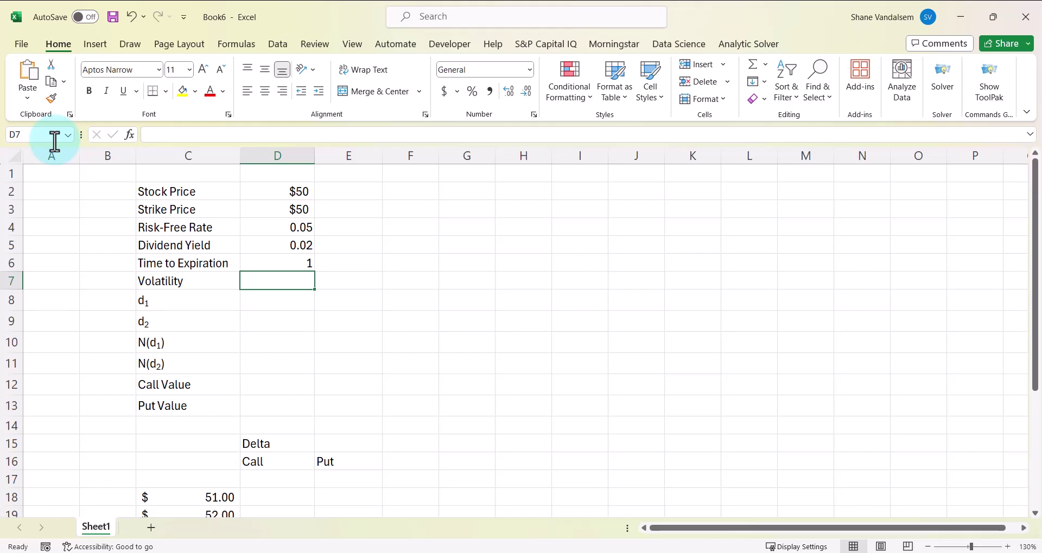
type(".3")
key("Return")
key("Up")
left_click(55, 141)
type("volatility")
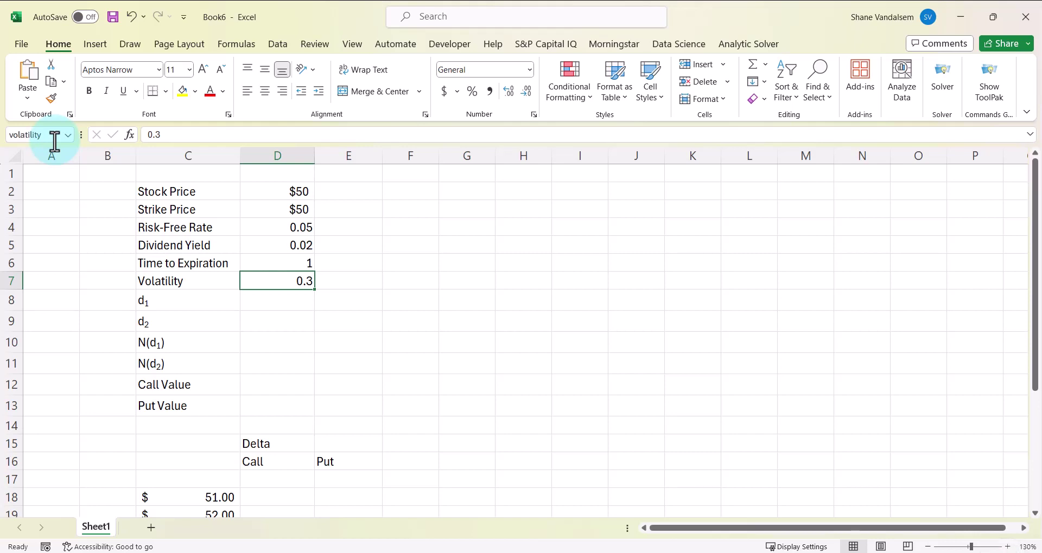
key("Return")
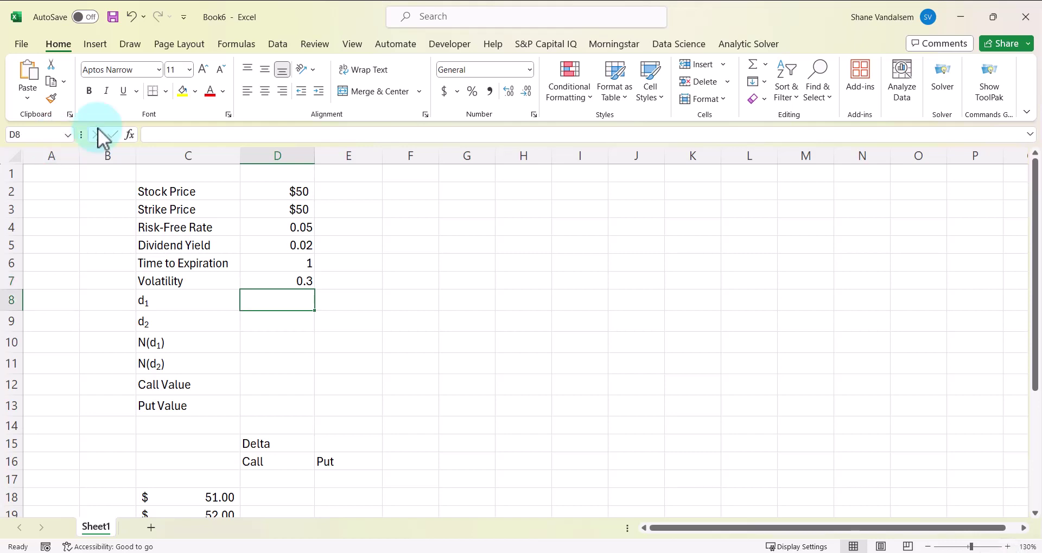
Consult the d1 equation in the Word document and begin the d1 formula in Excel cell D8 with =(ln(stock/strike).
left_click(509, 551)
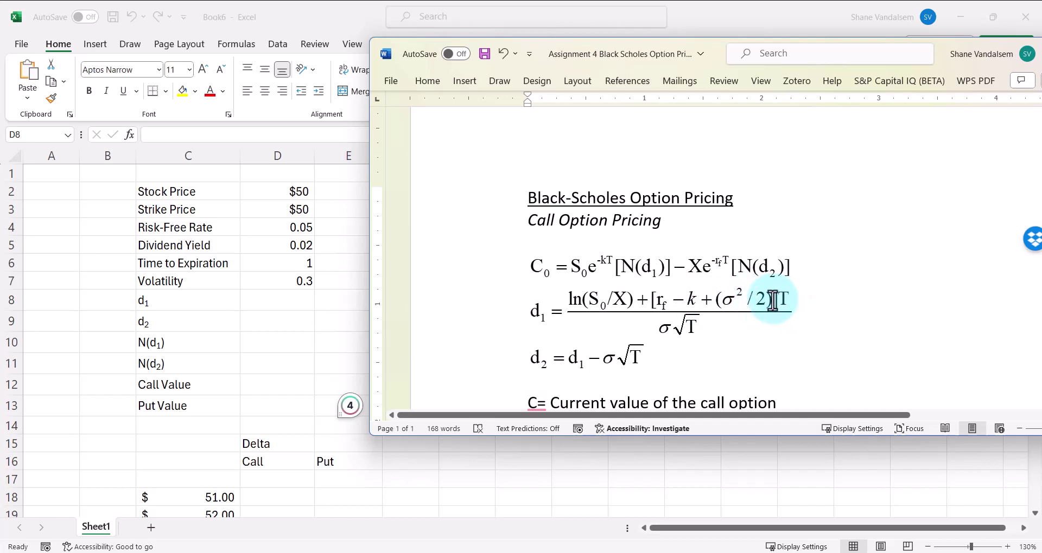
left_click(662, 299)
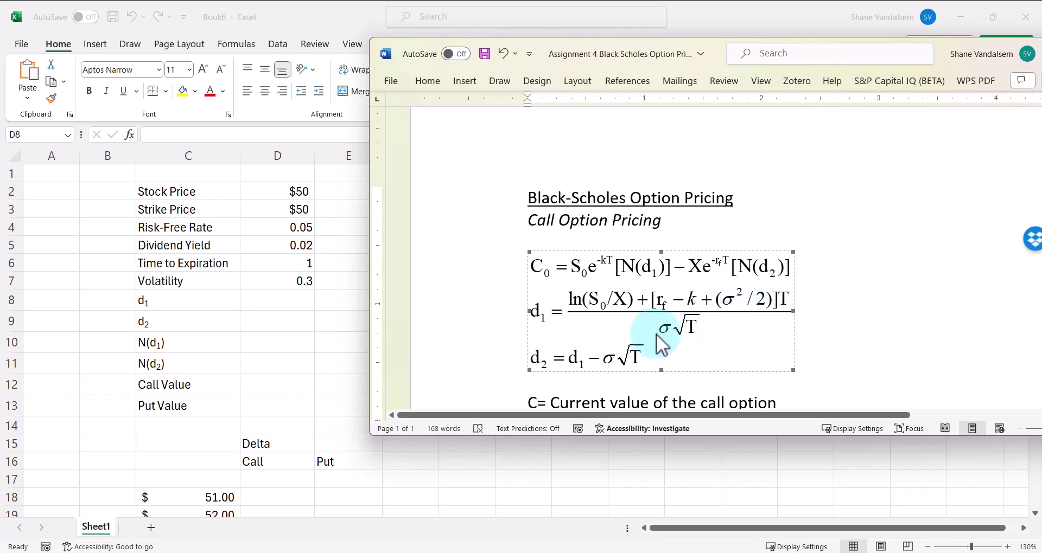
left_click(305, 297)
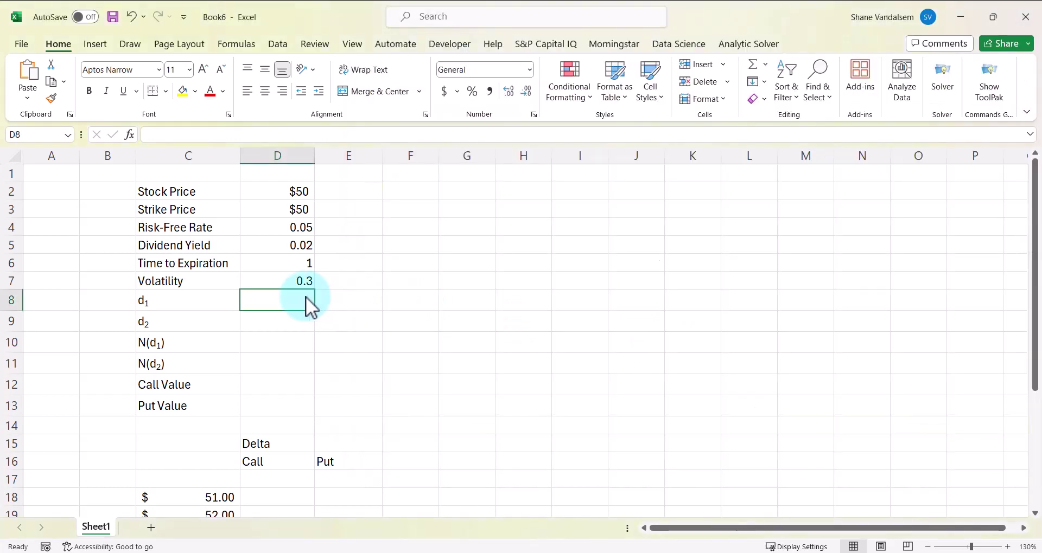
type("=")
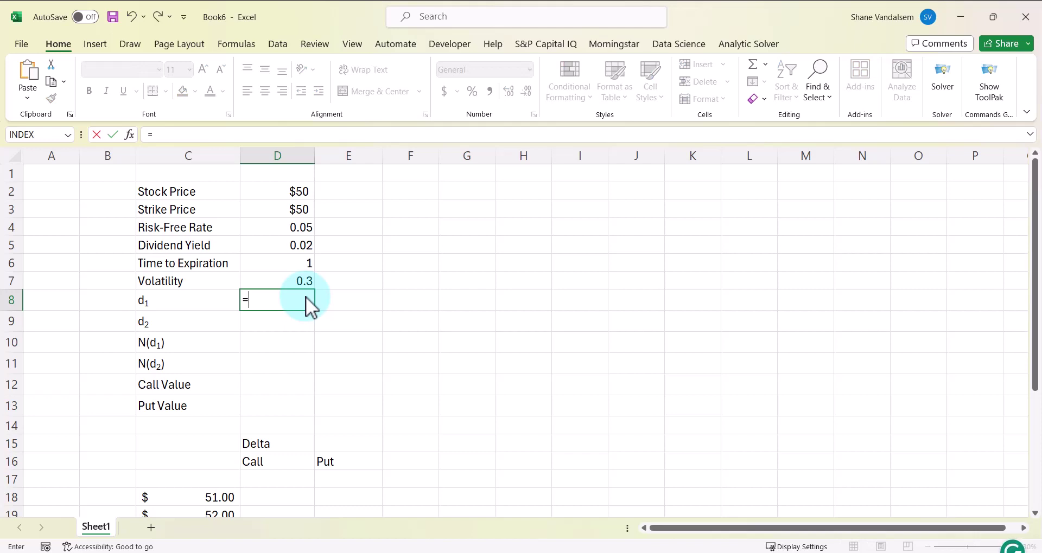
type("(")
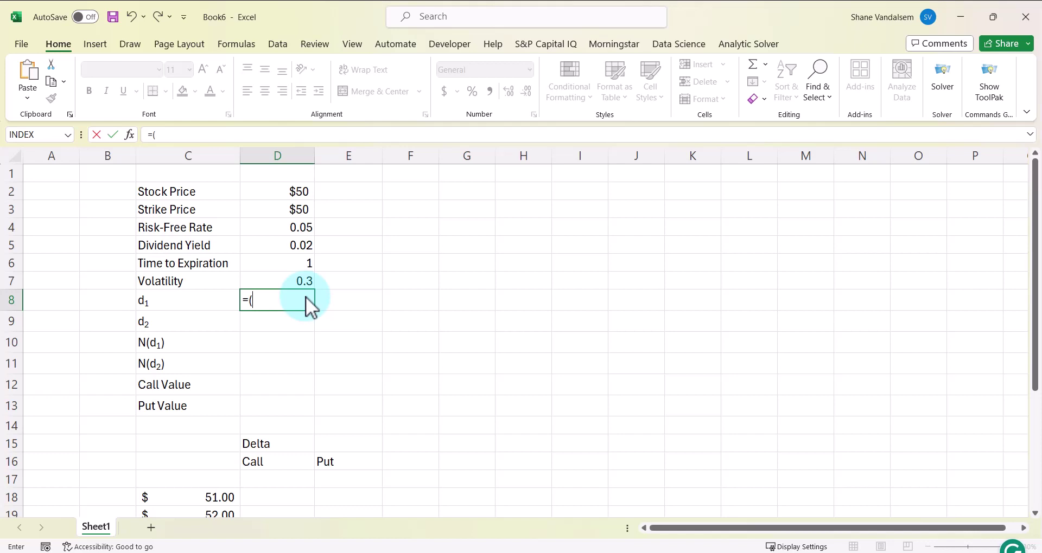
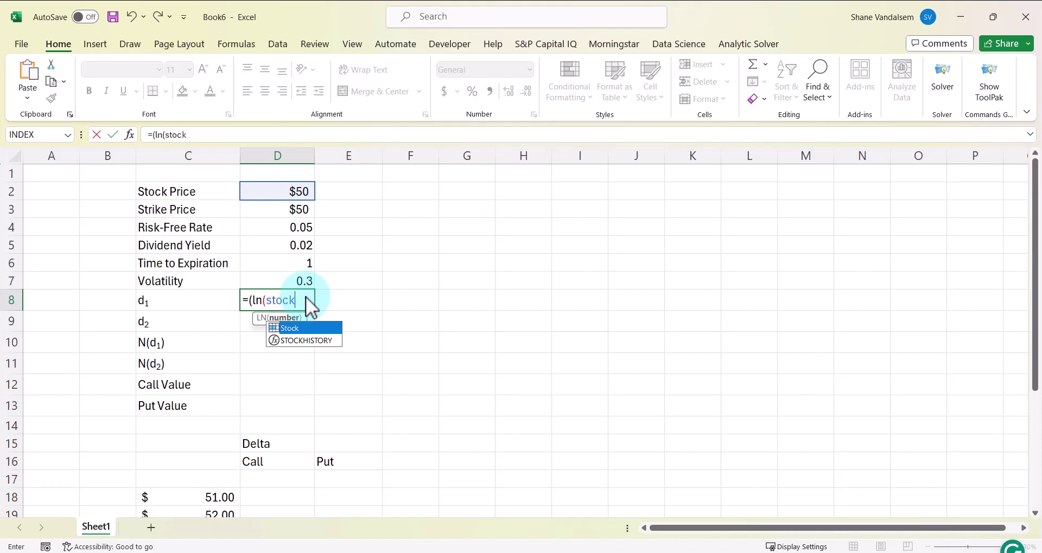
type("/str")
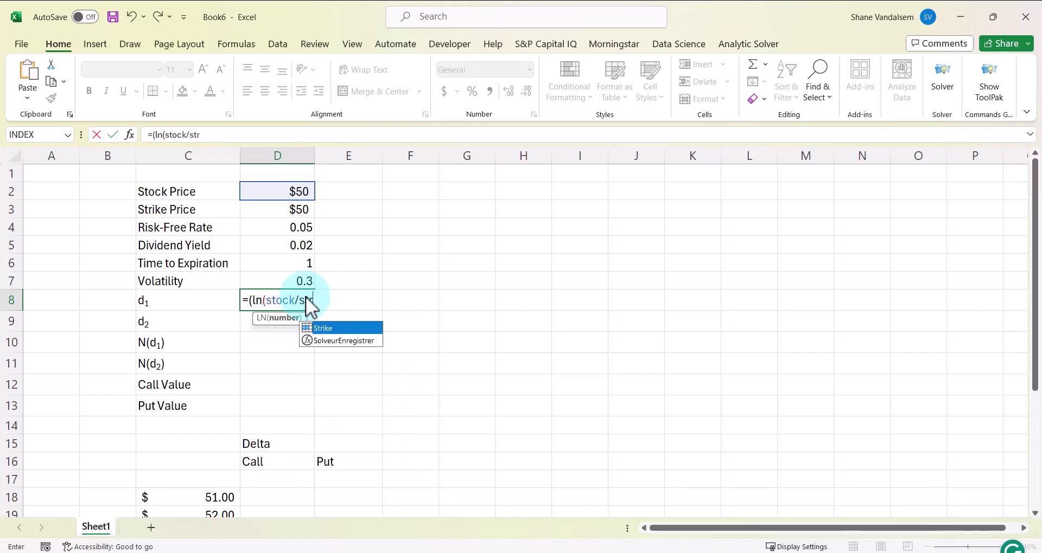
type("ike)")
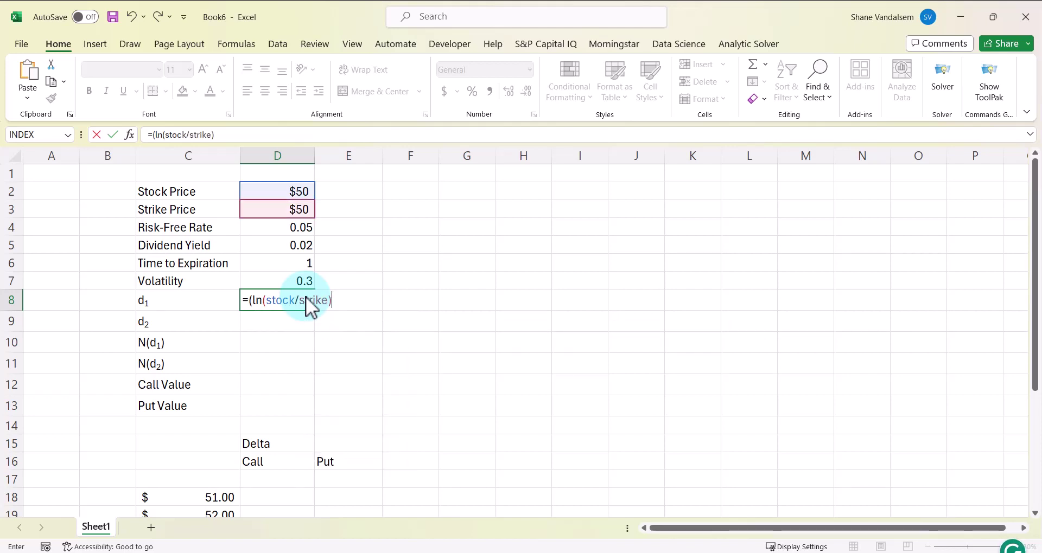
Extend the D8 formula with the rest of the d1 numerator, +(riskfree-divyield+(volatility^2/2))*time).
type("+(risk")
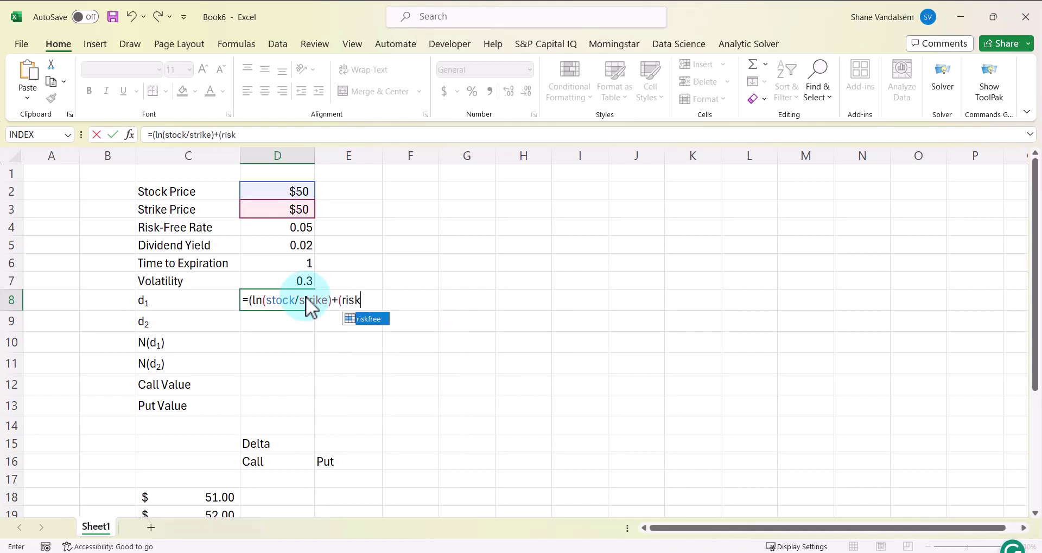
type("free")
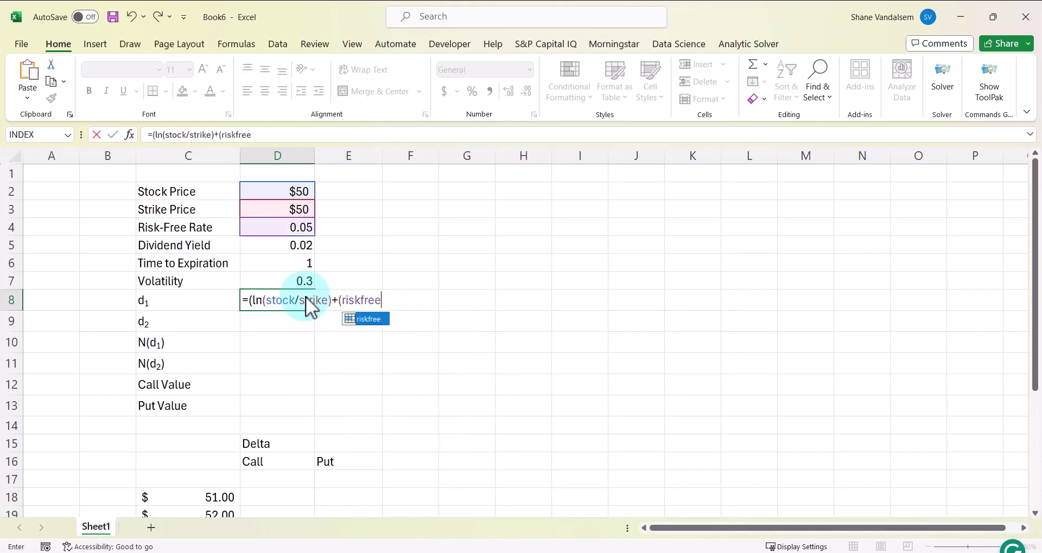
type("-div")
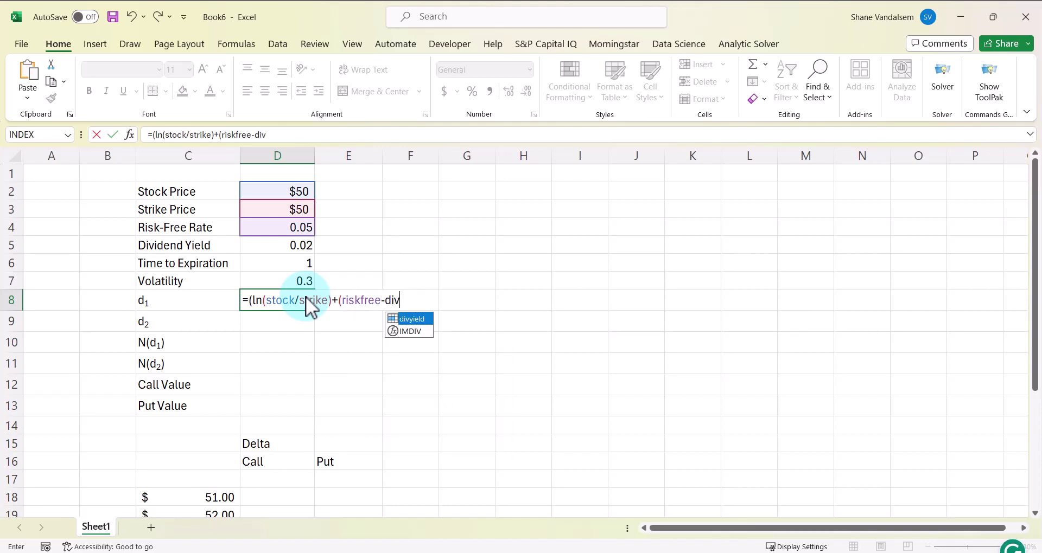
type("yield")
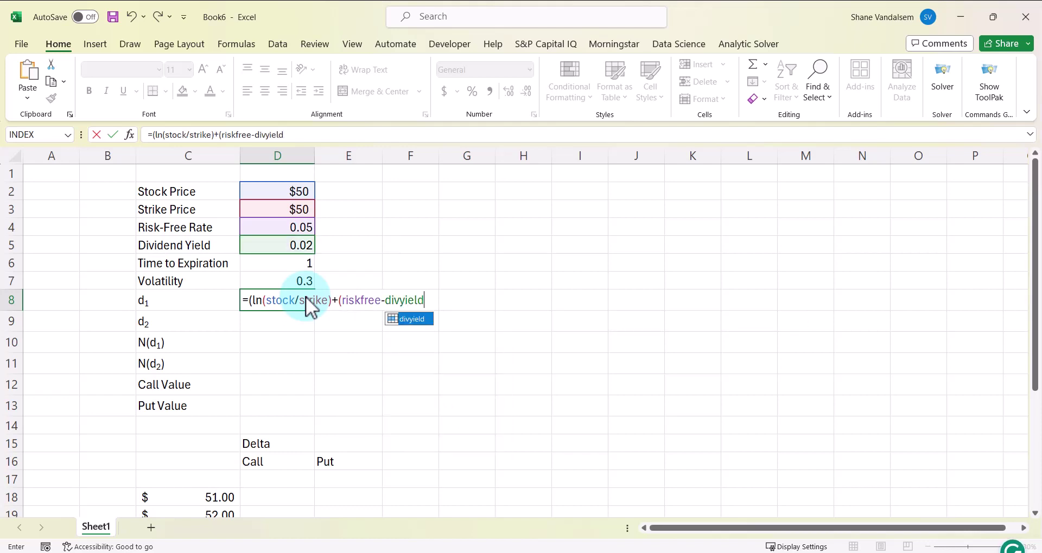
type("+(")
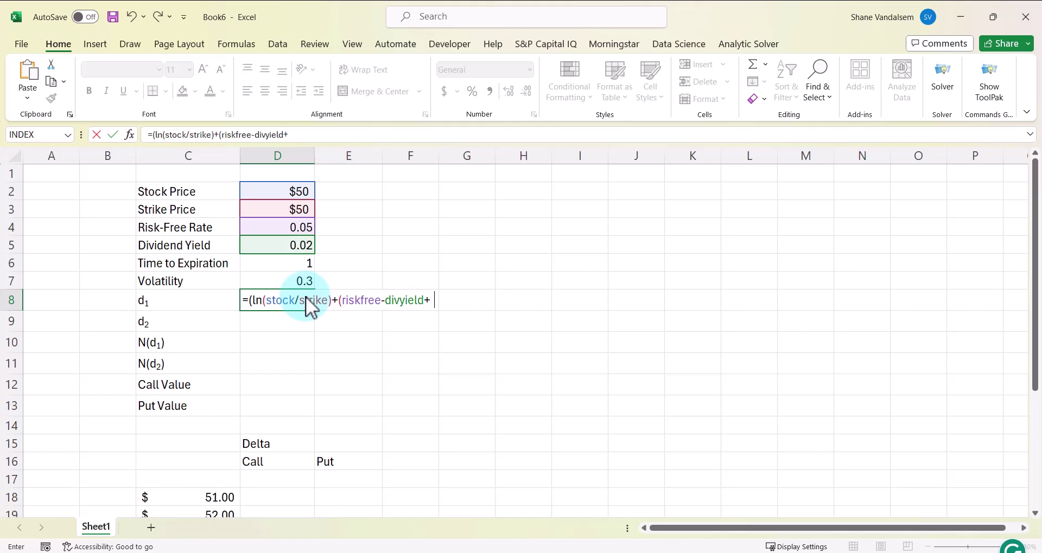
type("volatility")
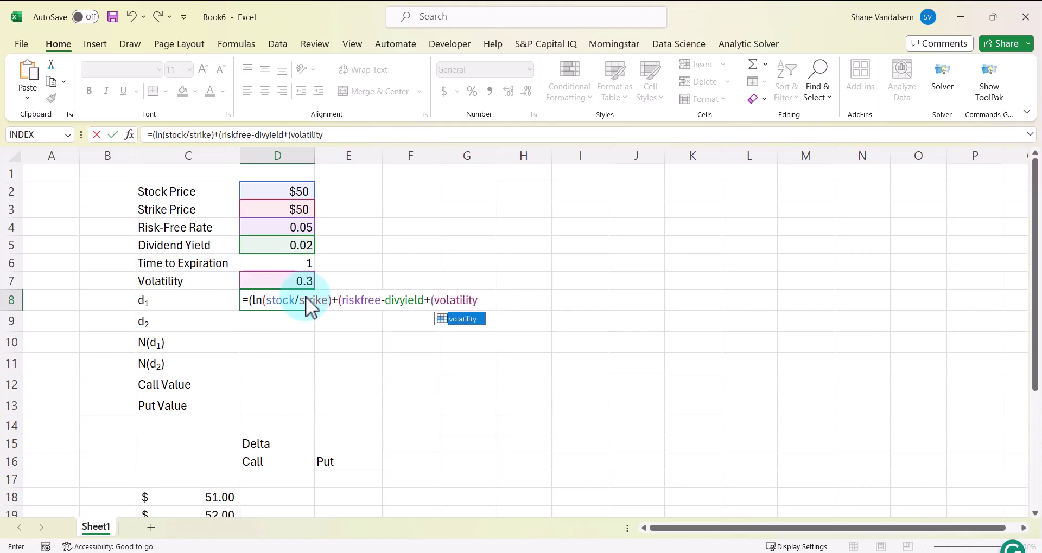
type("^2")
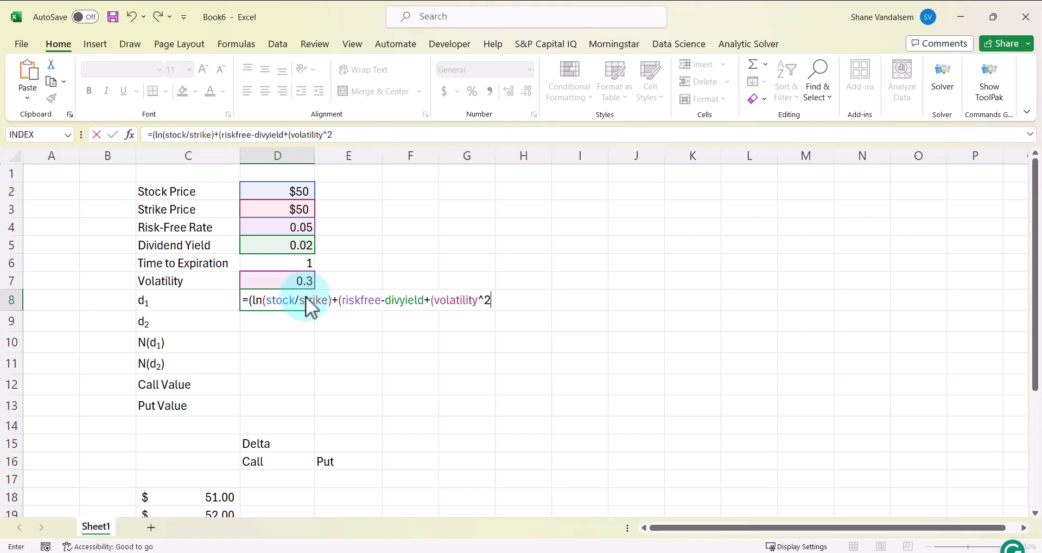
type("/2)")
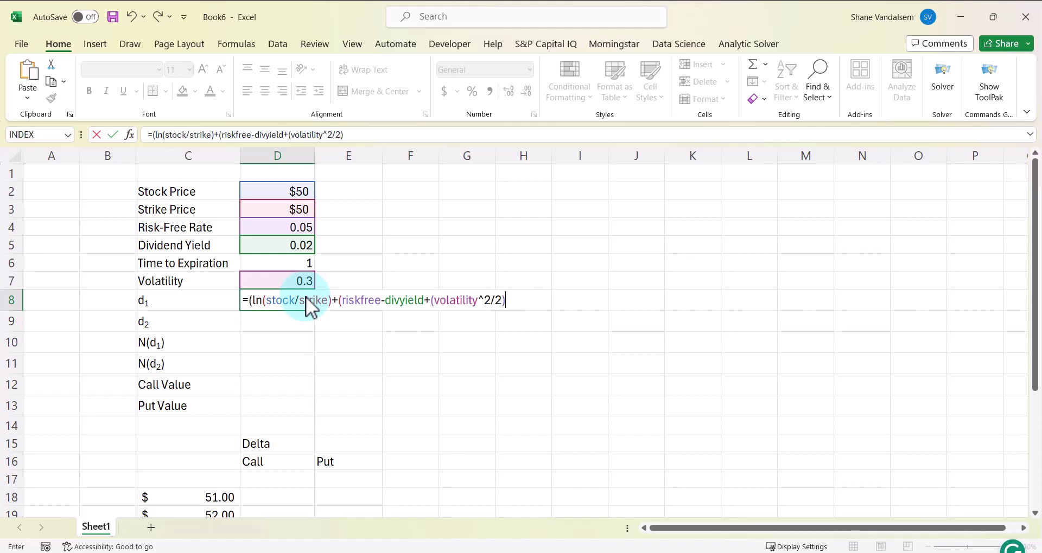
type(")time")
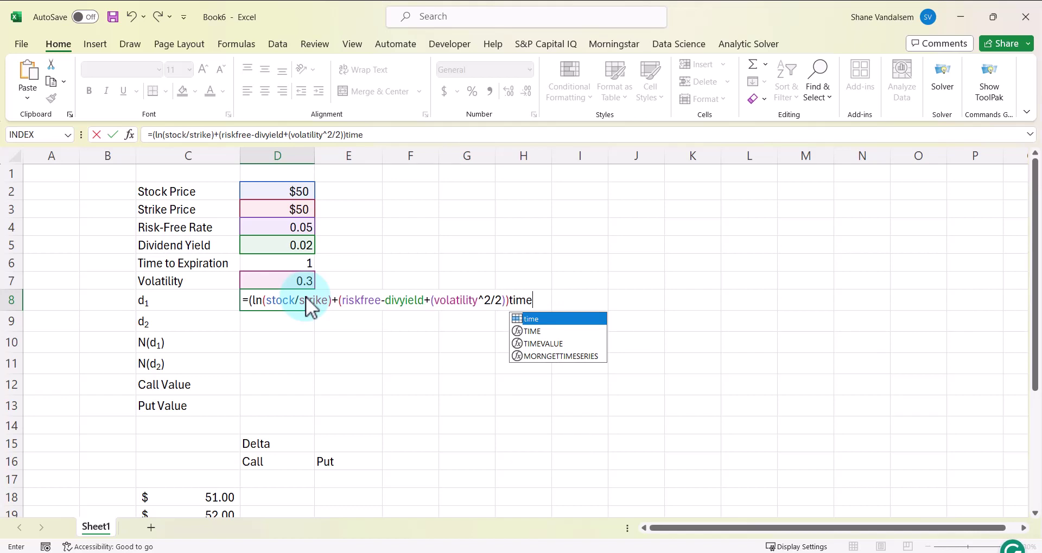
key("BackSpace")
key("BackSpace")
key("BackSpace")
key("BackSpace")
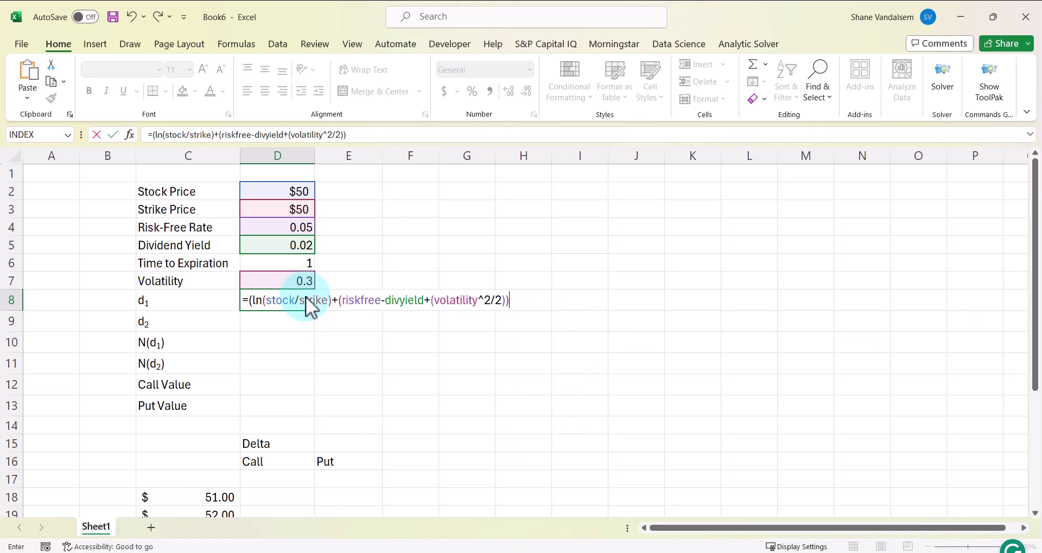
type("*time")
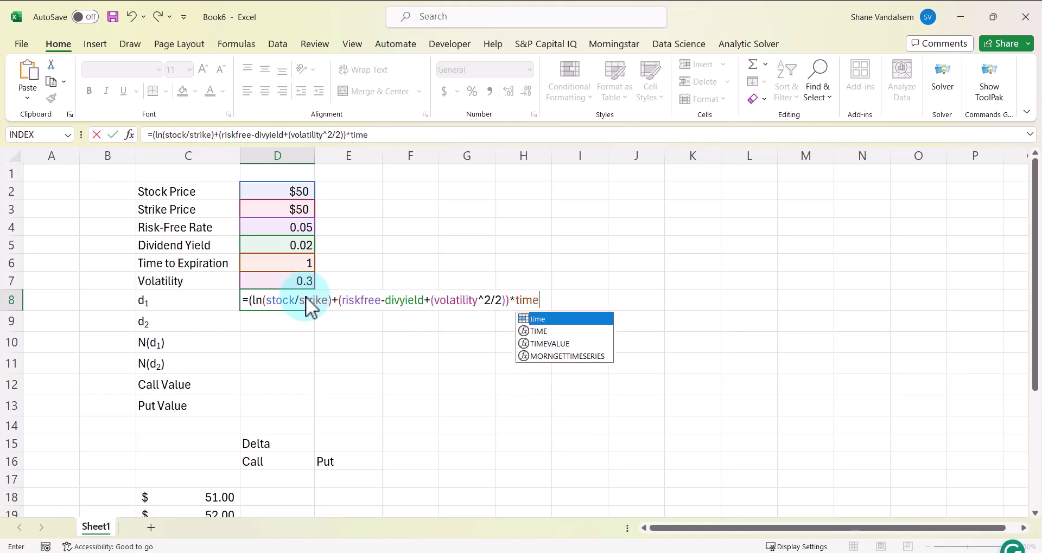
type(")")
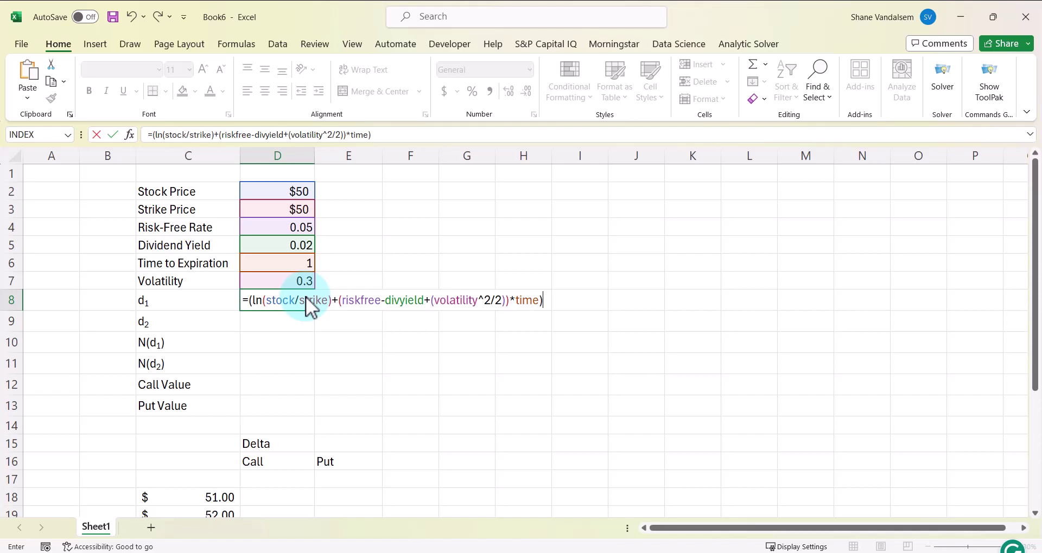
Complete the d1 formula in D8 by dividing the numerator by (volatility*sqrt(time)), and review the entered formula.
type("/(volat")
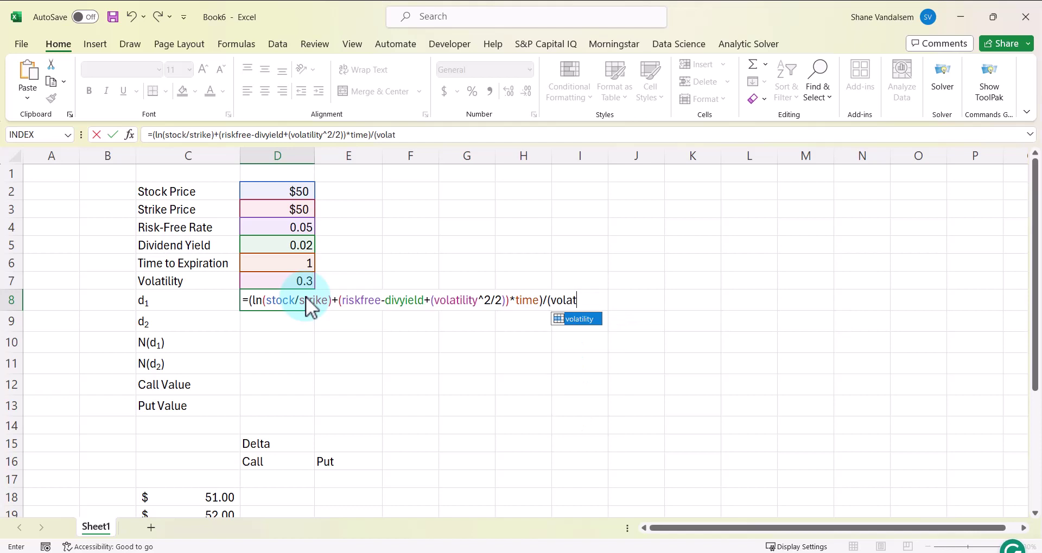
type("il")
key("BackSpace")
type("ity*sqrt")
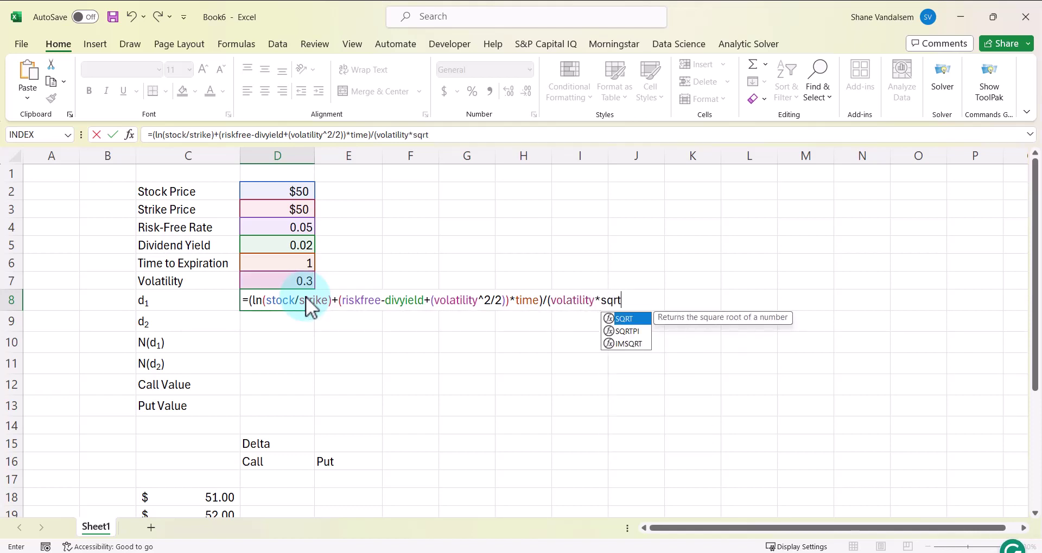
type("(time)")
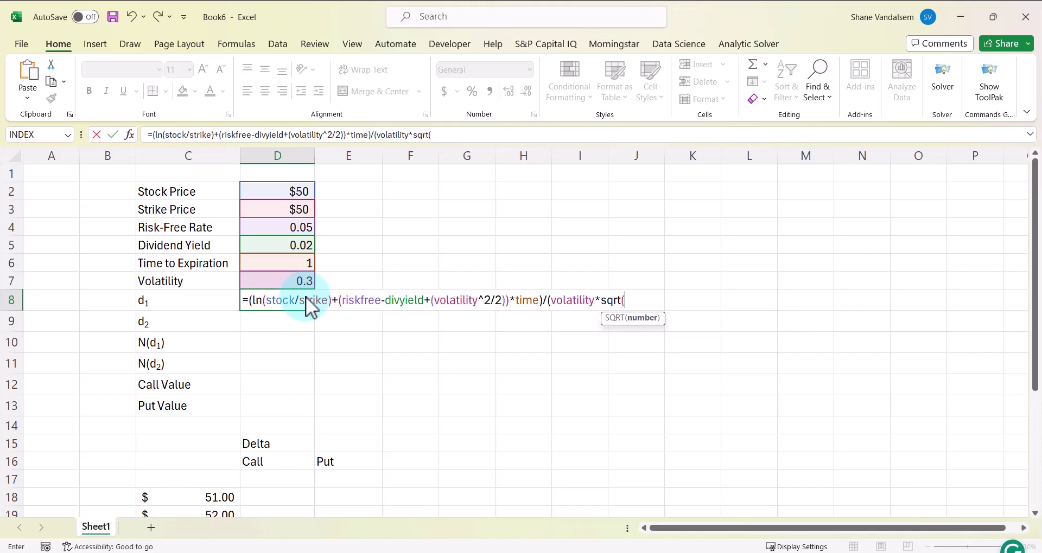
type(")")
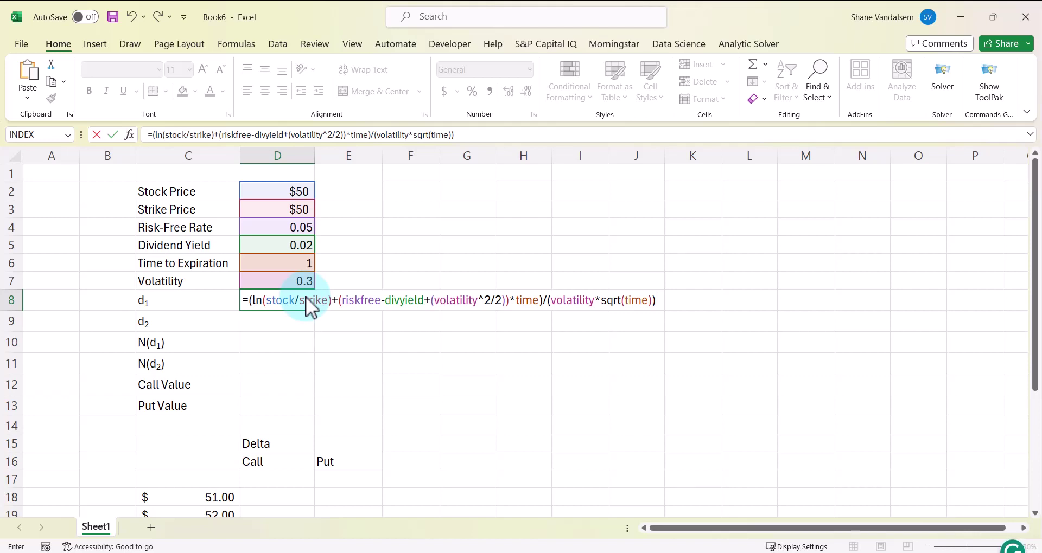
key("Return")
left_click(305, 296)
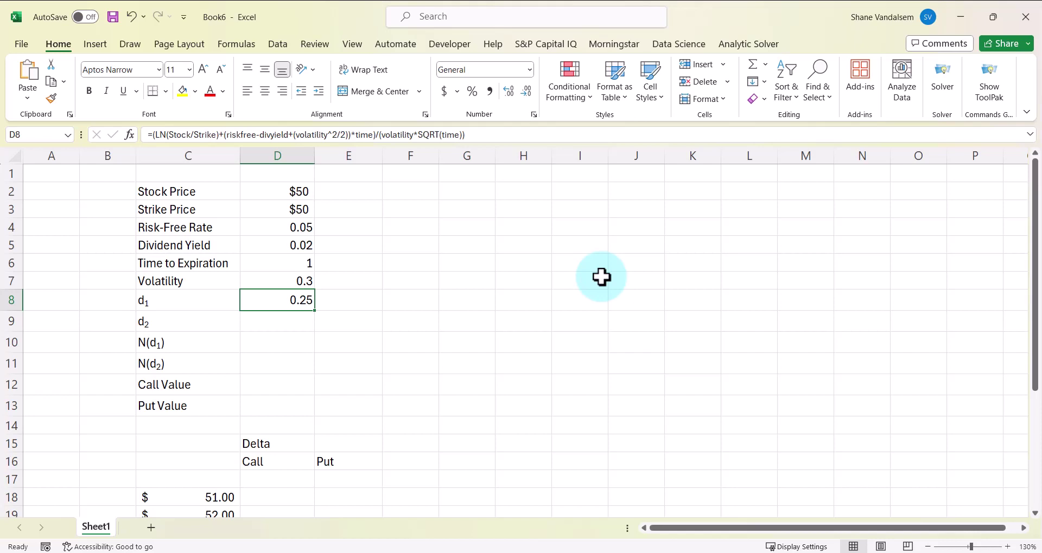
Enter the d2 formula =D8-volatility*sqrt(time) in D9.
key("Return")
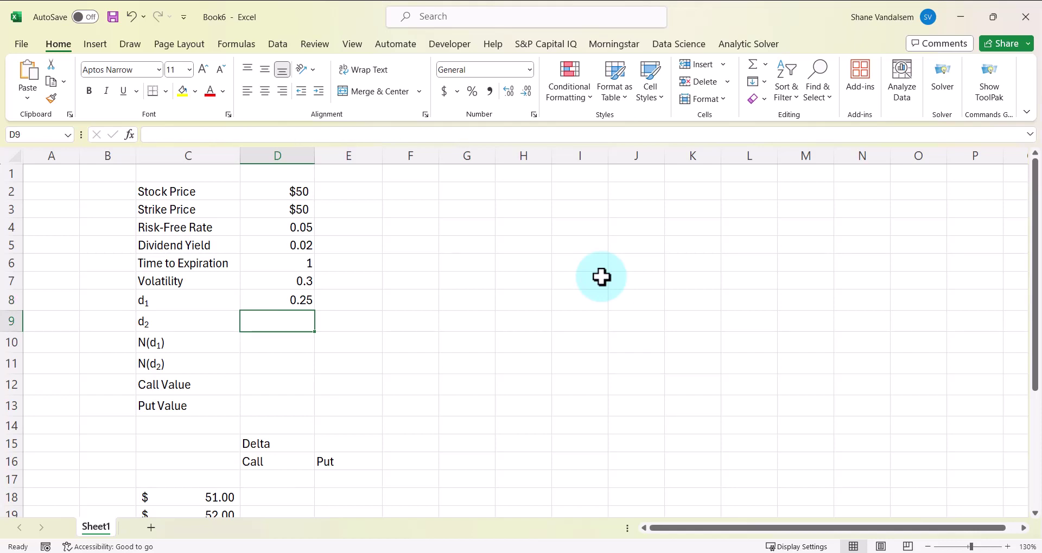
type("=")
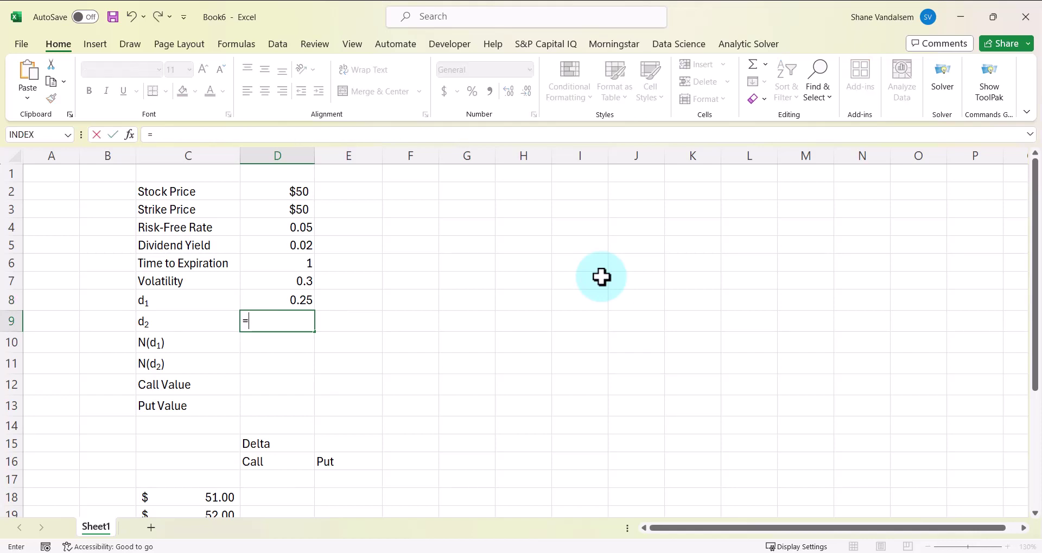
key("Up")
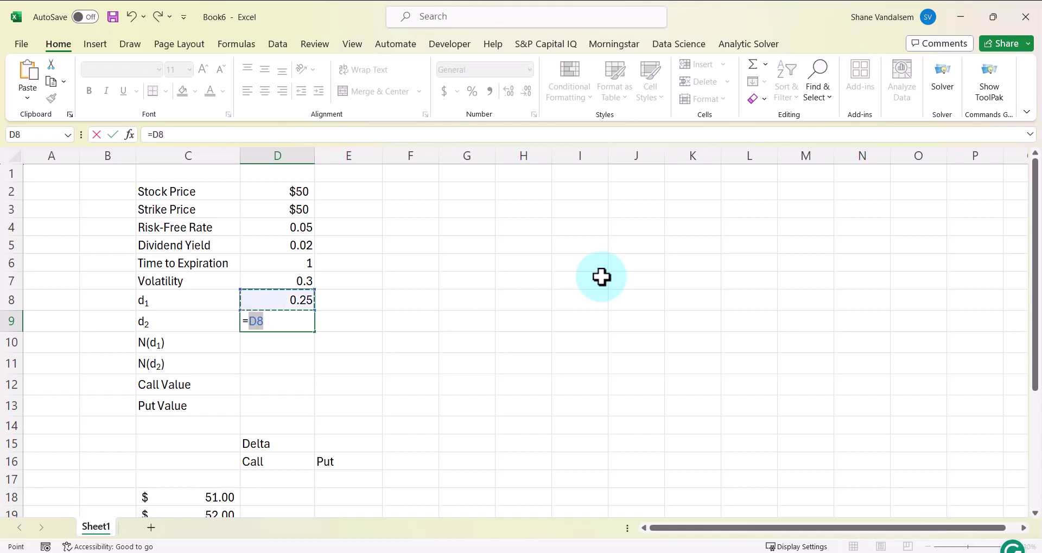
type("-vo")
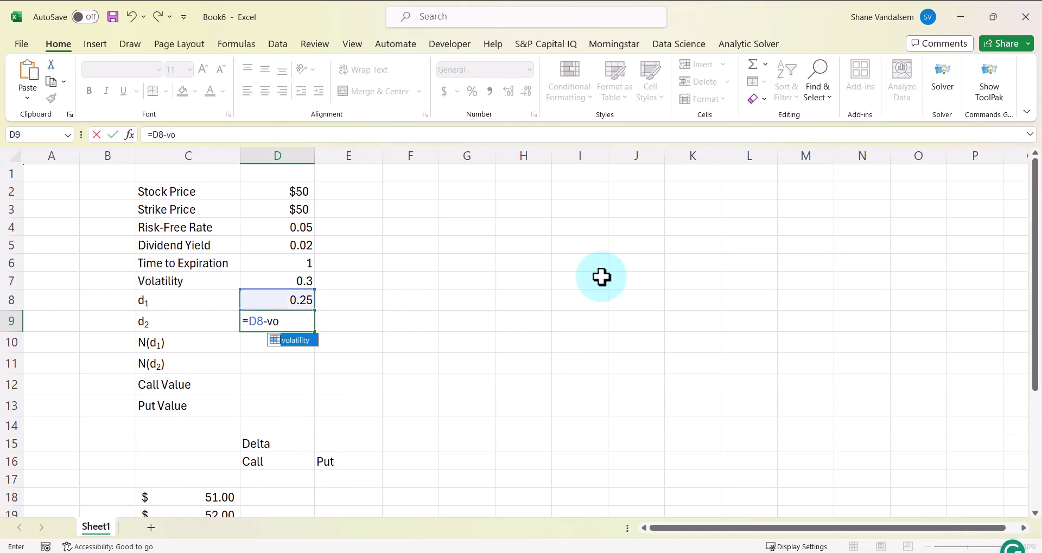
type("latility")
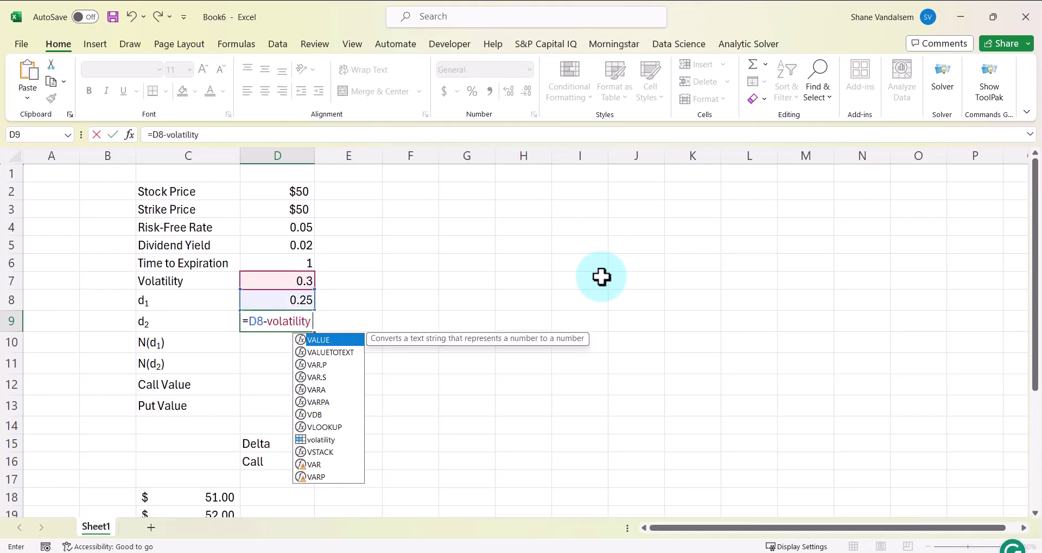
type("*sqr")
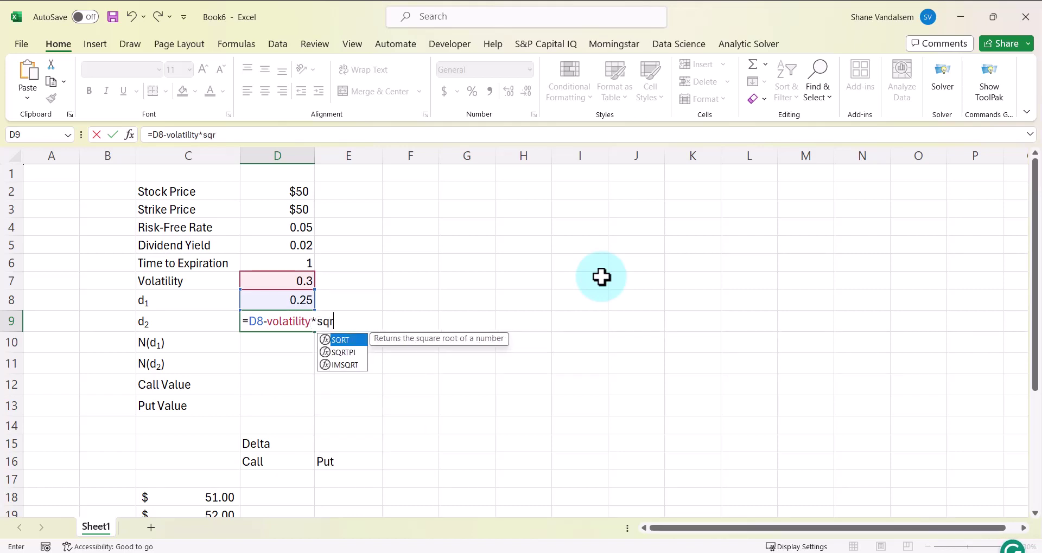
type("t(time)")
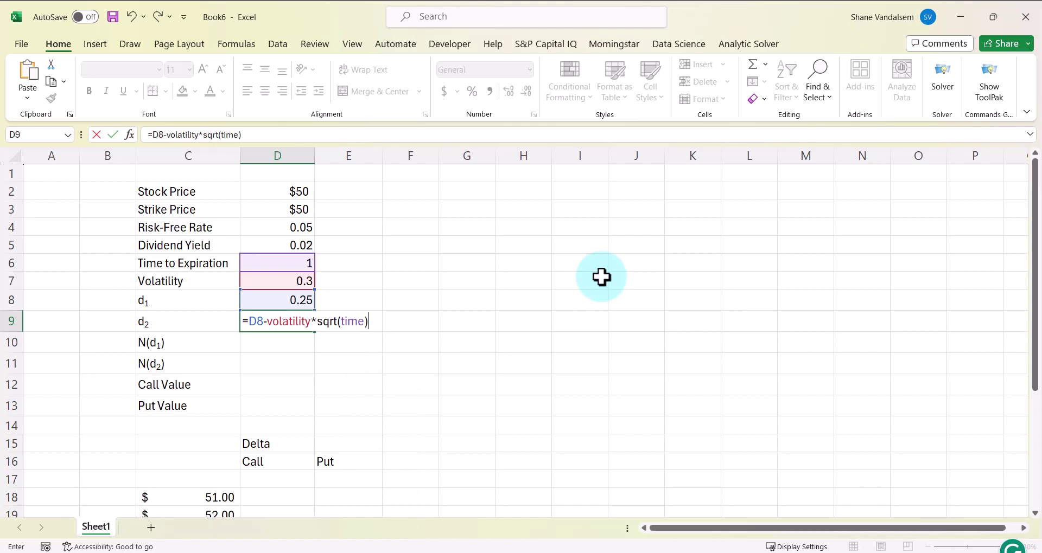
key("Return")
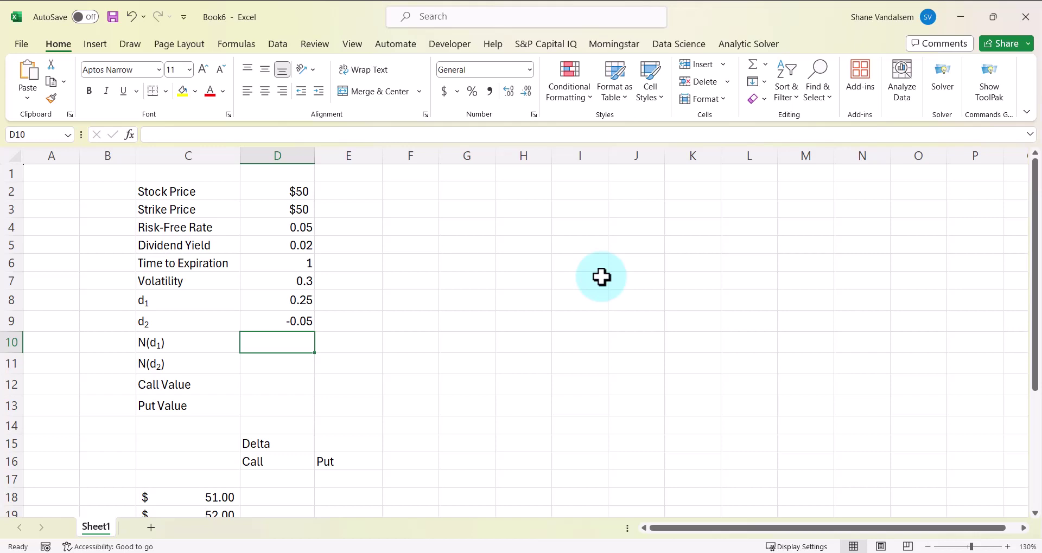
Enter the N(d1) formula =norm.s.dist(D8,true) in D10.
type("=")
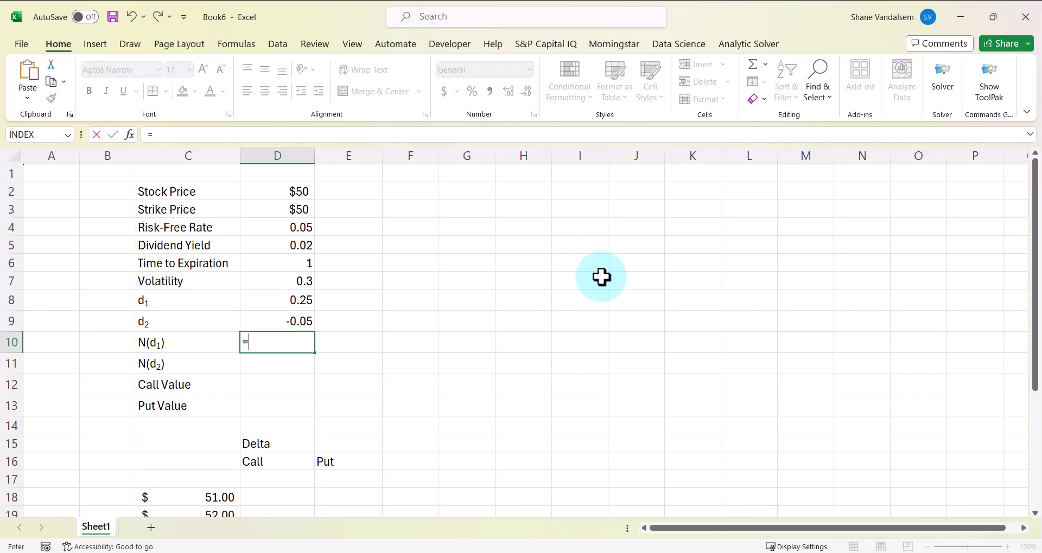
type("norm")
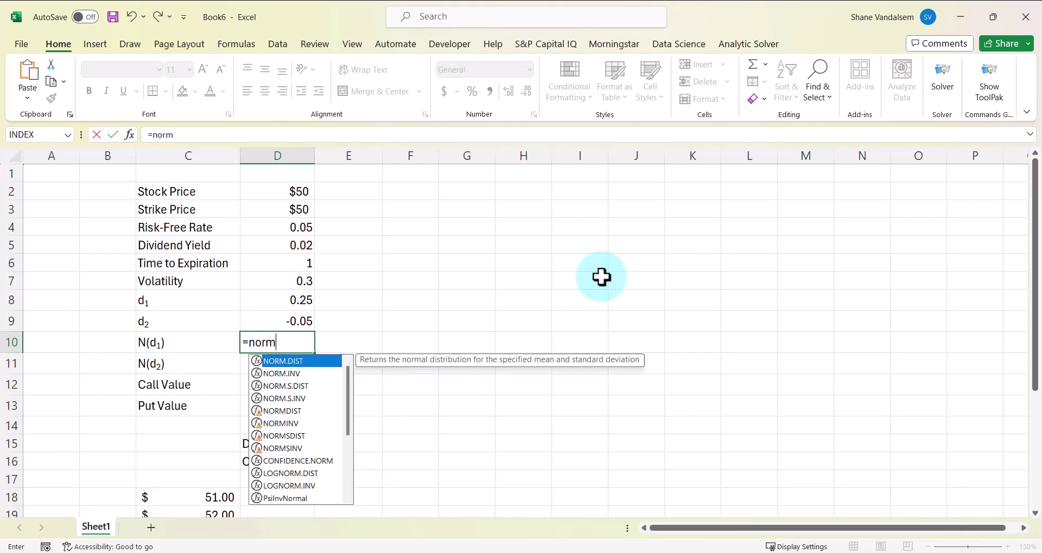
type(".s.dist")
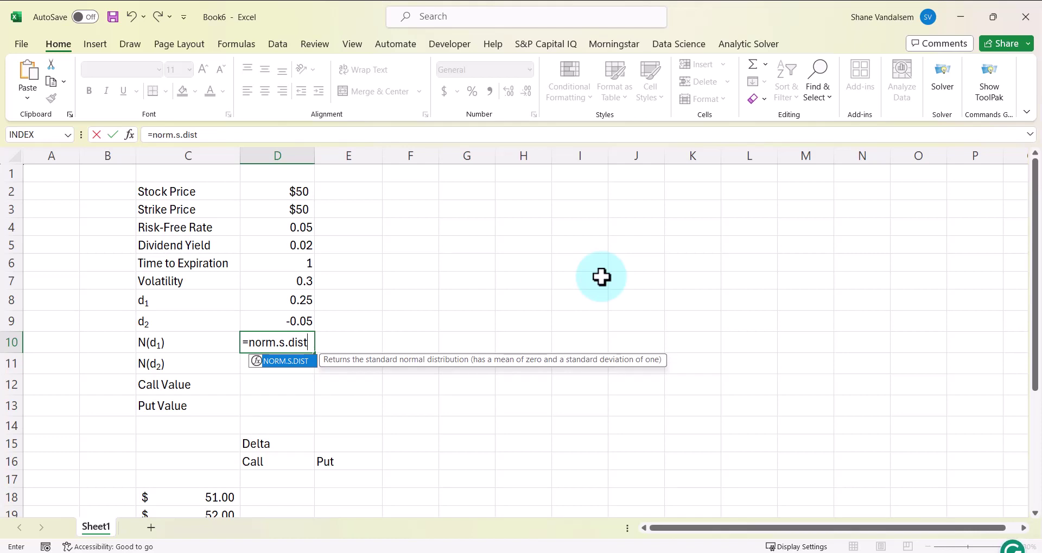
type("(")
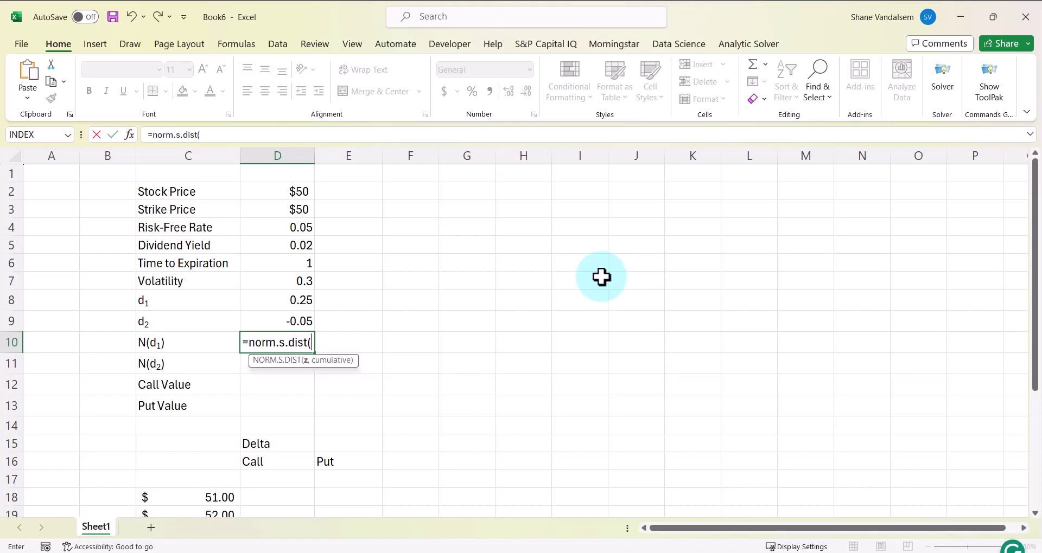
key("Up")
key("Up")
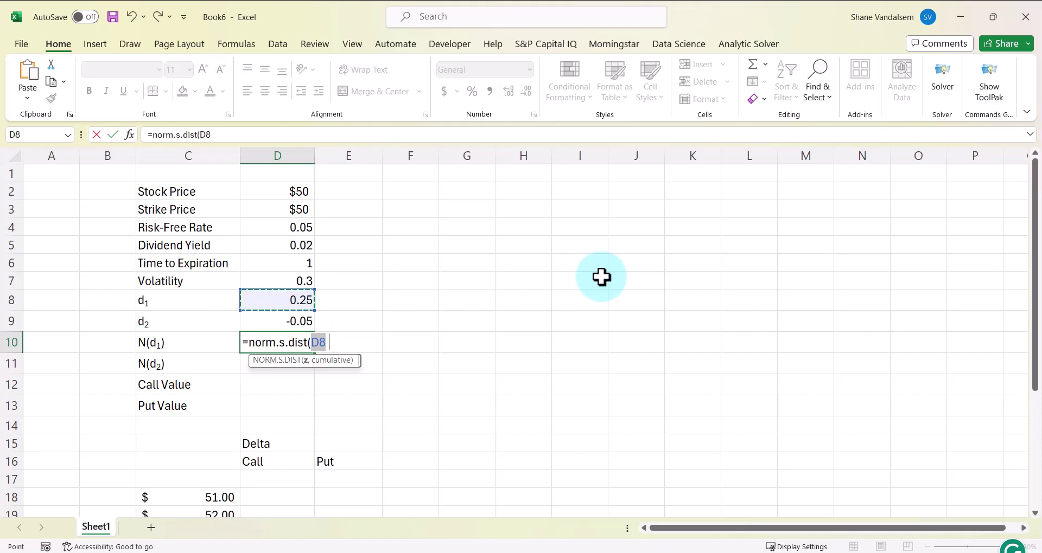
type(",tr")
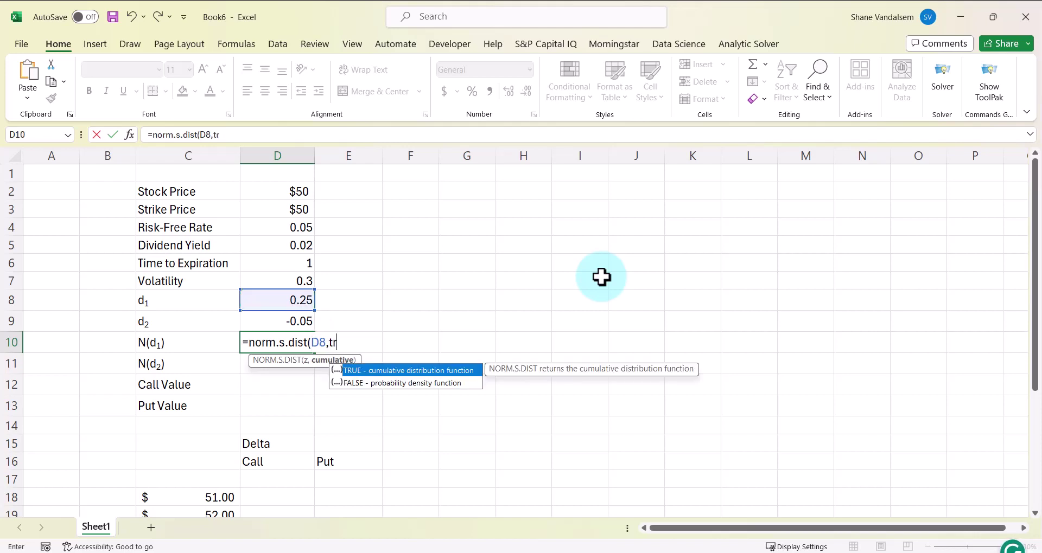
type("ue)")
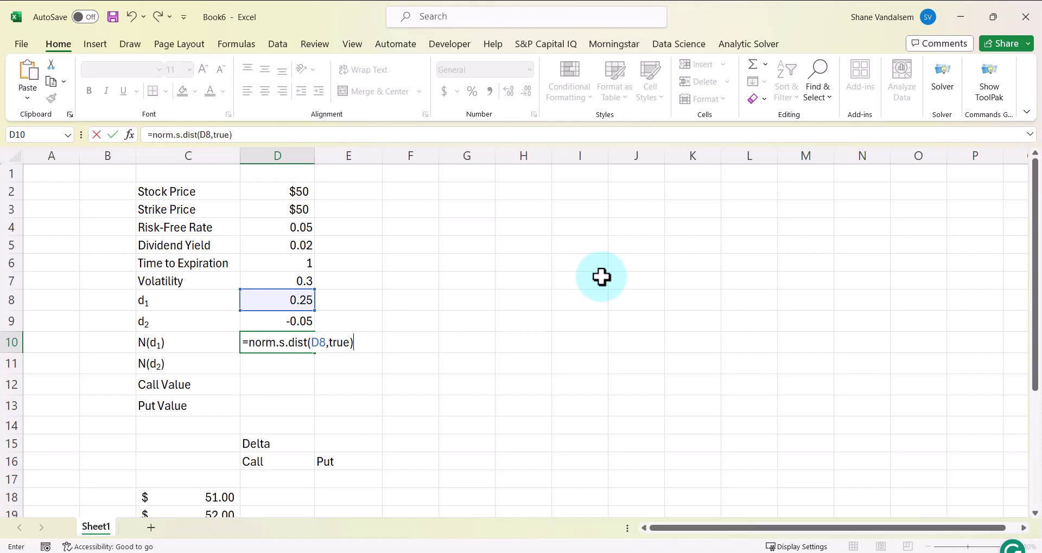
key("Return")
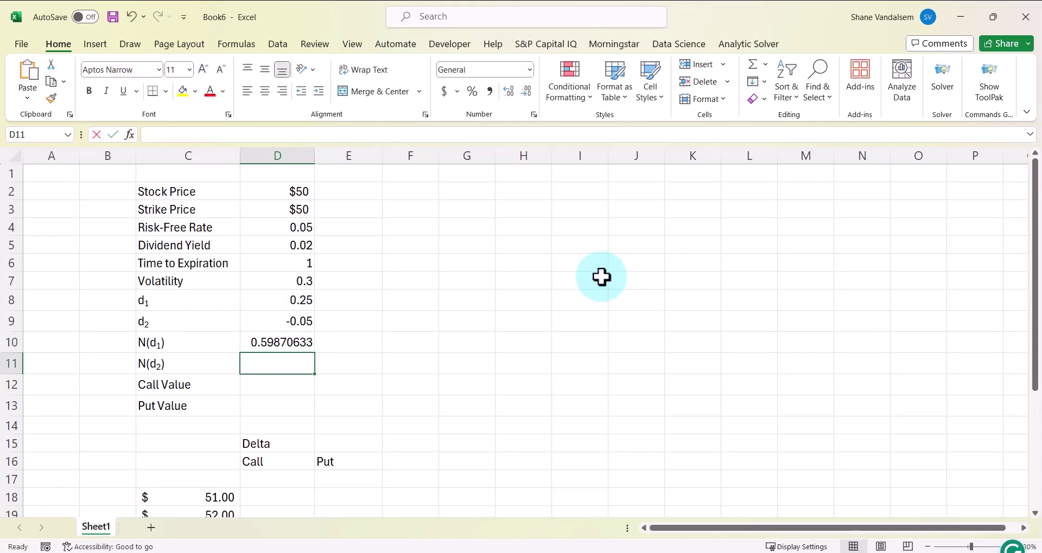
Enter the N(d2) formula =norm.s.dist(D9,true) in D11.
type("=")
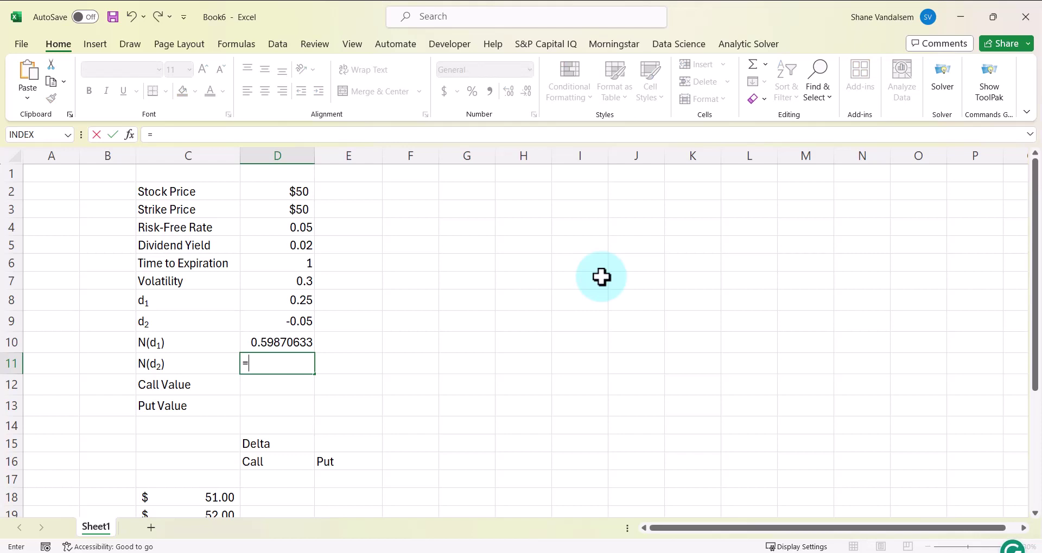
type("nomr..")
key("BackSpace")
key("BackSpace")
key("BackSpace")
key("BackSpace")
type("rm.s")
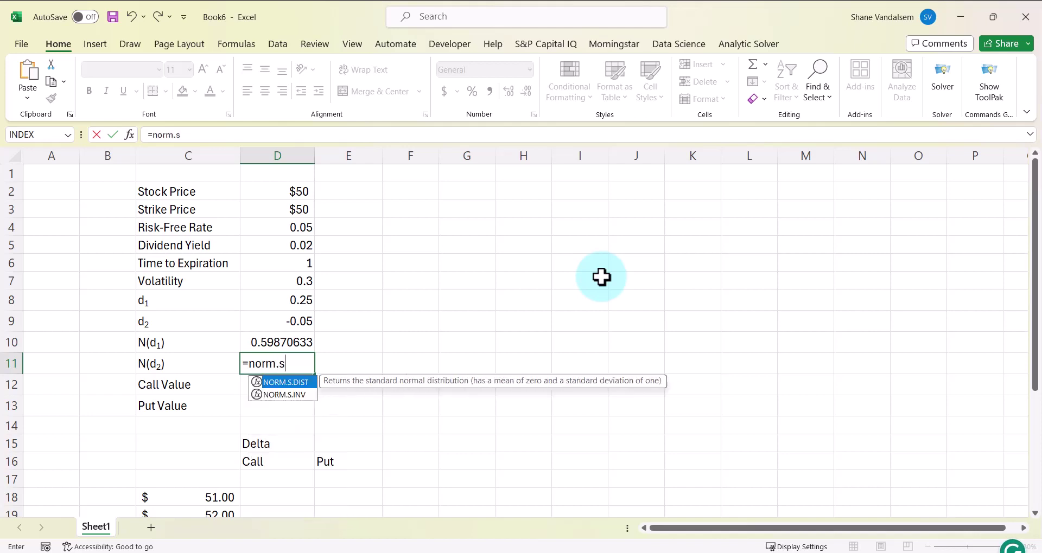
type(".dist(")
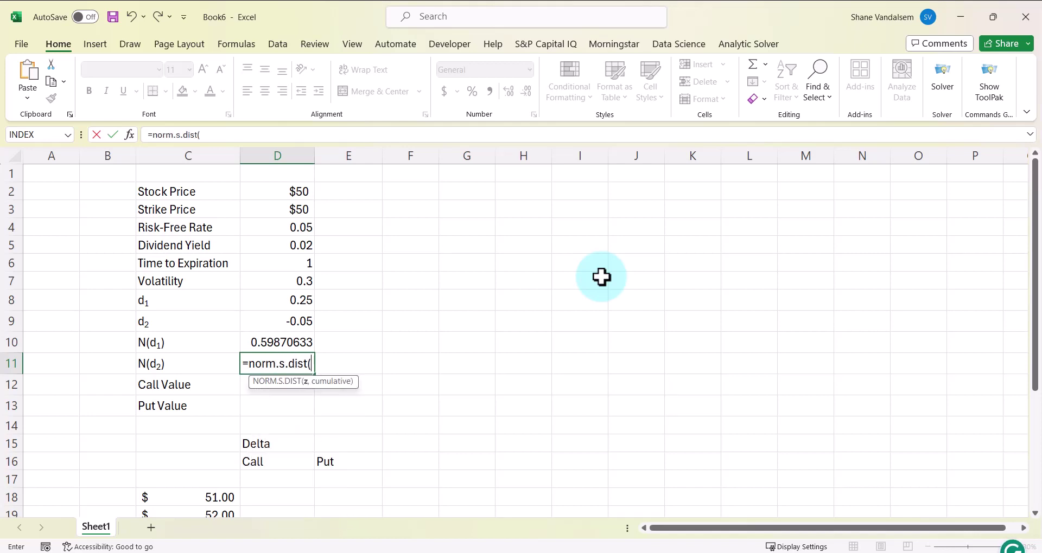
key("Up")
key("Up")
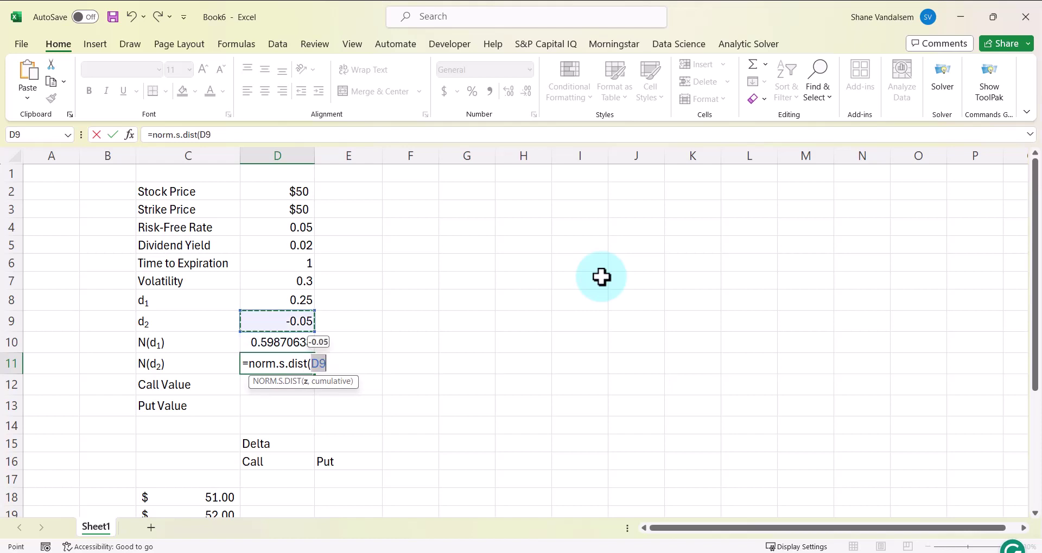
type(",")
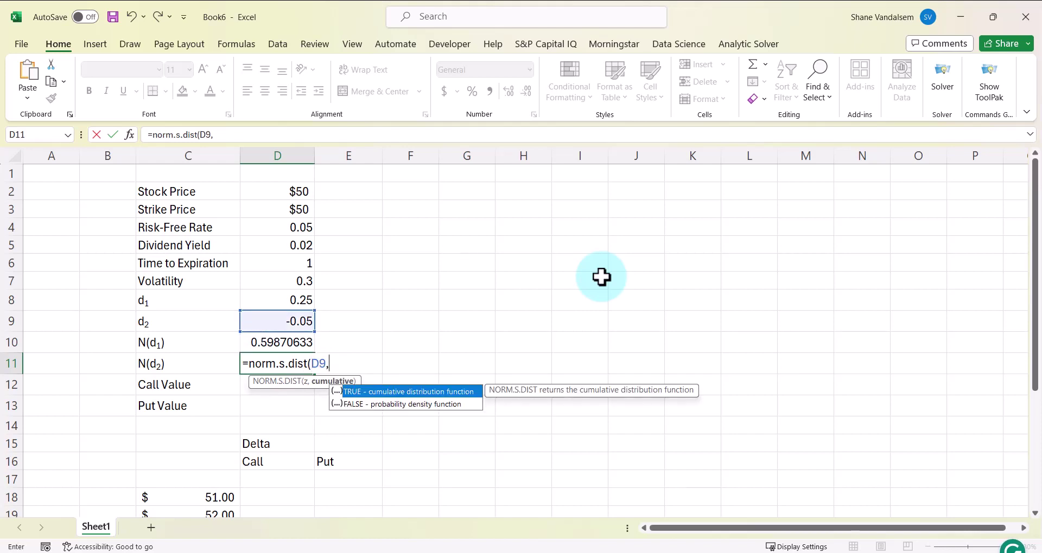
type("true)")
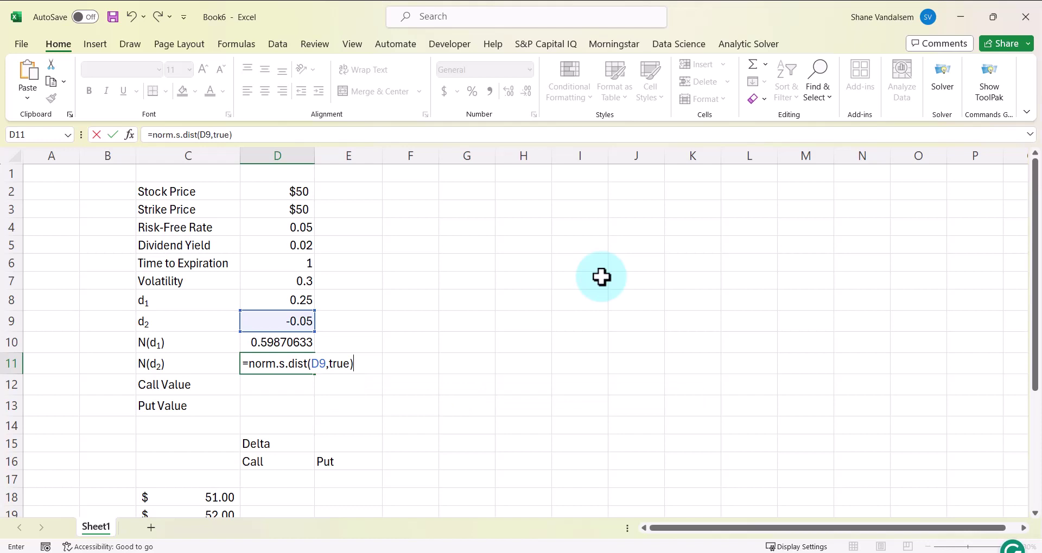
key("Return")
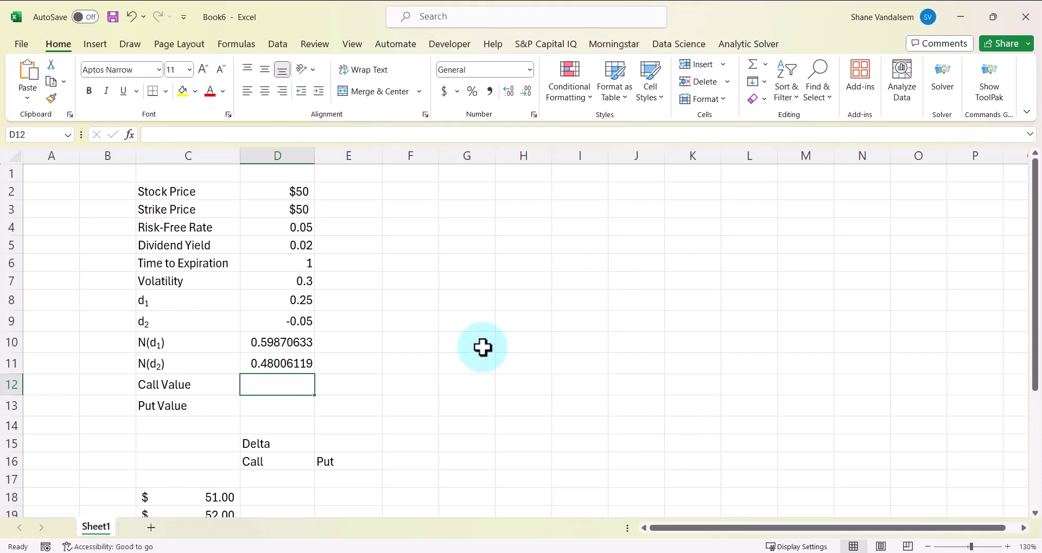
Consult the call option value equation in the Word document and return to the empty Call Value cell D12 in Excel.
left_click(497, 551)
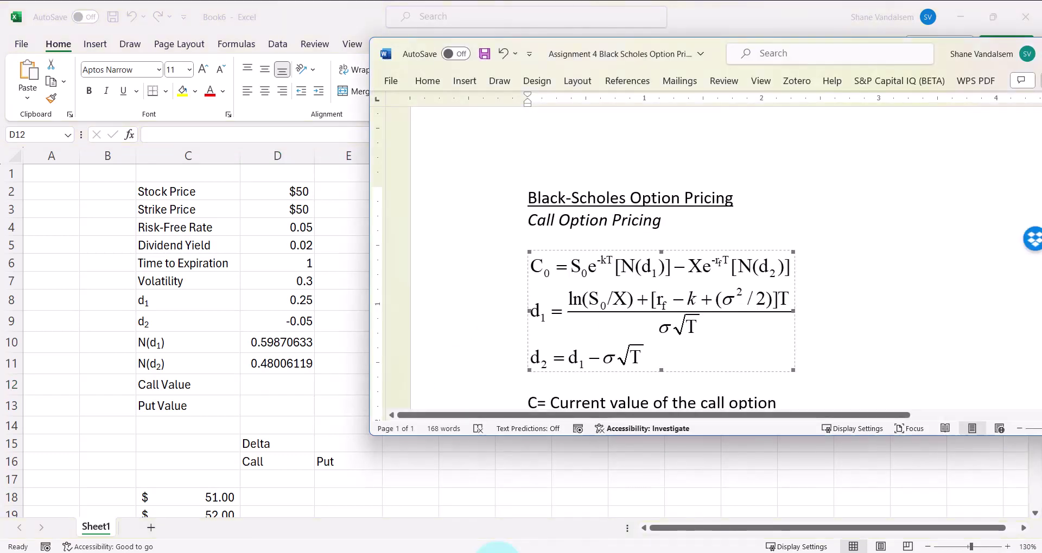
scroll(609, 340, "down", 1)
scroll(612, 315, "up", 1)
left_click(614, 301)
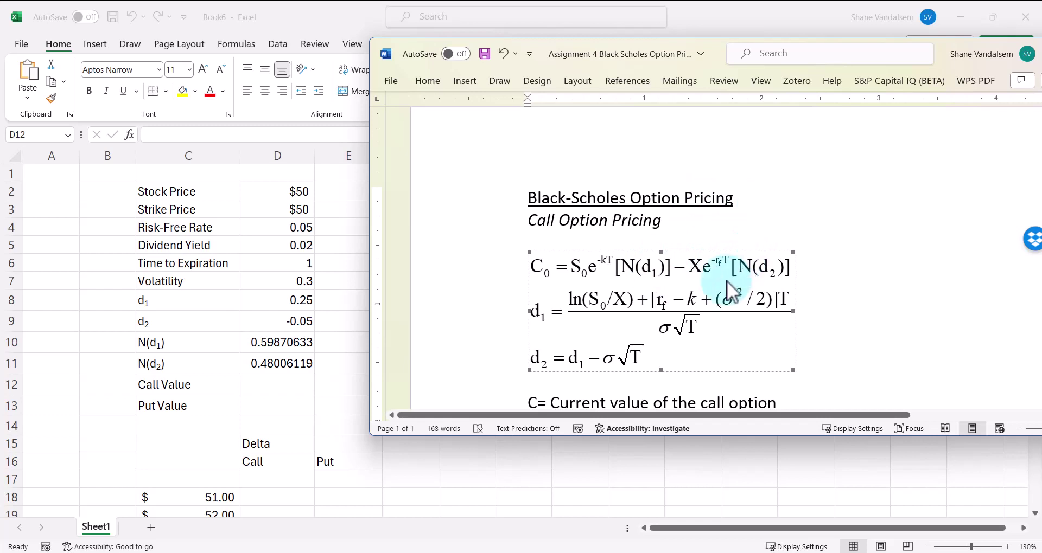
left_click(302, 386)
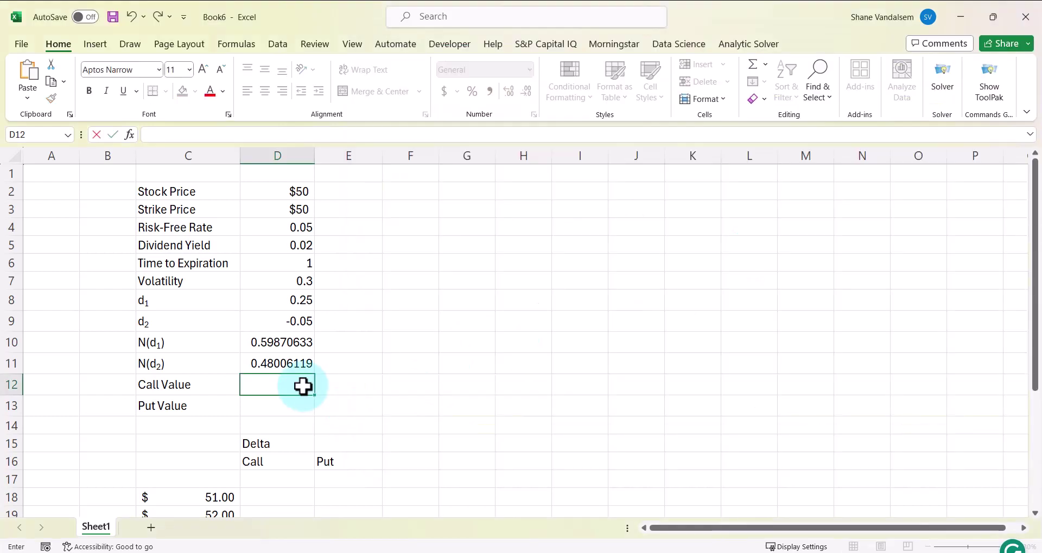
key("Escape")
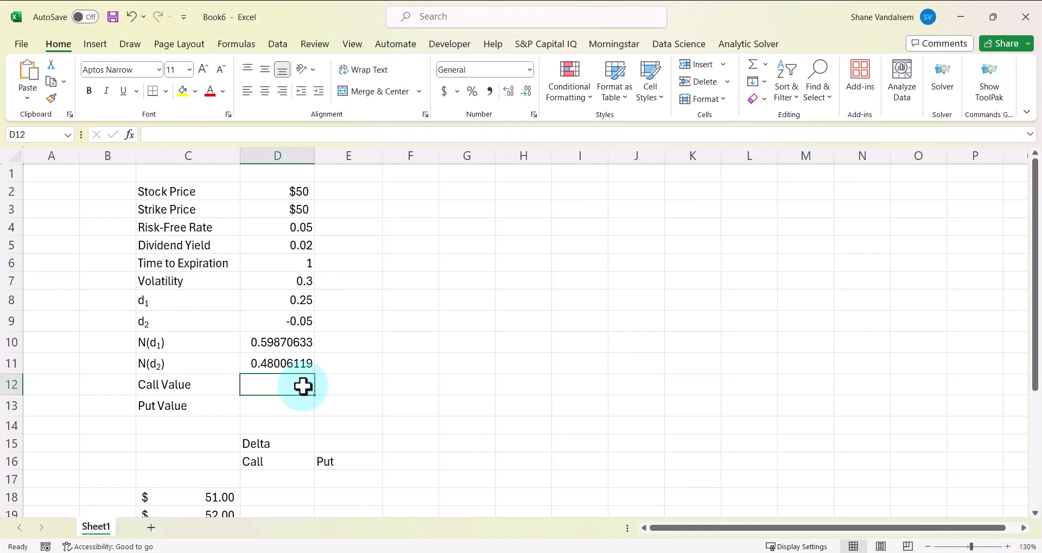
Begin the call value formula in D12 with the discounted stock term, =stock*exp(-divyield*time)*D10.
type("=")
type("ock")
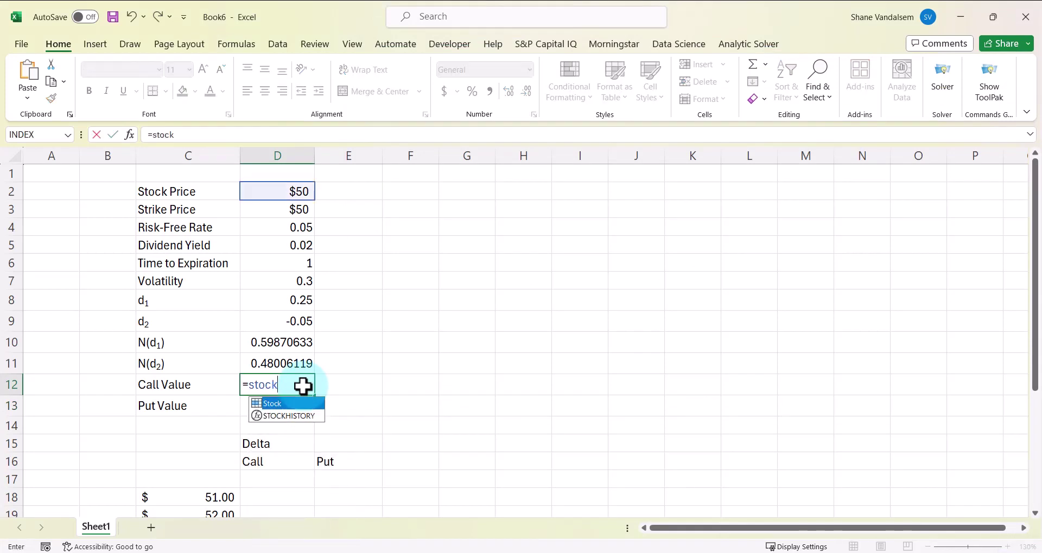
type("*exp")
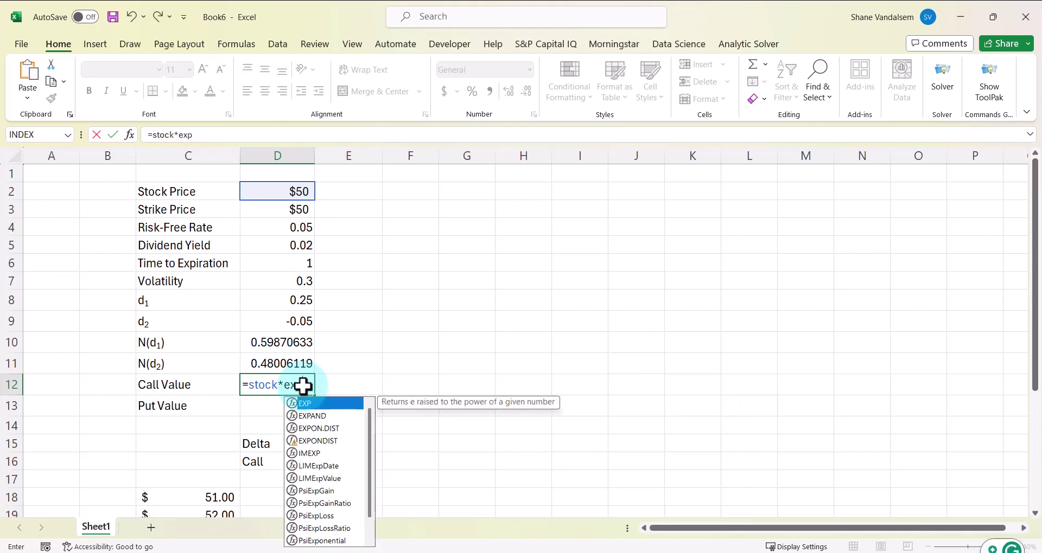
type("(")
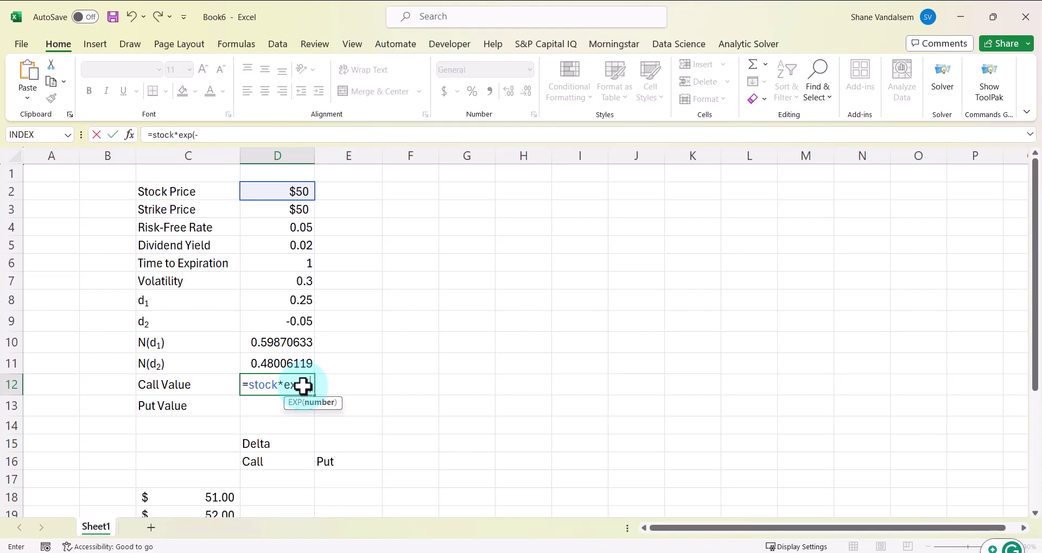
type("-divyield")
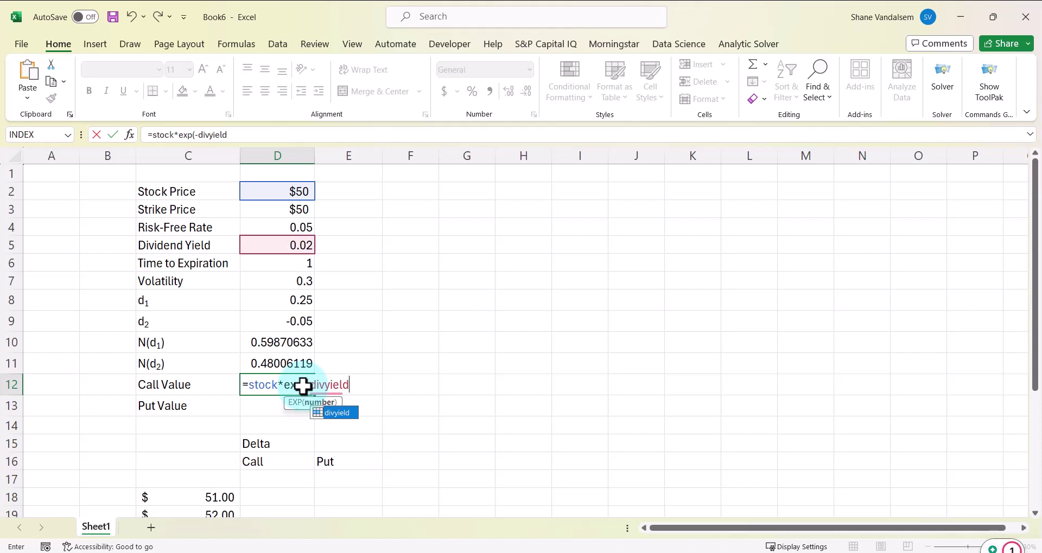
type("*time)")
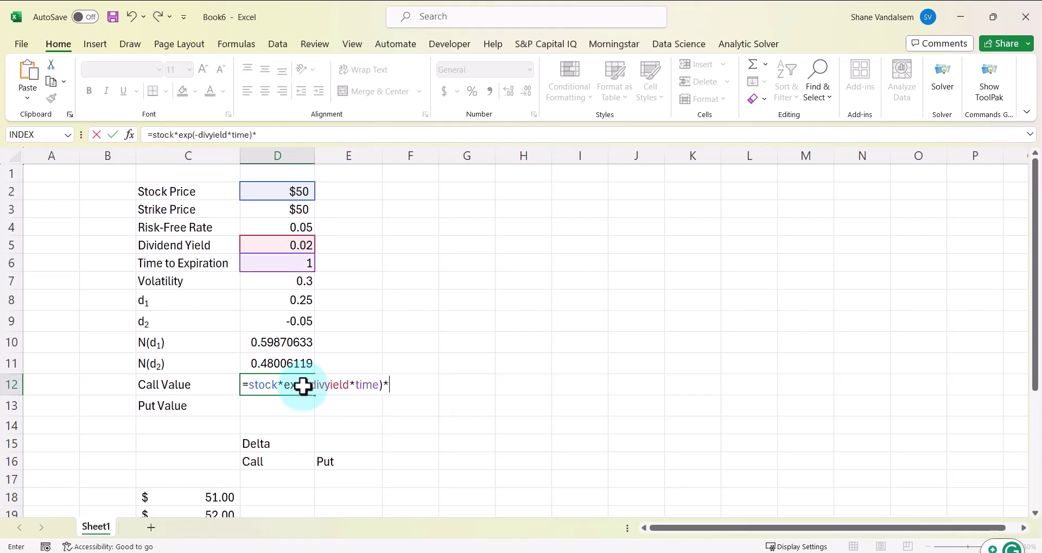
type("*")
key("Up")
key("Up")
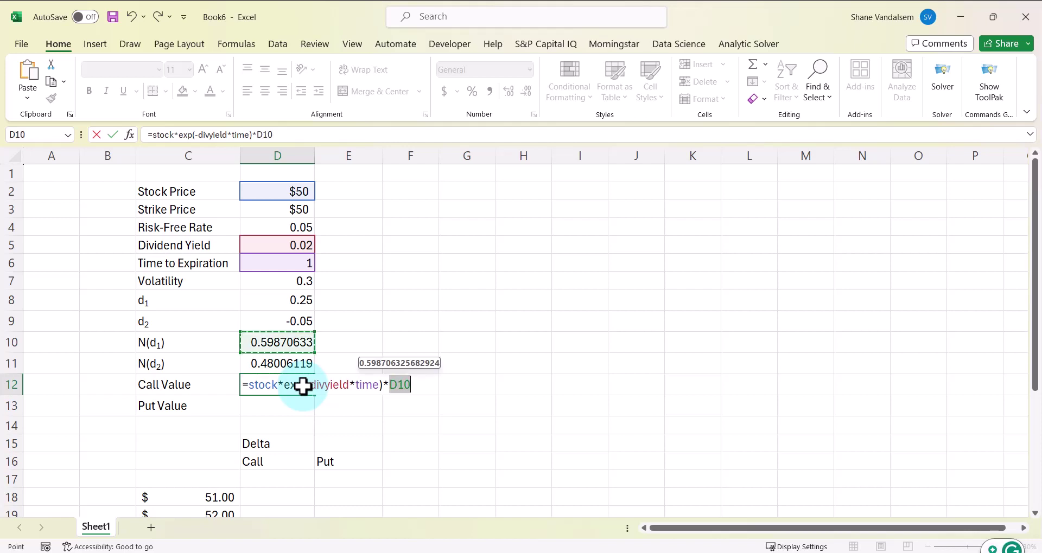
Extend the D12 call formula by subtracting the discounted strike price, -strike*exp(-riskfree*time).
type("-")
type("s")
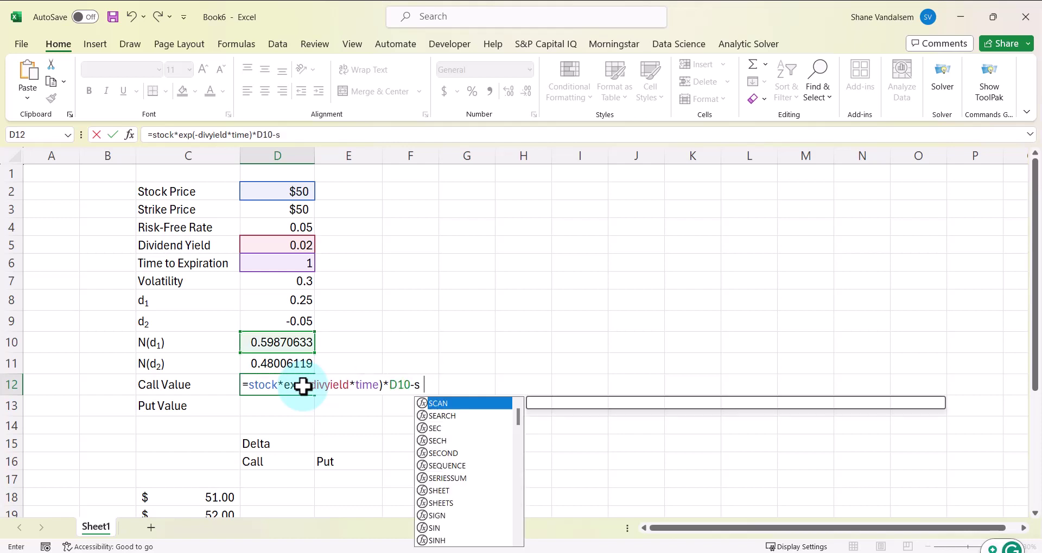
type("trike")
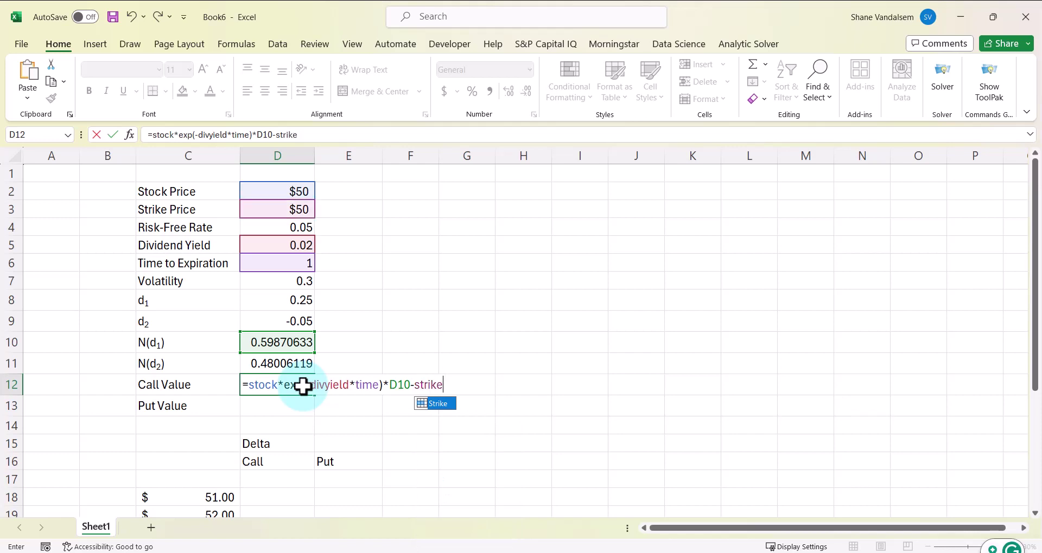
type("*exp(")
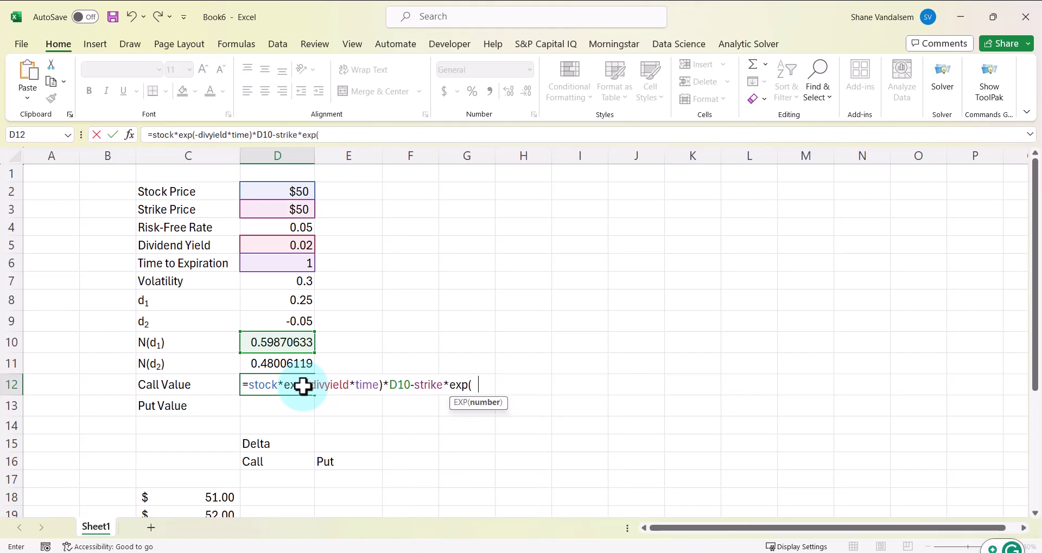
key("BackSpace")
type("-")
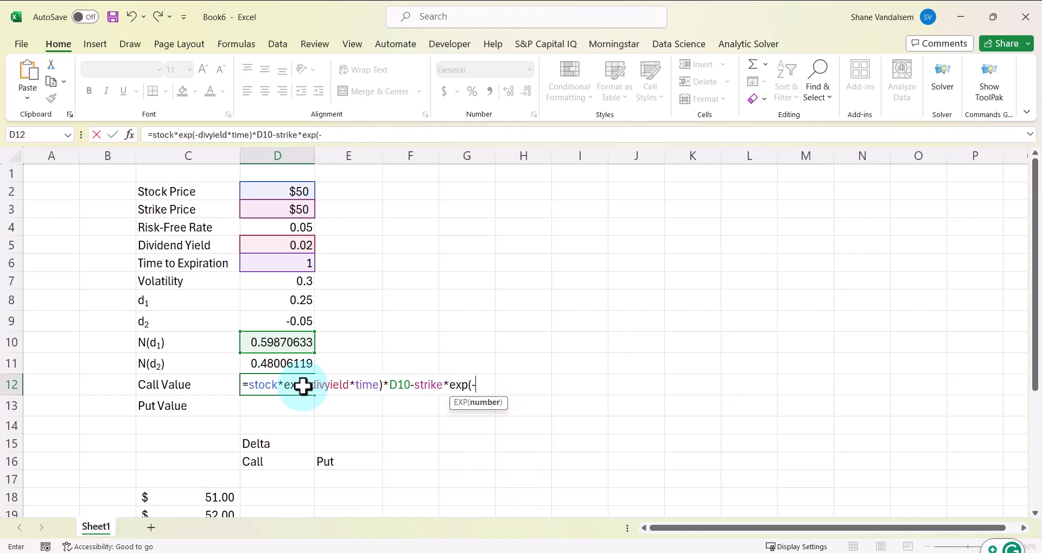
type("riskfr")
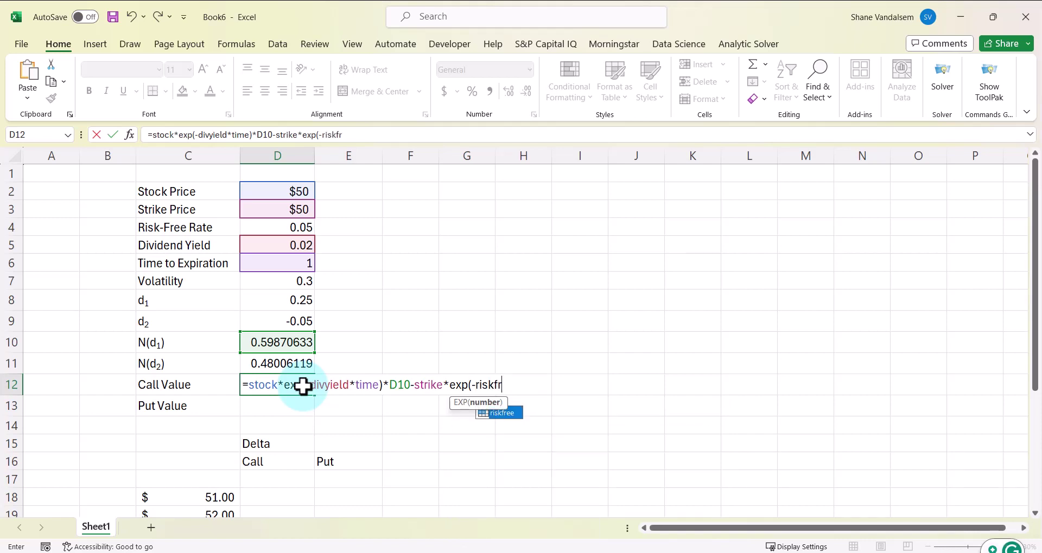
type("ee*time)")
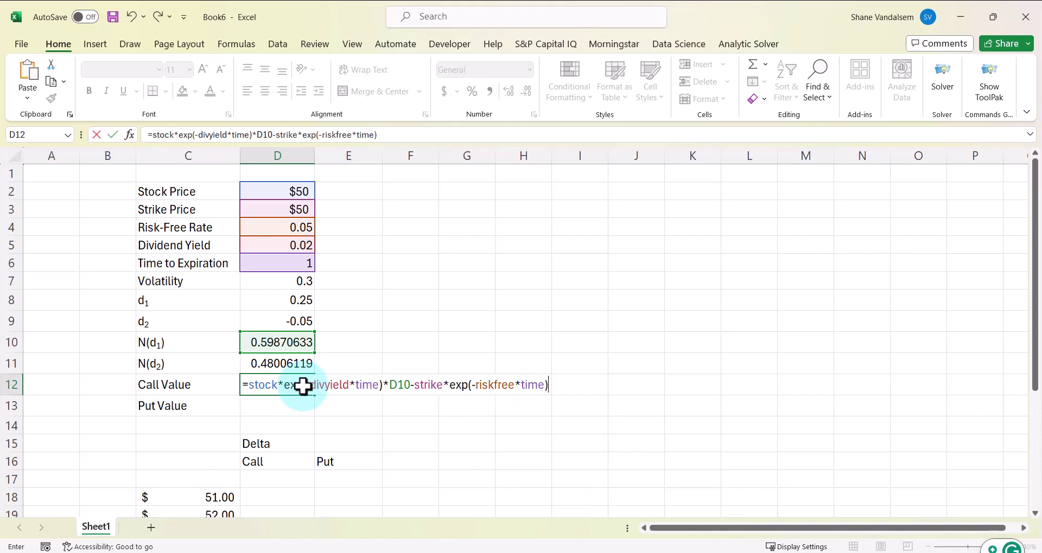
Complete the call value formula in D12 by multiplying the strike term by N(d2) in D11, and review the entered formula.
type("*")
key("Up")
key("Up")
key("Up")
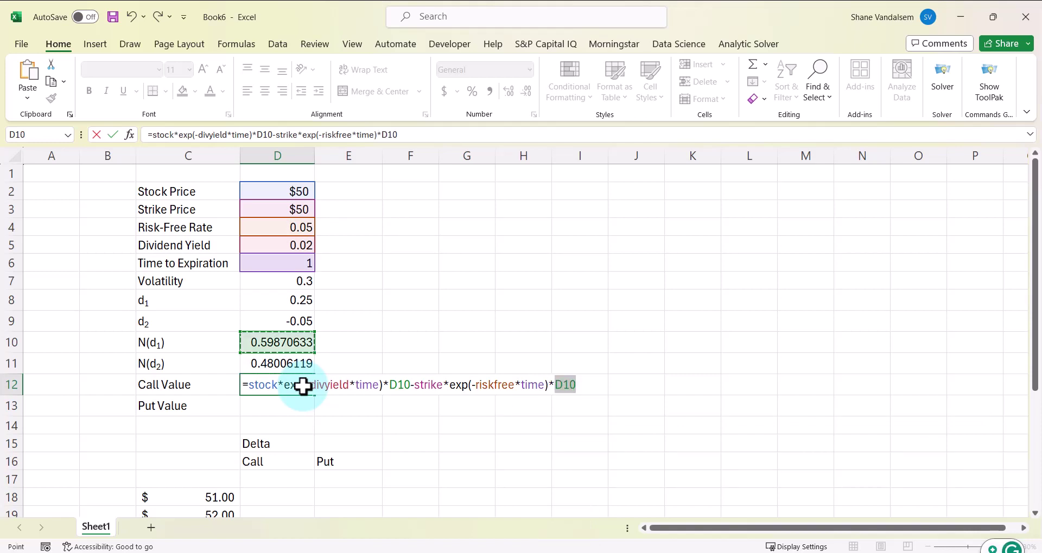
key("Down")
key("Down")
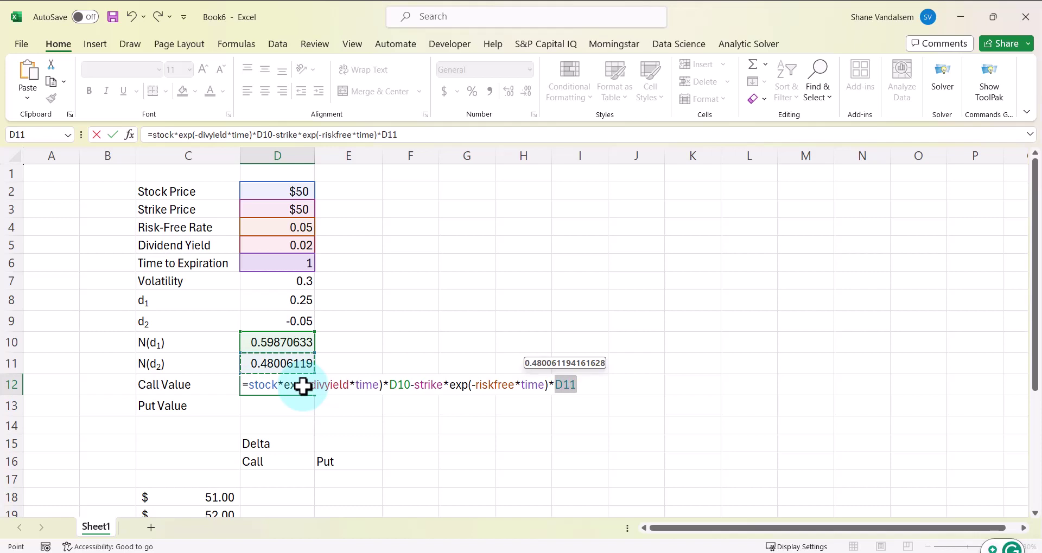
key("Return")
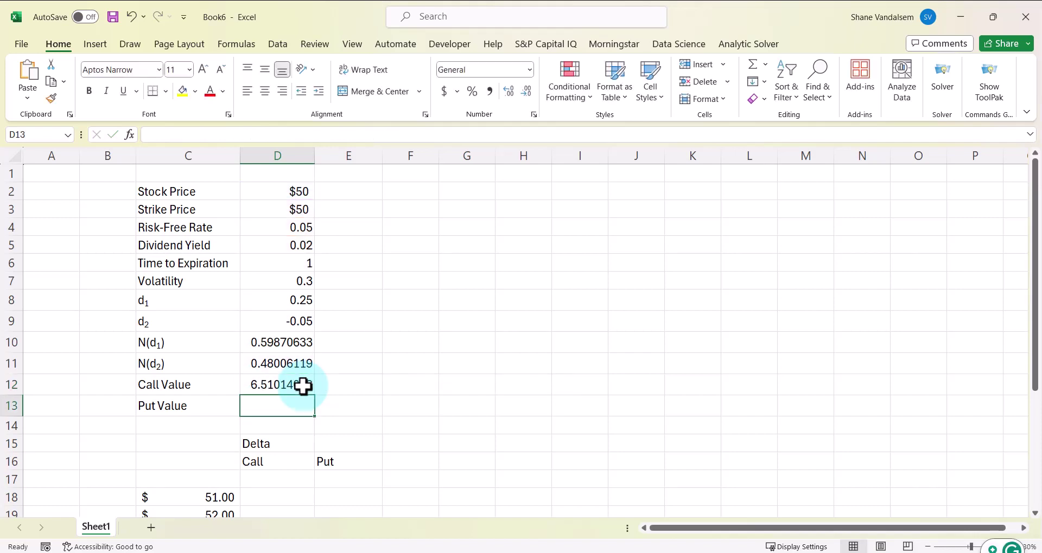
left_click(303, 386)
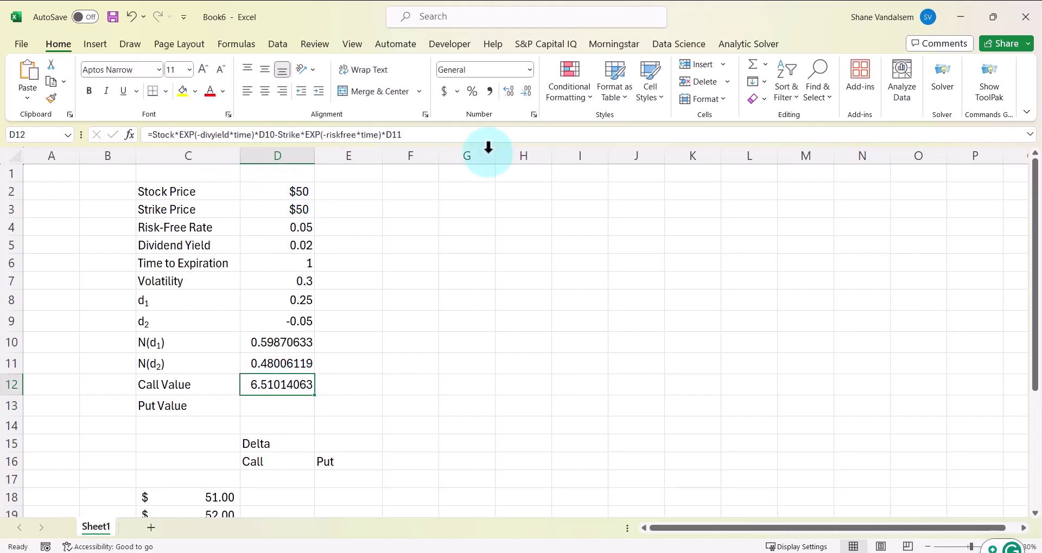
Format the call value in D12 with the Accounting dollar format.
left_click(444, 90)
left_click(391, 326)
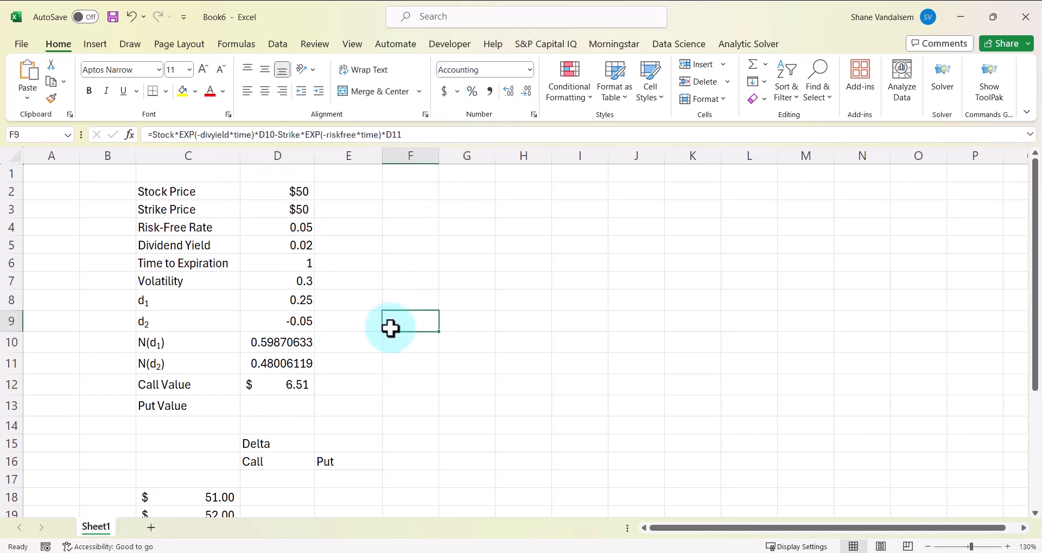
With D13 selected, consult the put option pricing equations in the Word document and return to the Put Value cell in Excel.
left_click(297, 404)
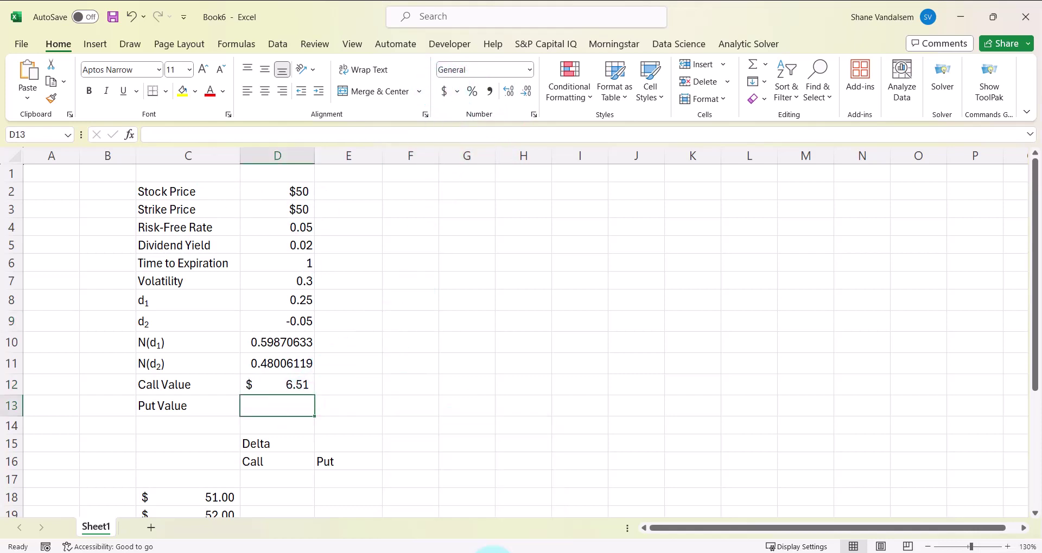
left_click(500, 552)
scroll(552, 313, "down", 5)
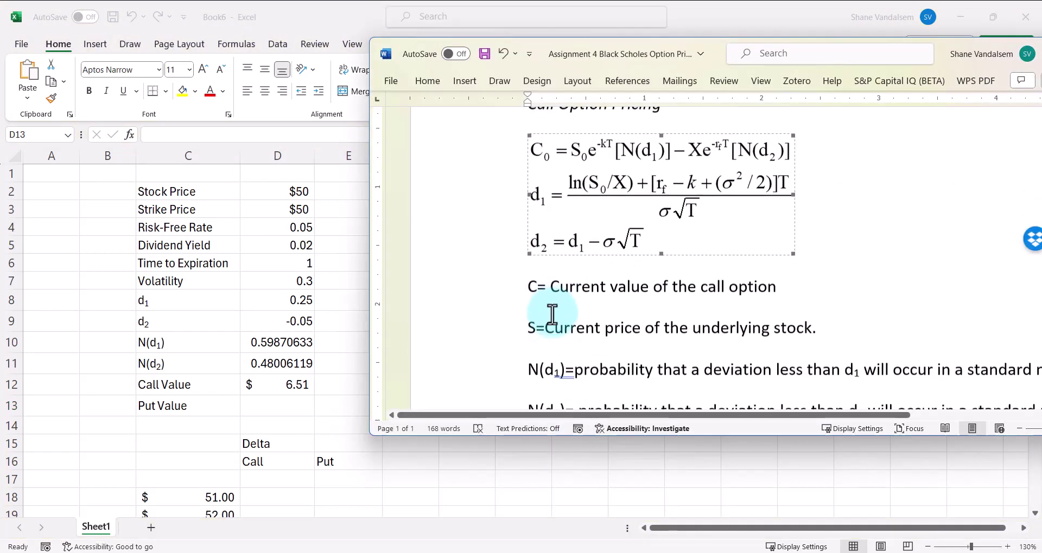
scroll(552, 314, "down", 10)
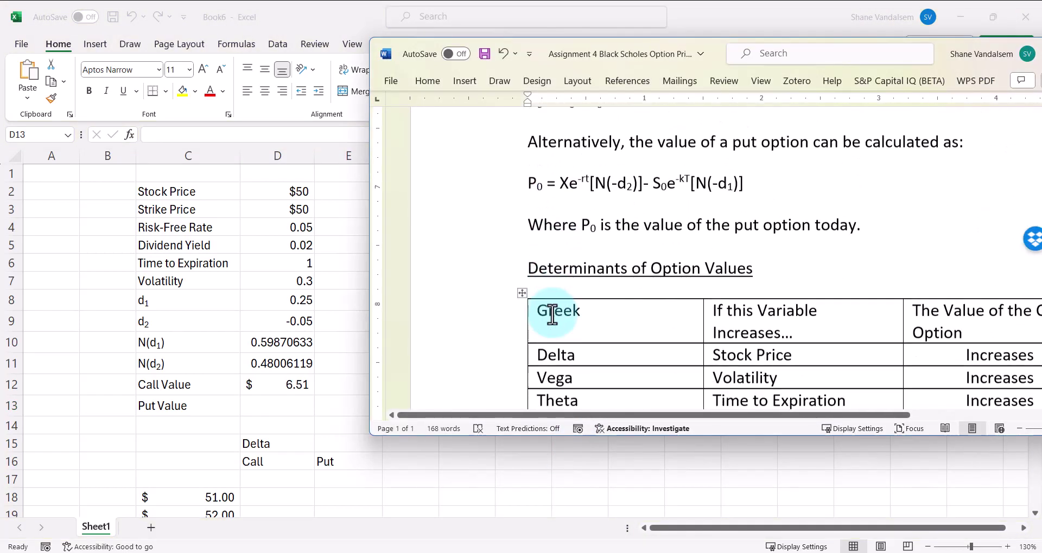
scroll(552, 313, "up", 8)
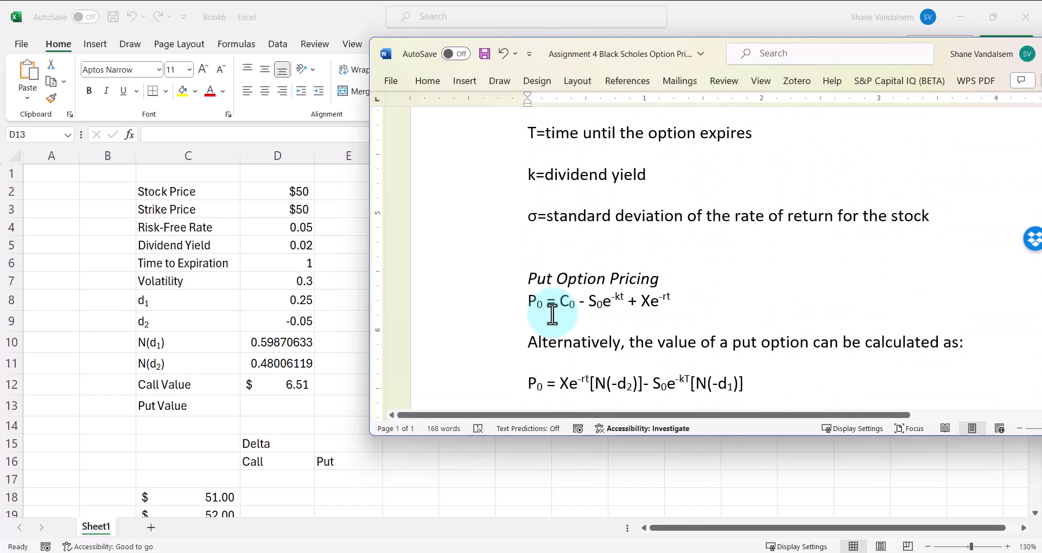
scroll(552, 313, "down", 3)
scroll(558, 287, "up", 1)
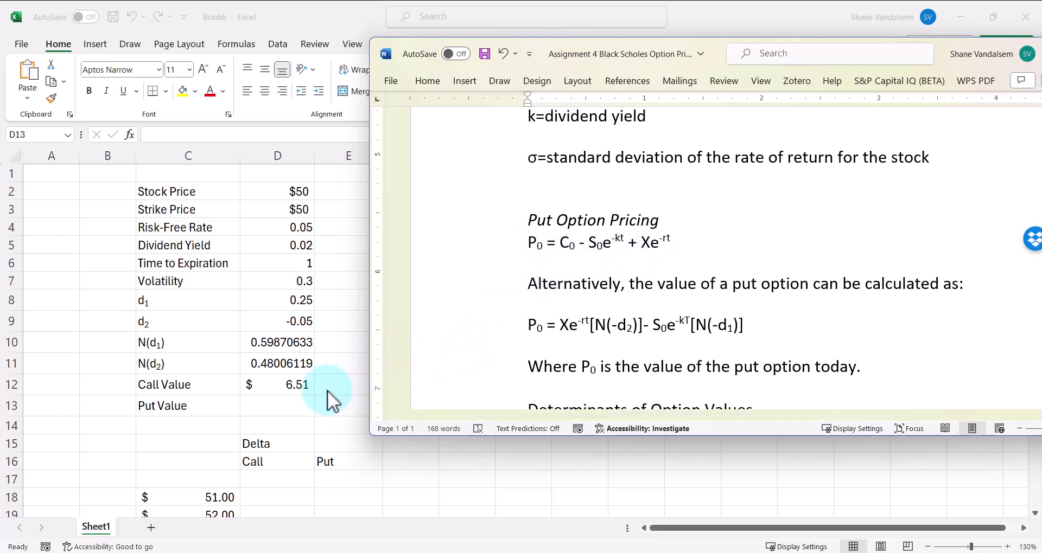
left_click(304, 412)
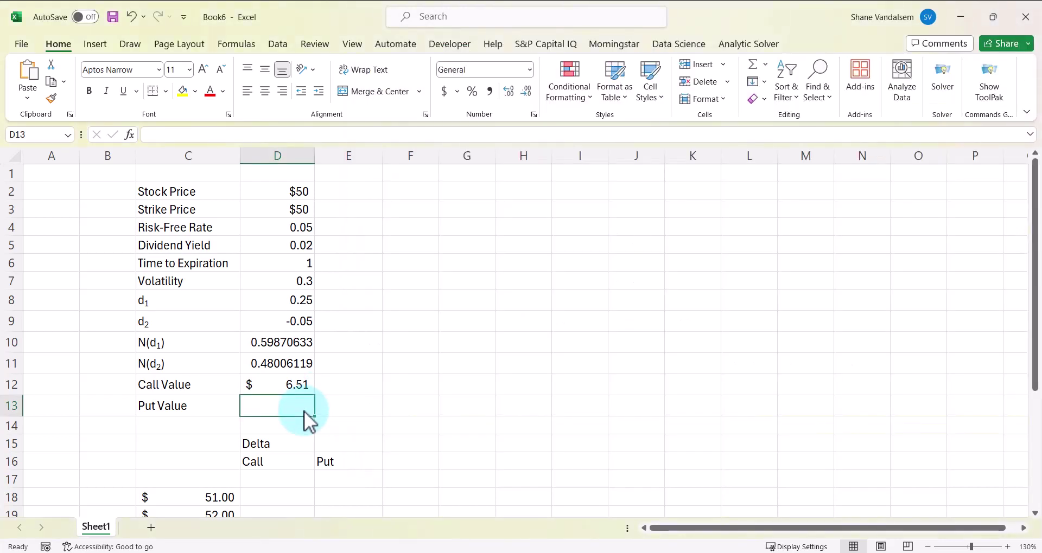
Begin the put value formula in D13 with the call value minus the discounted stock price, =D12-stock*exp(-divyield*time).
type("=")
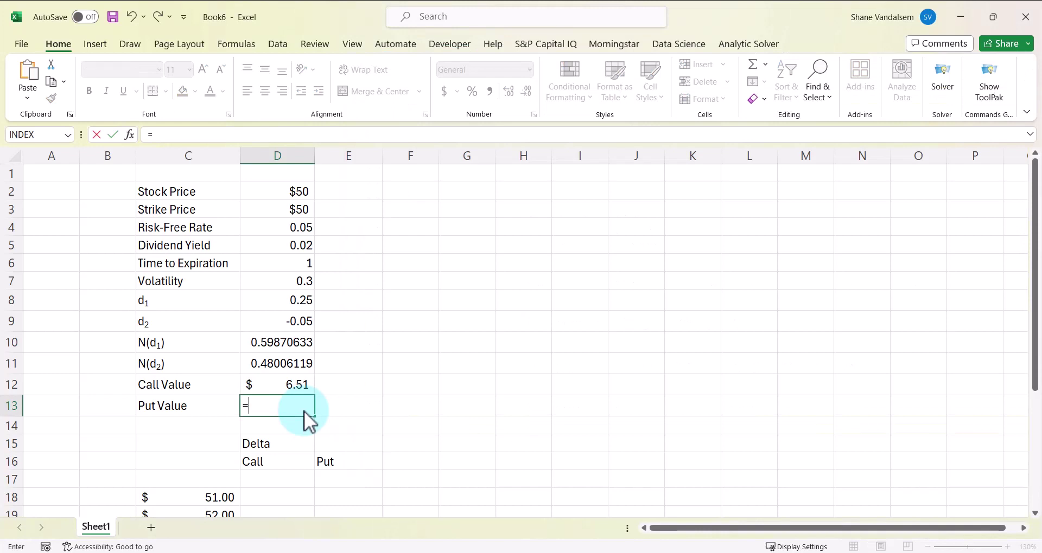
key("Up")
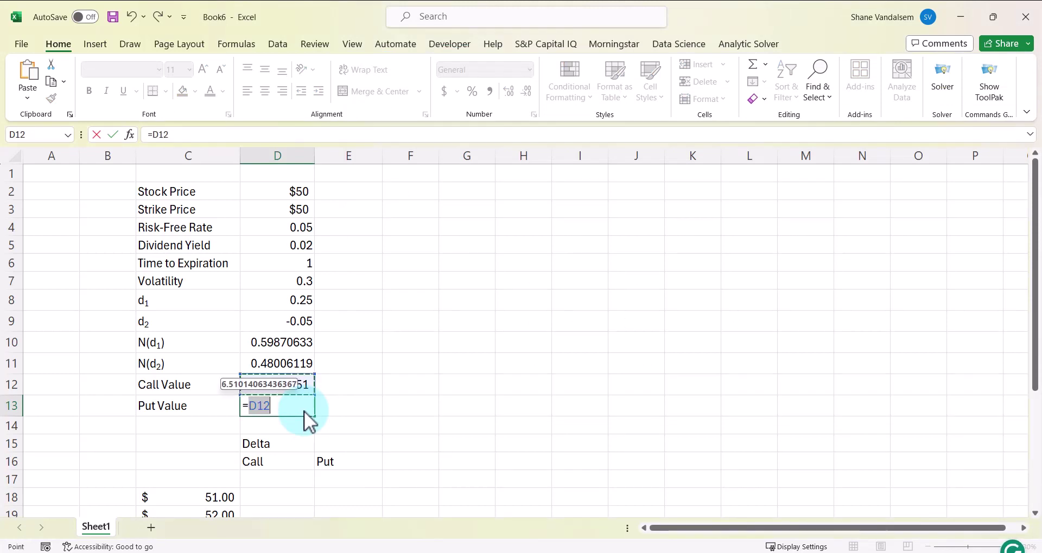
type("-stoc")
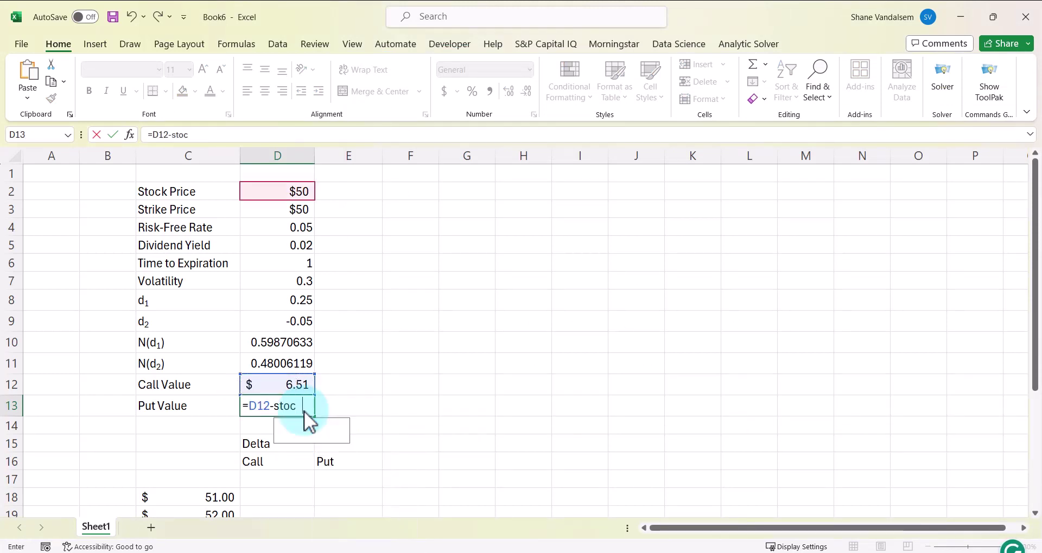
type("k*")
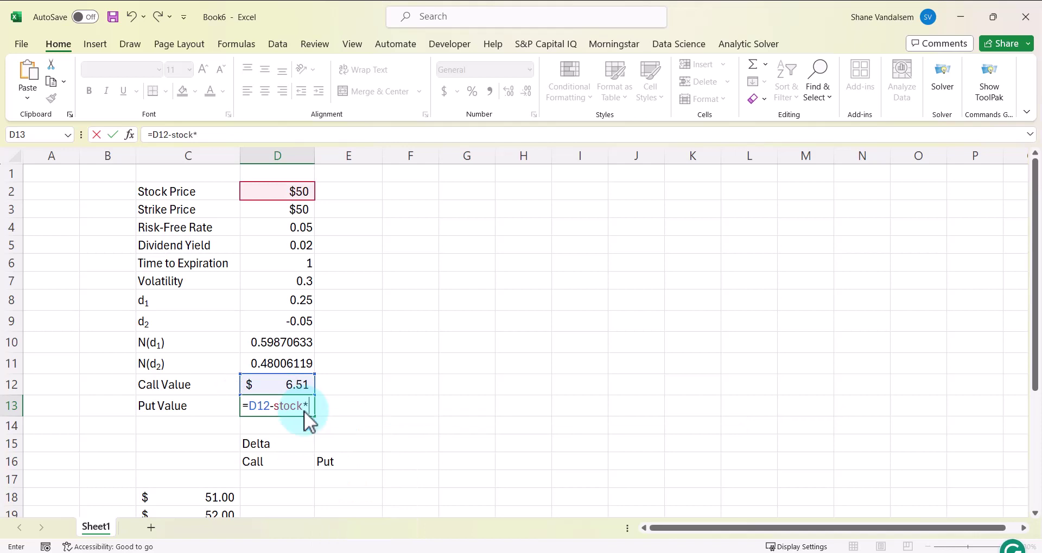
type("exp(")
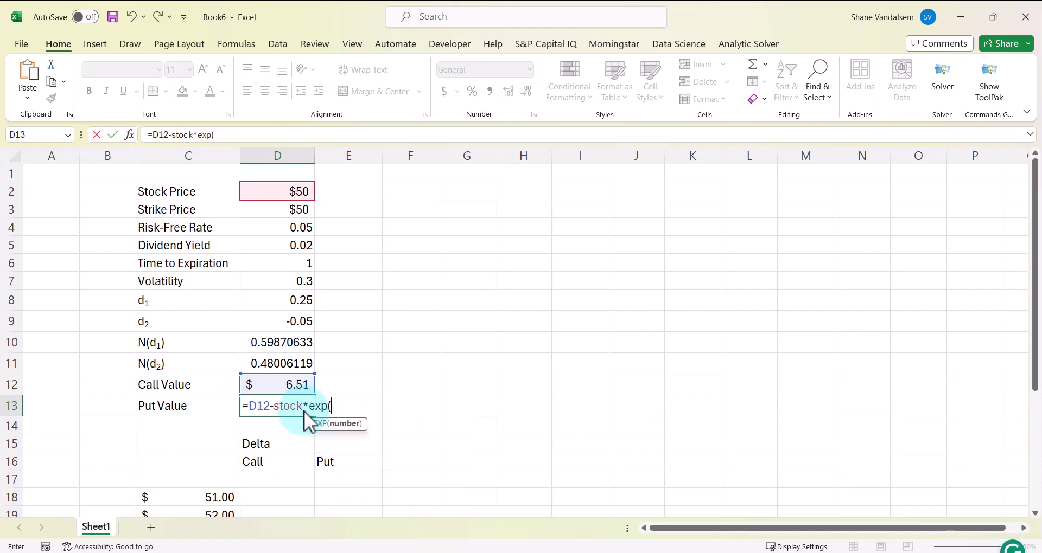
type("-divyield")
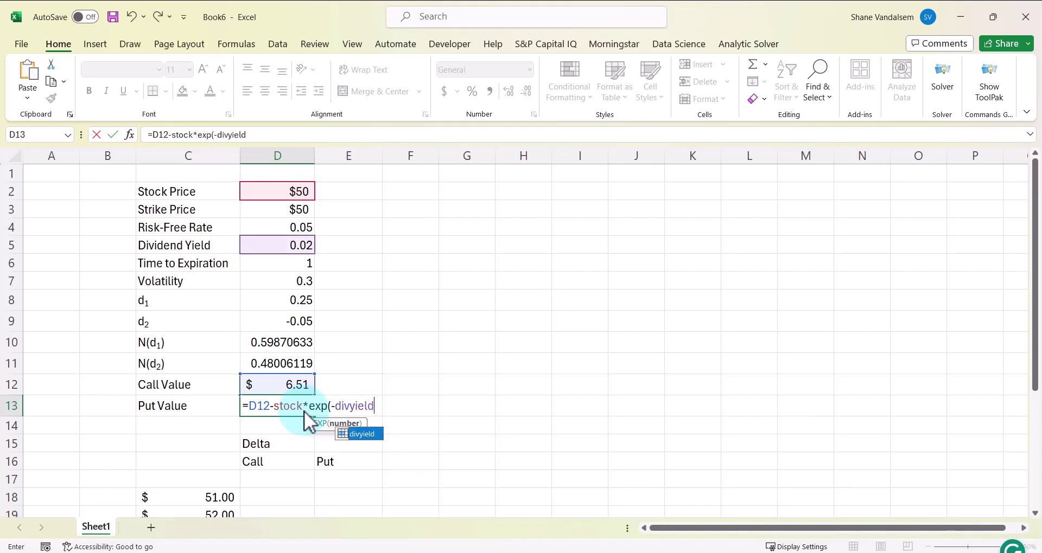
type("*ti")
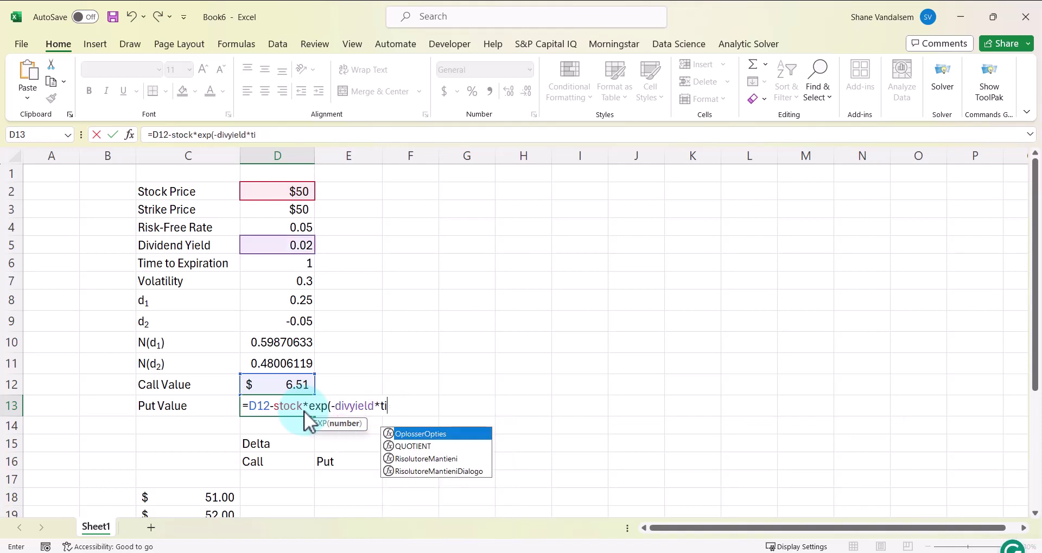
type("me)")
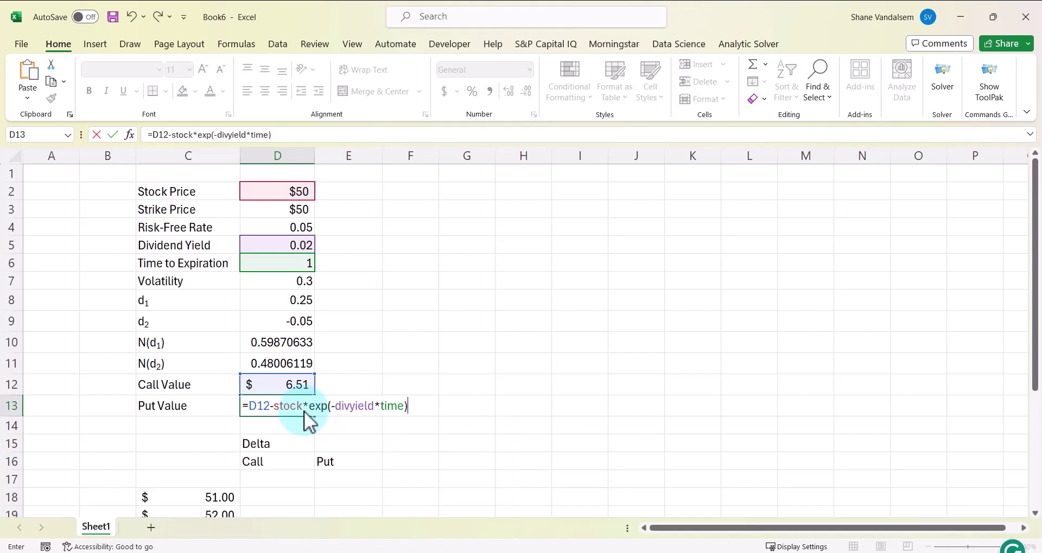
Complete the D13 put formula by adding the discounted strike price, +strike*exp(-riskfree*time), and enter it.
type("+sti")
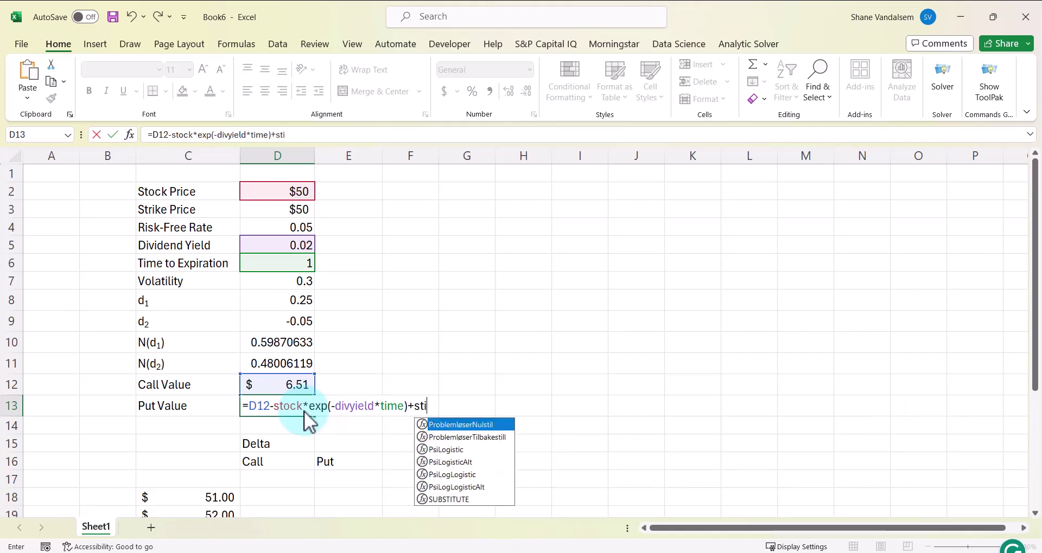
key("BackSpace")
type("rike")
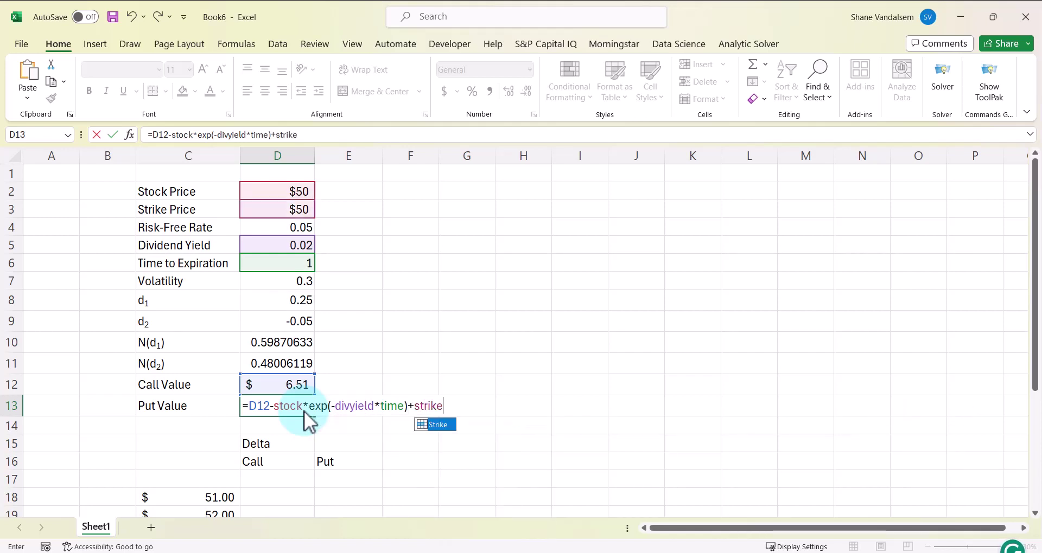
type("*exp")
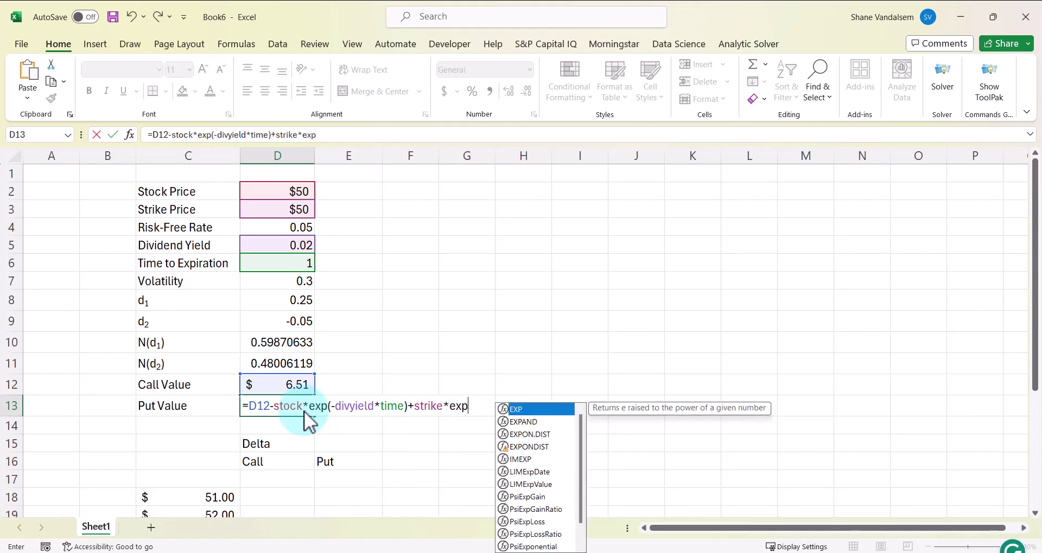
type("(-")
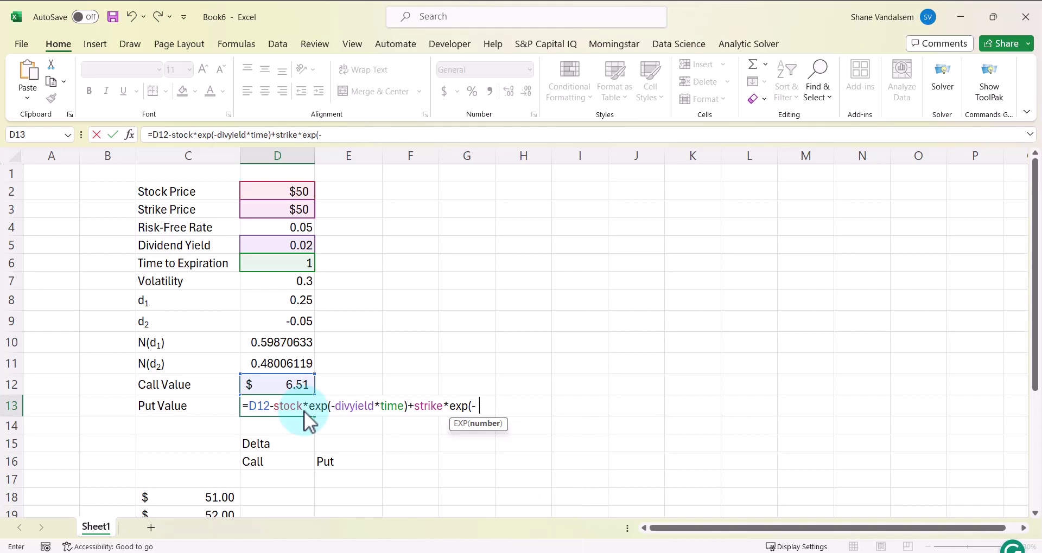
type("riskfree")
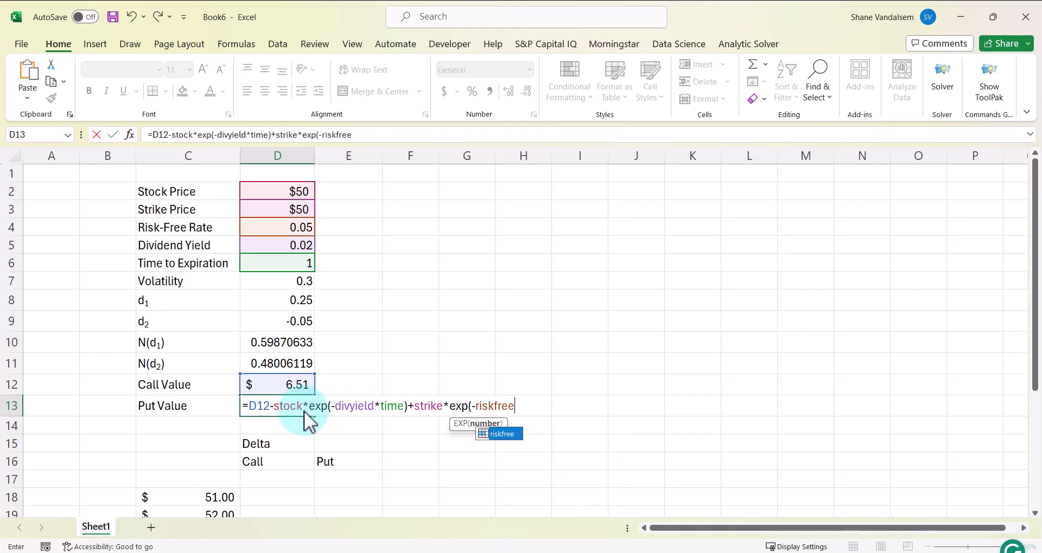
type("*time)")
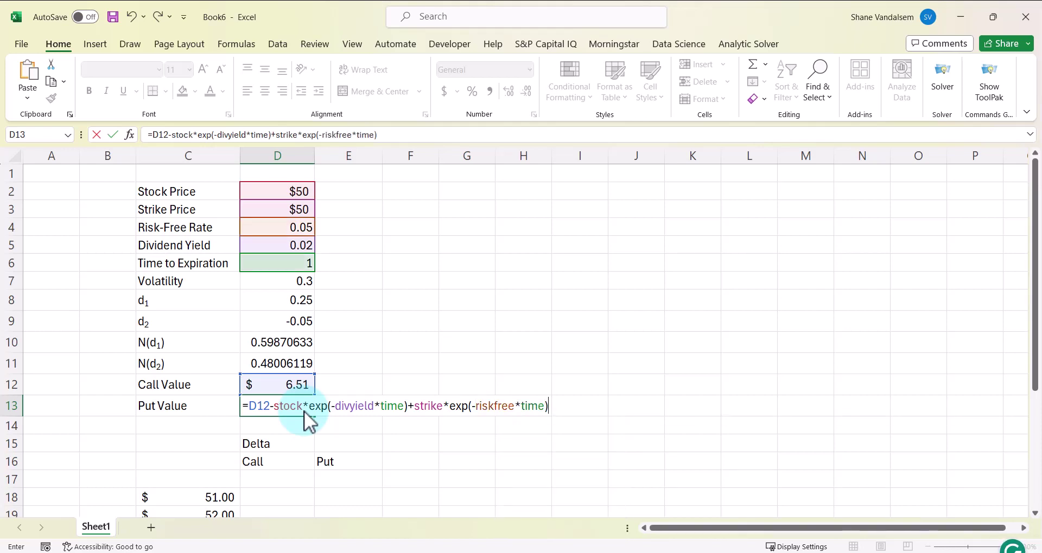
key("Return")
Format the put value in D13 with the Accounting dollar format.
left_click(304, 411)
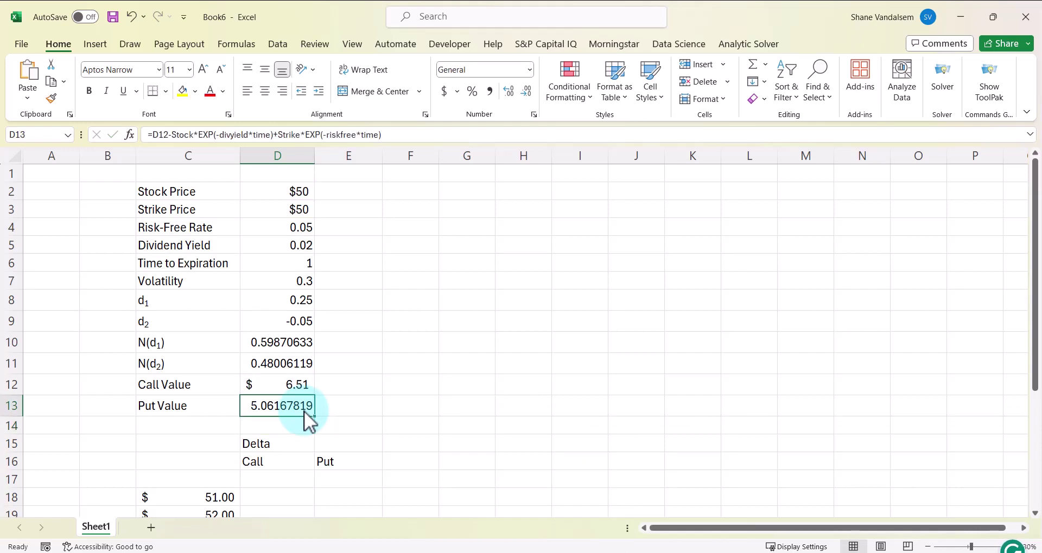
left_click(444, 90)
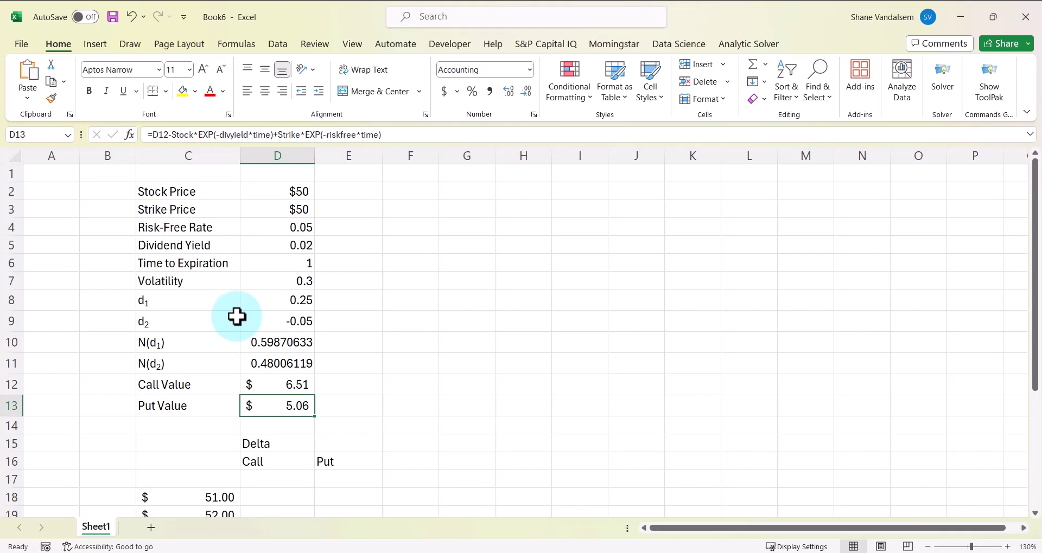
Select E13, consult the alternative put value equation with N(-d2) and N(-d1) in the Word document, and return to Excel.
key("Right")
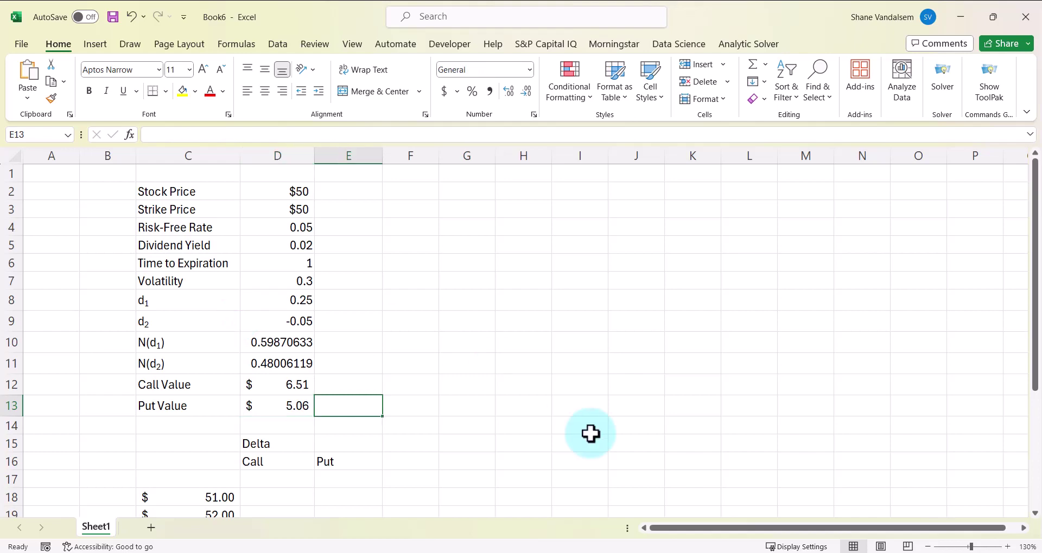
left_click(505, 551)
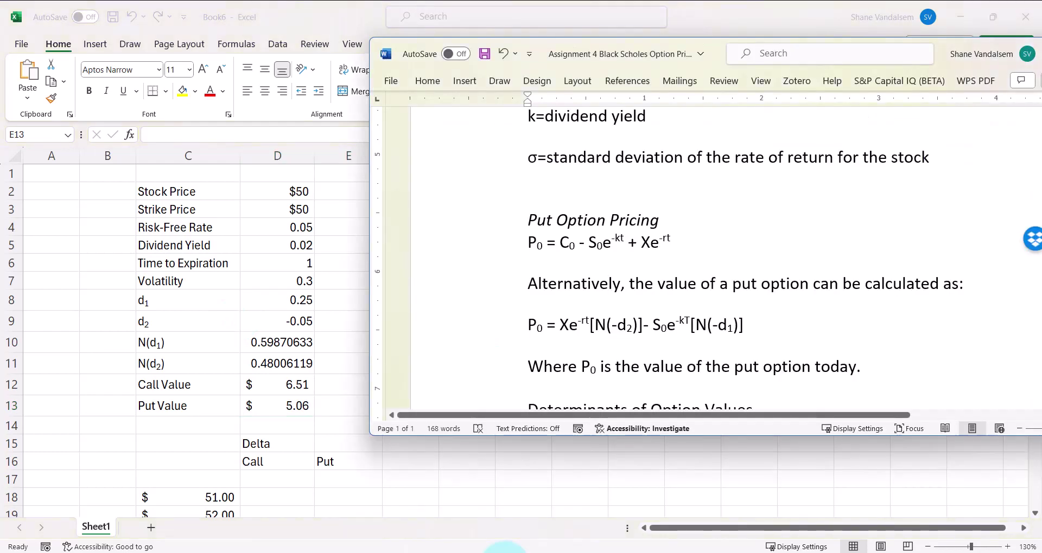
scroll(654, 328, "down", 3)
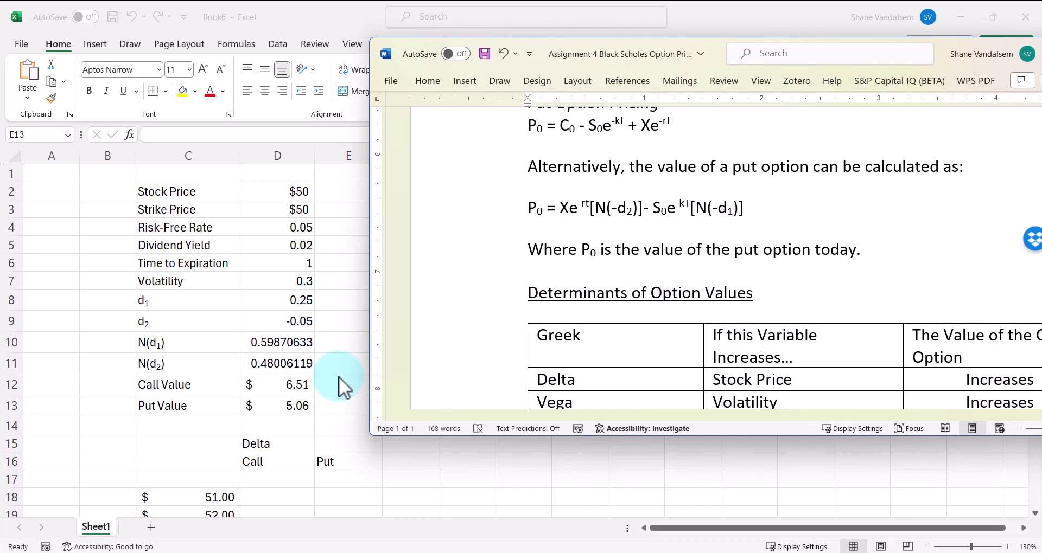
key("alt+Tab")
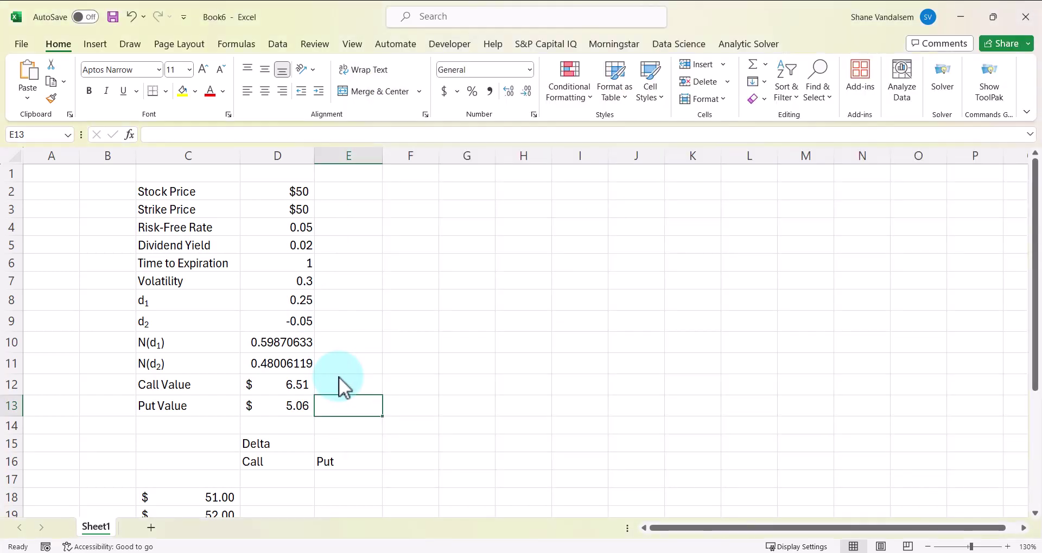
Begin the alternative put value formula in E13 with =strike, checking the equation in the Word document.
type("=")
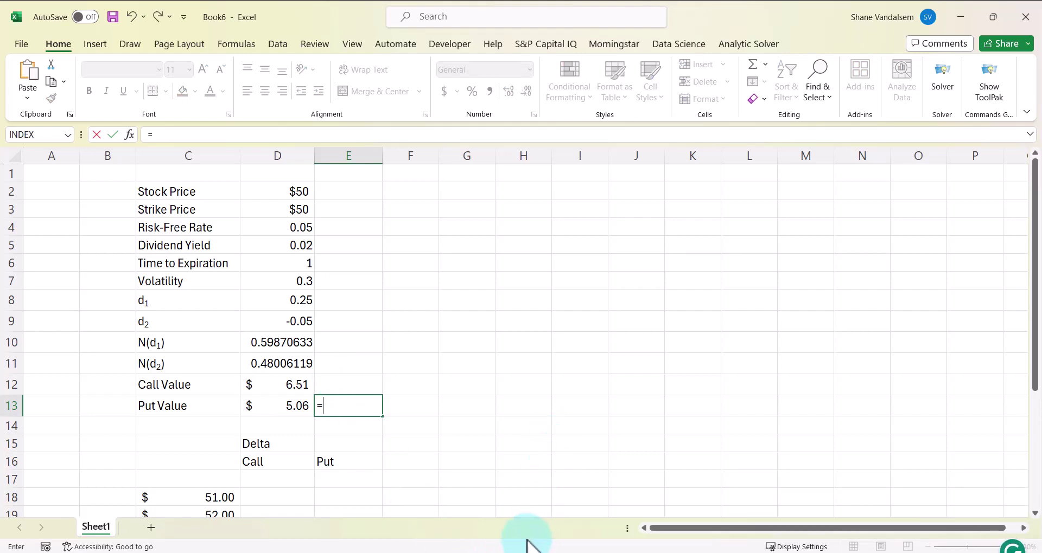
left_click(503, 552)
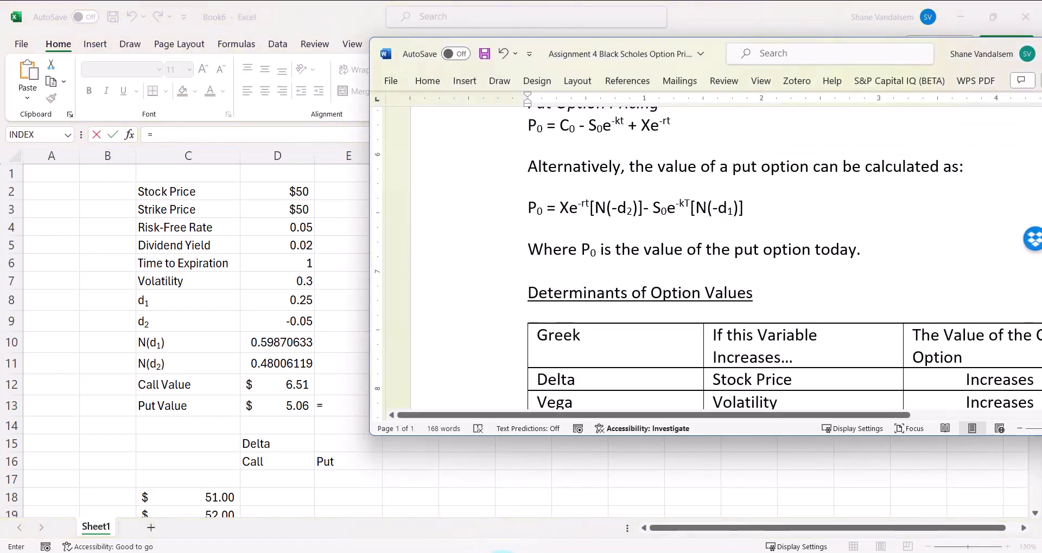
left_click(502, 551)
type("strike")
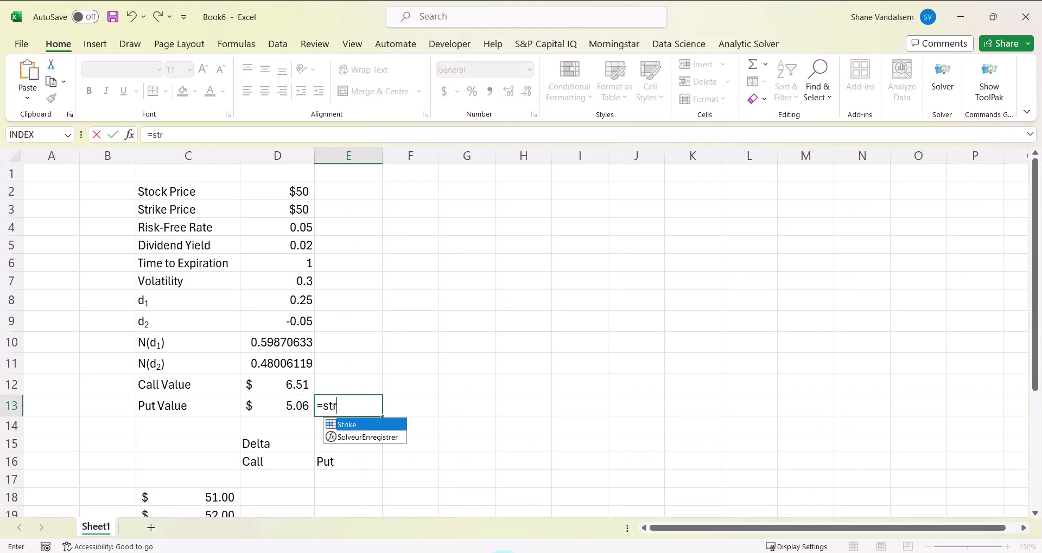
key("BackSpace")
key("BackSpace")
type("kke")
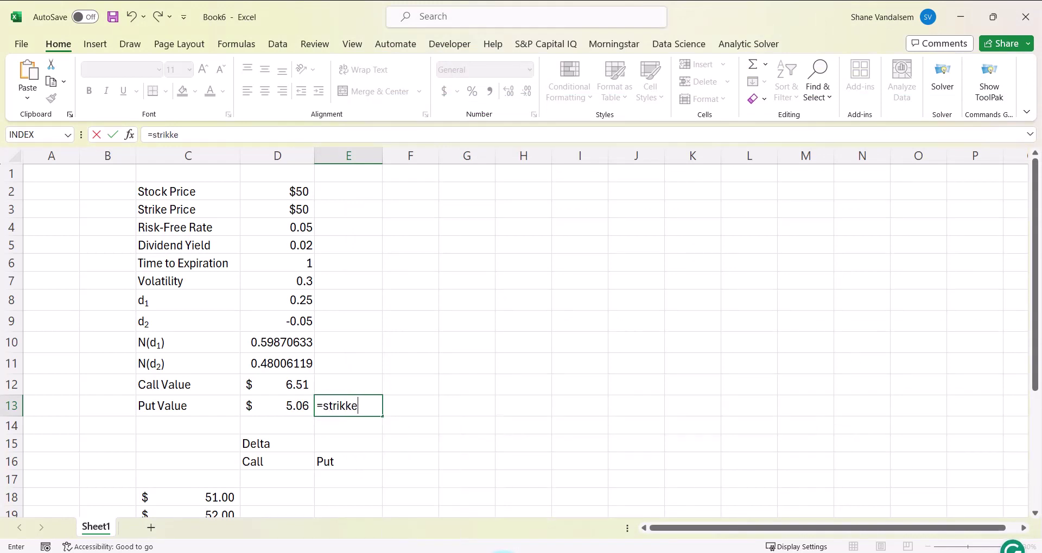
key("BackSpace")
key("BackSpace")
type("e")
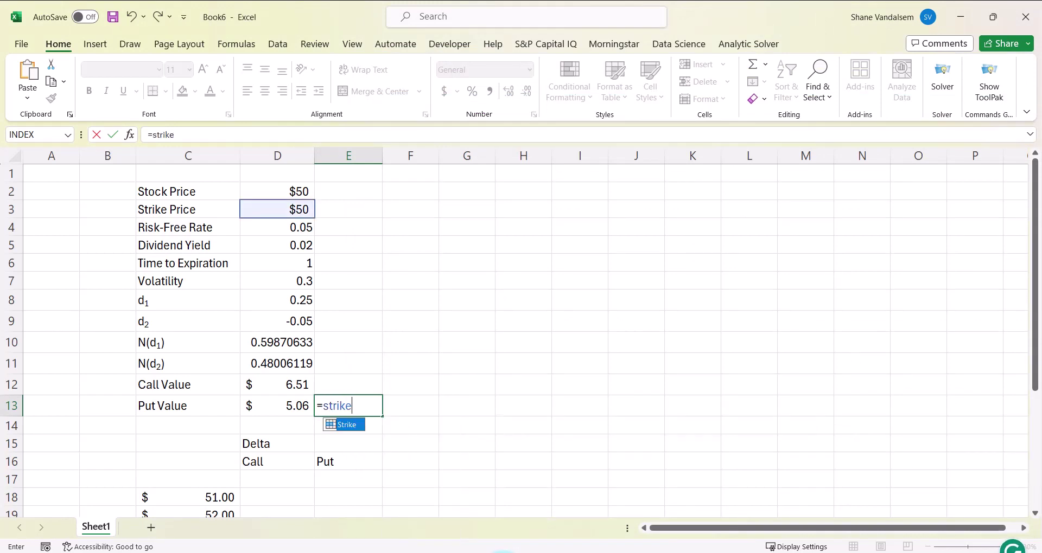
Multiply the strike in the E13 formula by the risk-free discount factor, exp(-riskfree*time).
type("*(e")
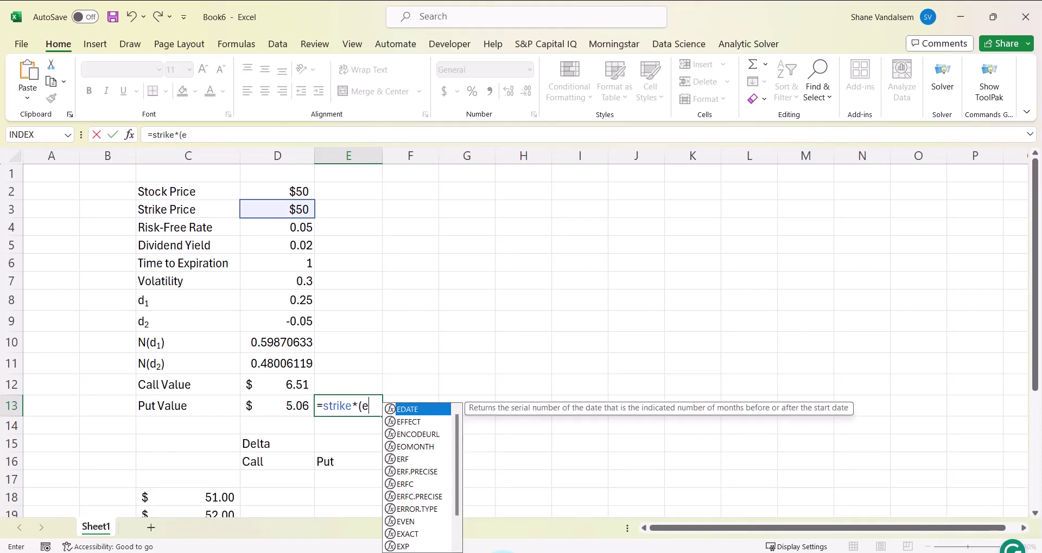
key("BackSpace")
key("BackSpace")
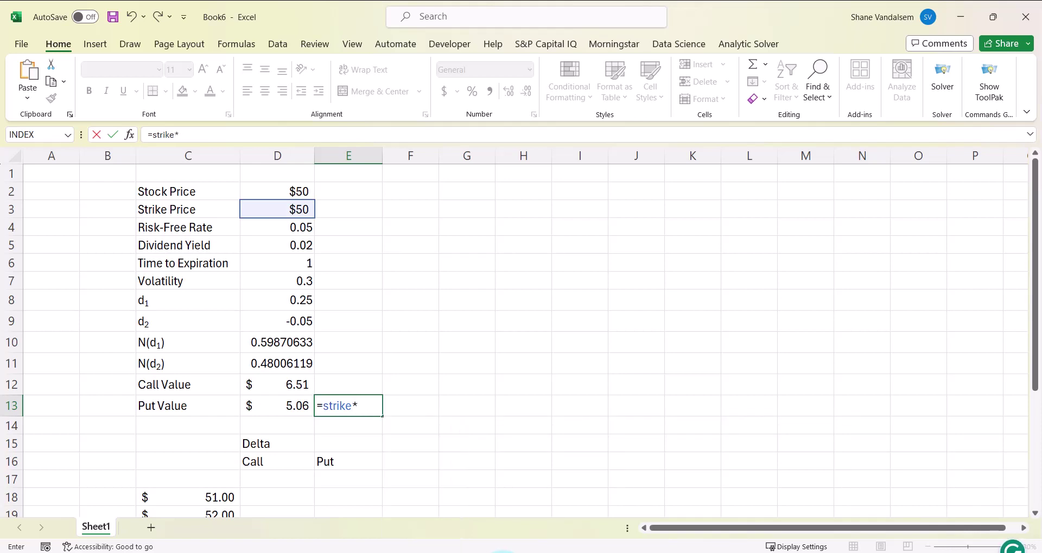
type("exp(")
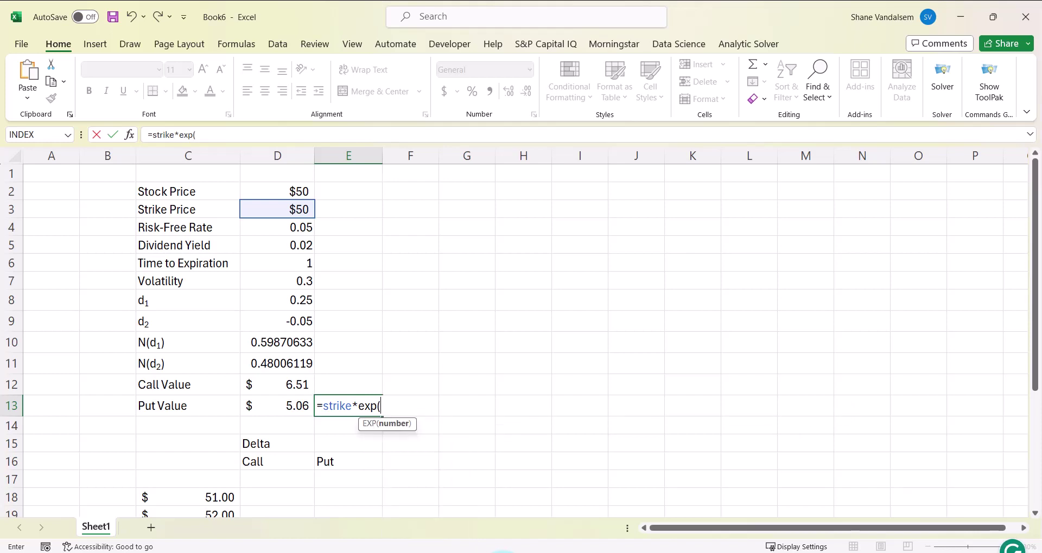
type("-ris")
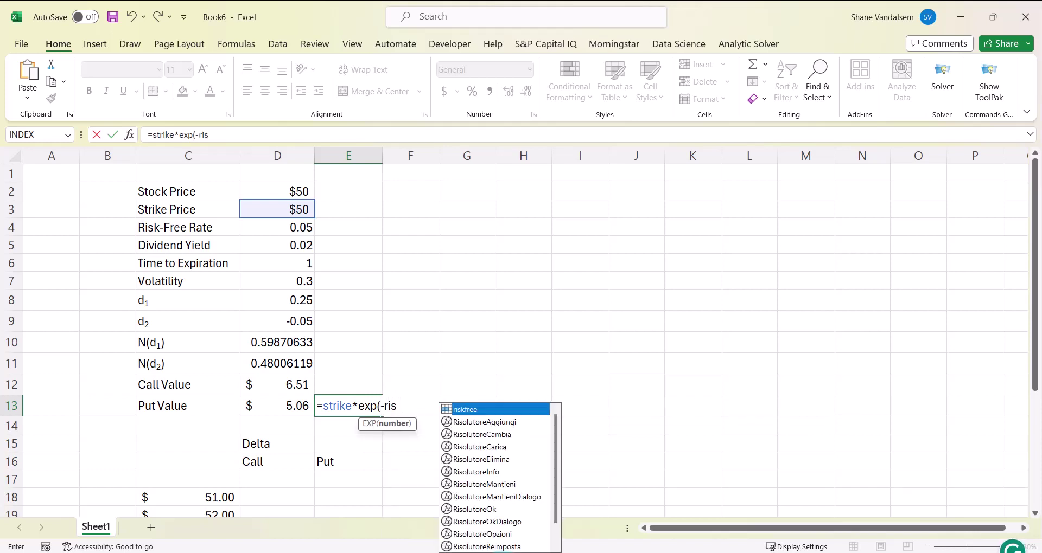
type("kfree")
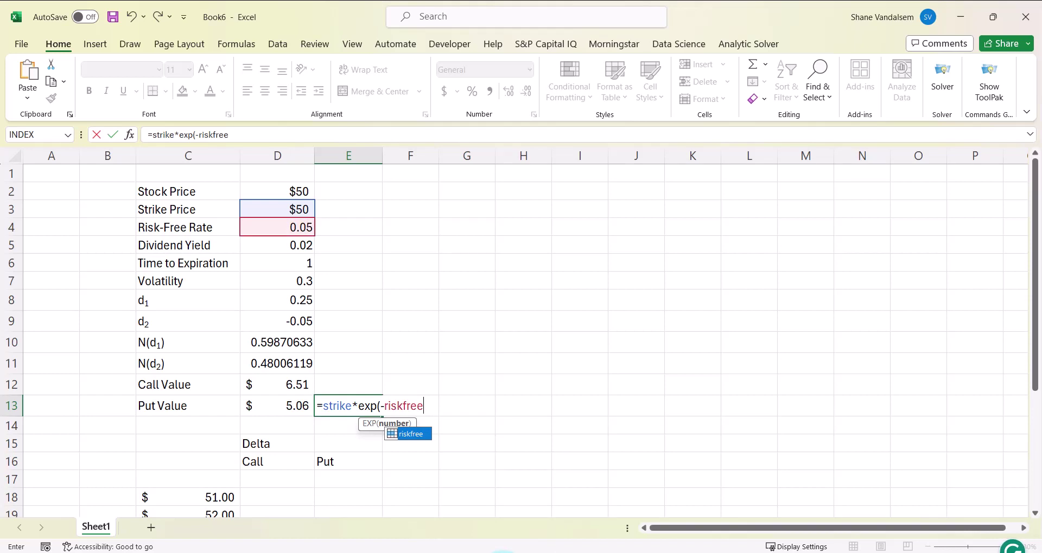
type("*time")
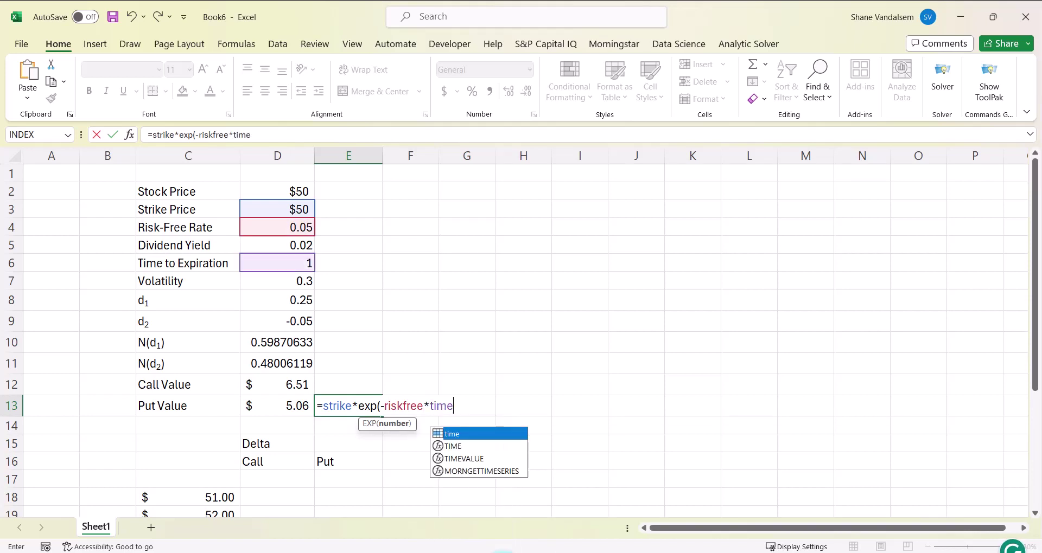
type(")*")
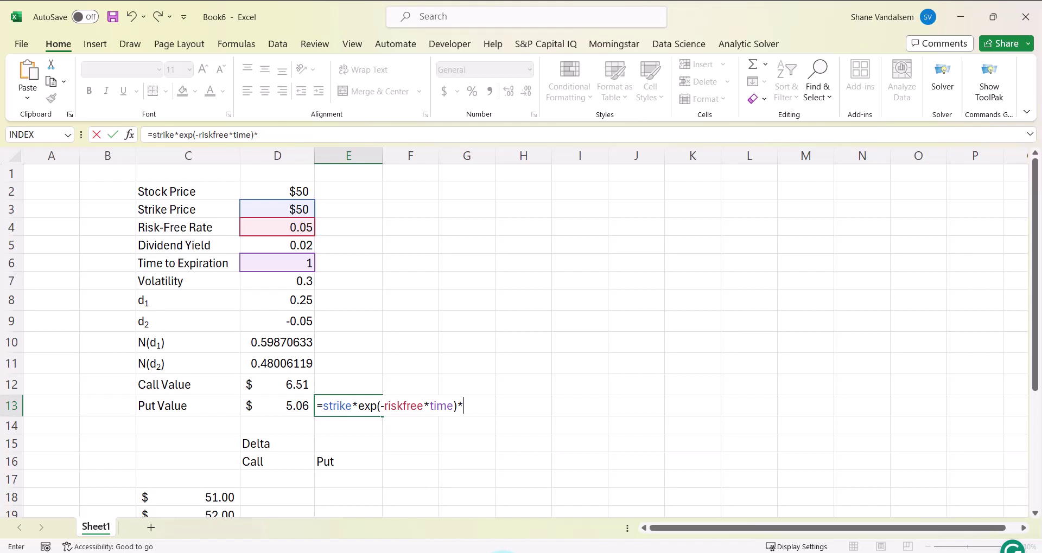
Extend the E13 formula with the N(-d2) factor, norm.s.dist(-D9,true), consulting the put equation in Word.
type("norm.")
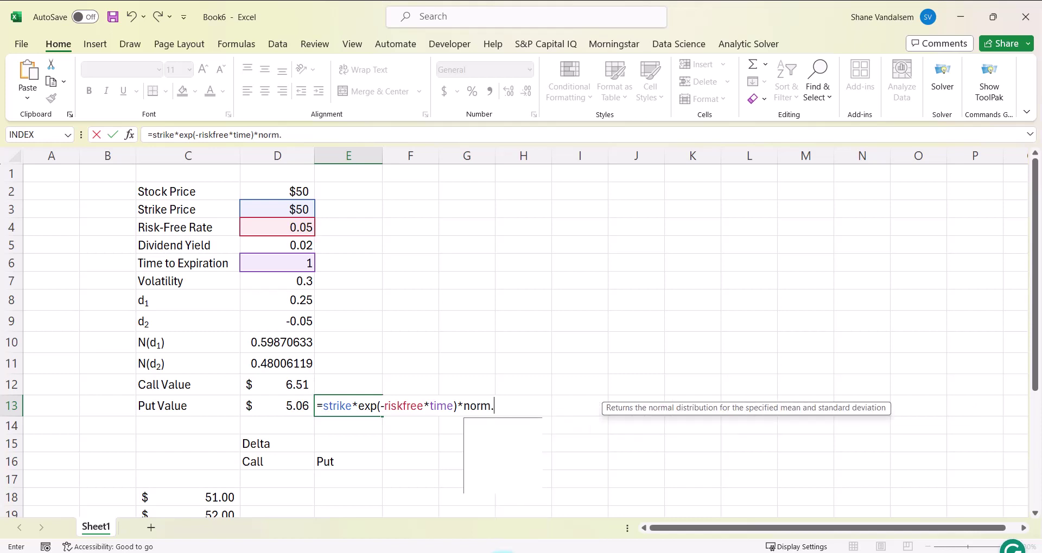
type("s.dist")
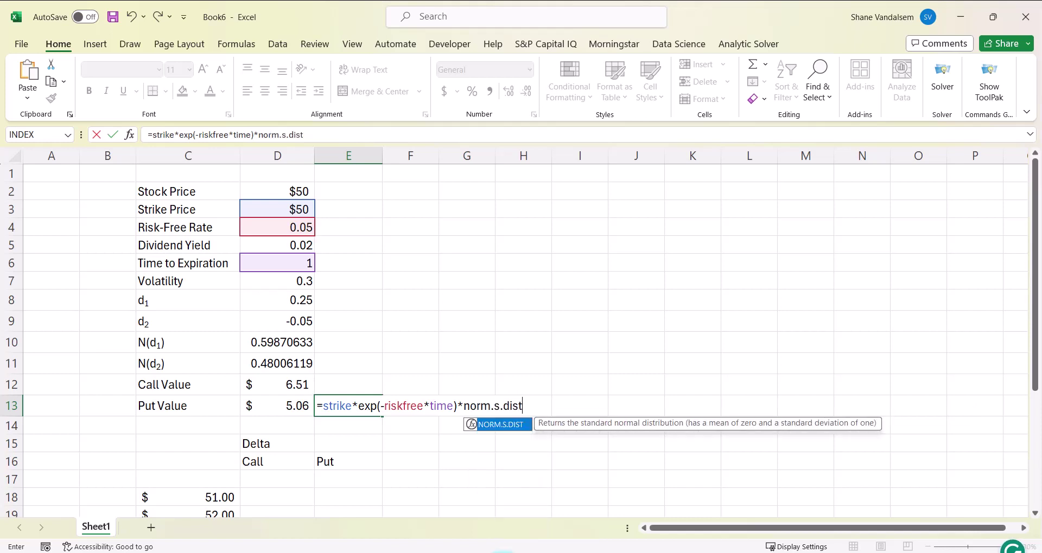
type("(")
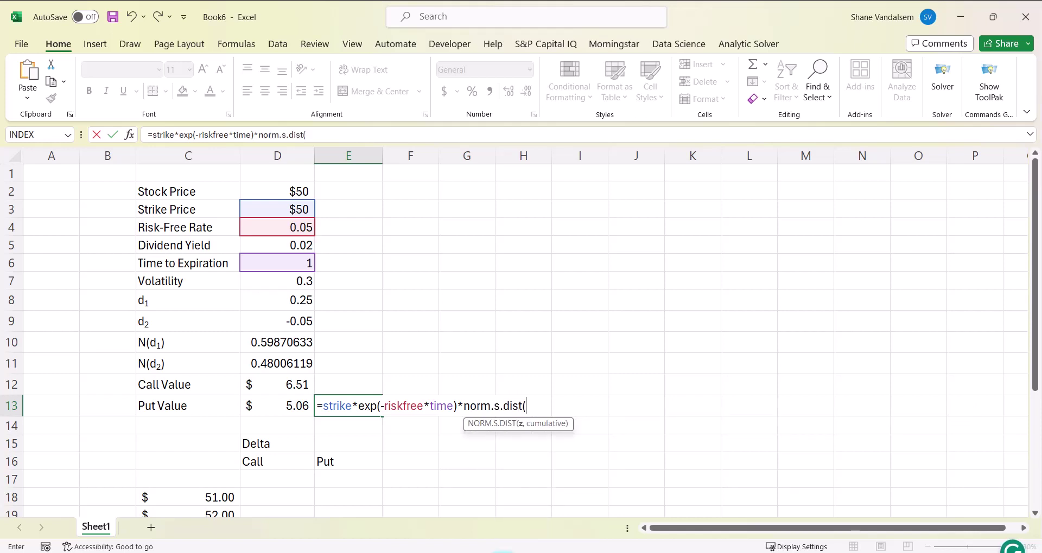
type("-")
key("alt+Tab")
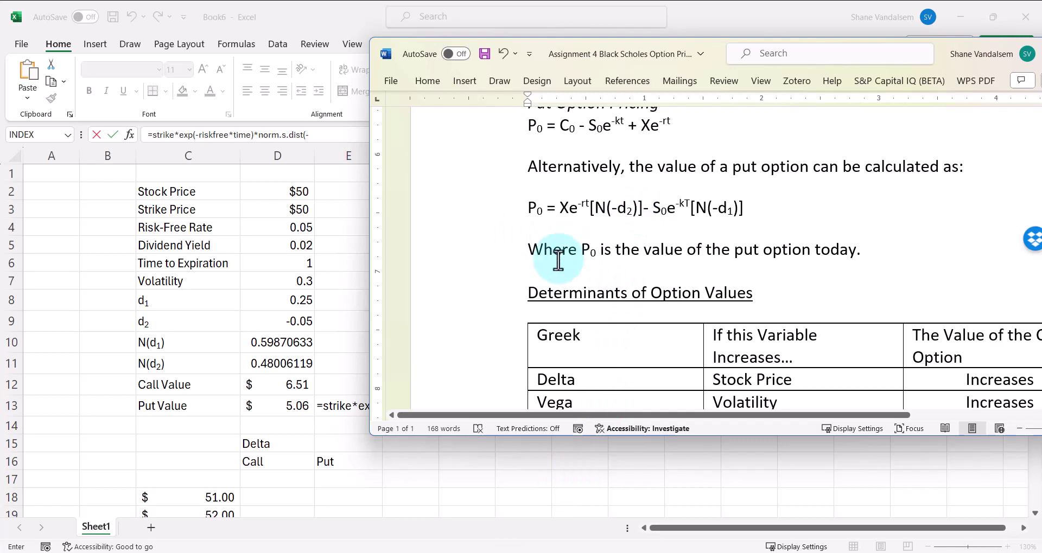
key("alt+Tab")
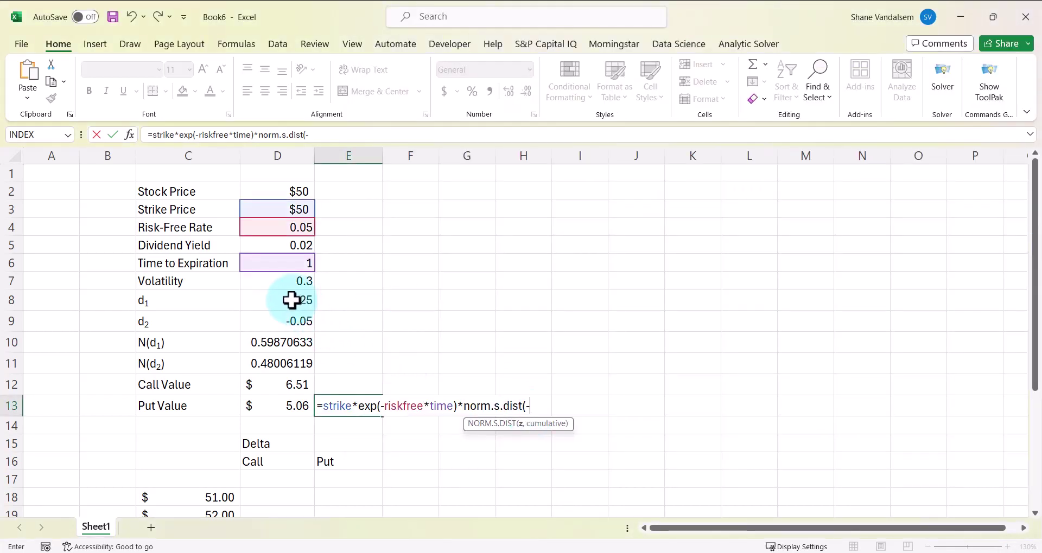
left_click(291, 322)
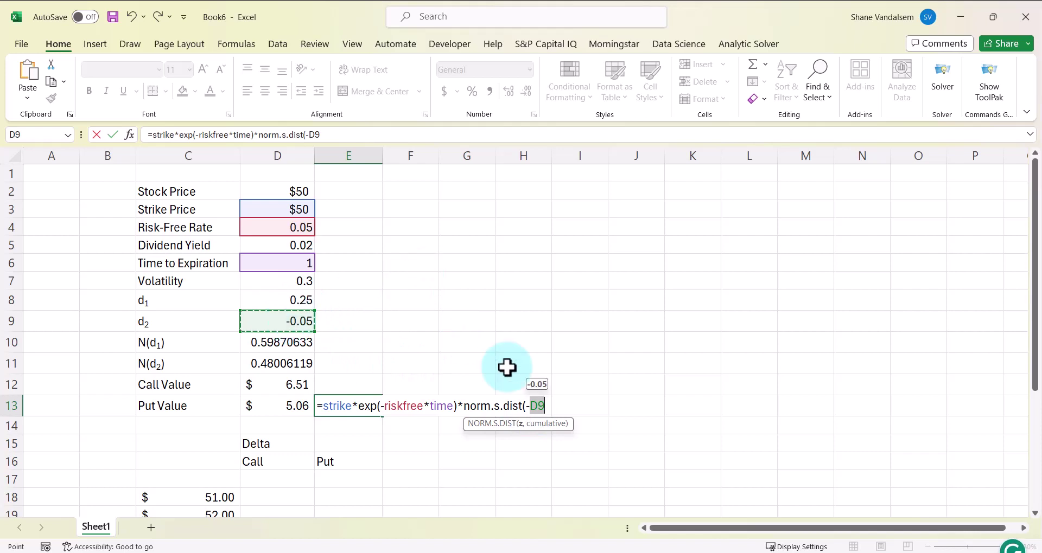
left_click(549, 407)
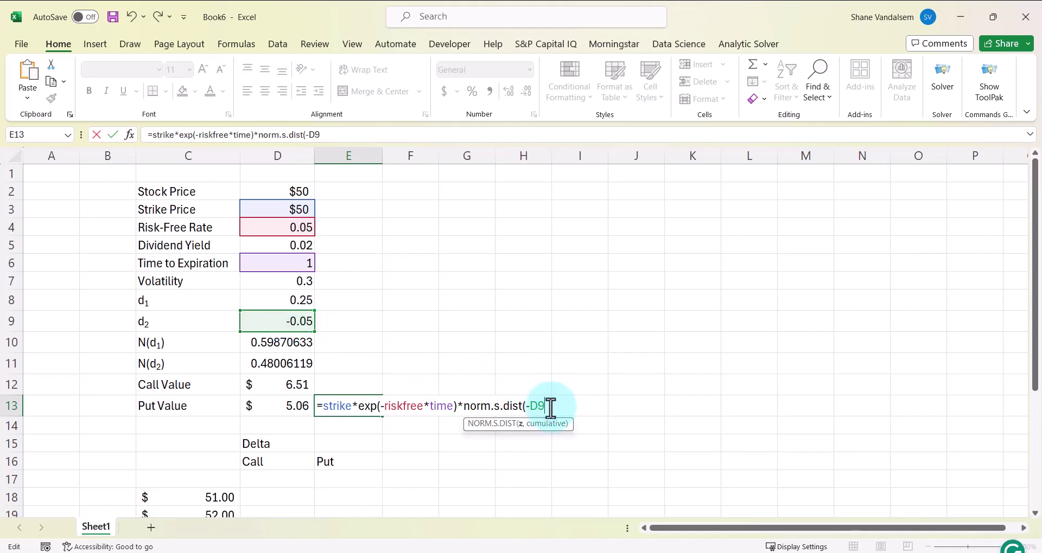
type(",true")
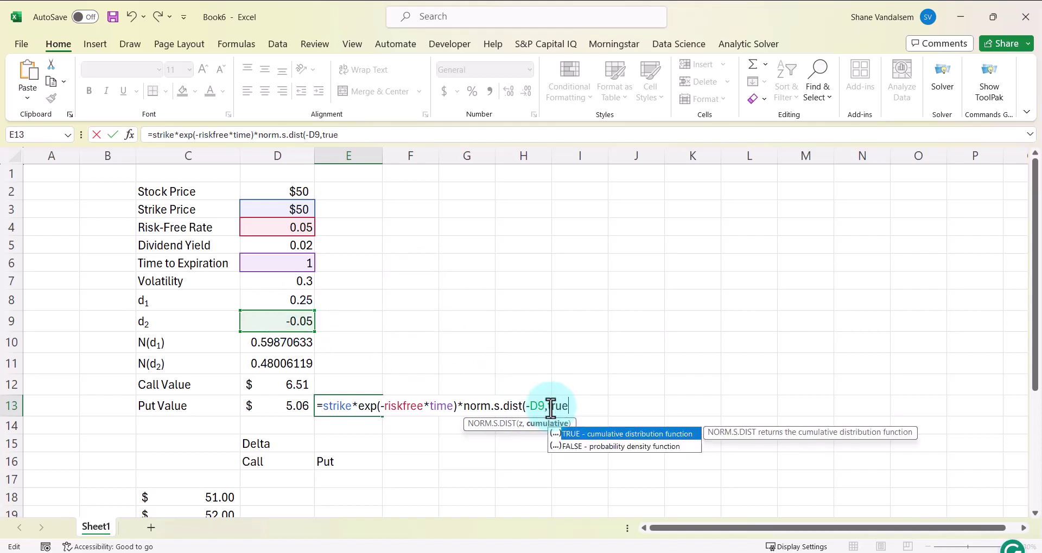
type(")")
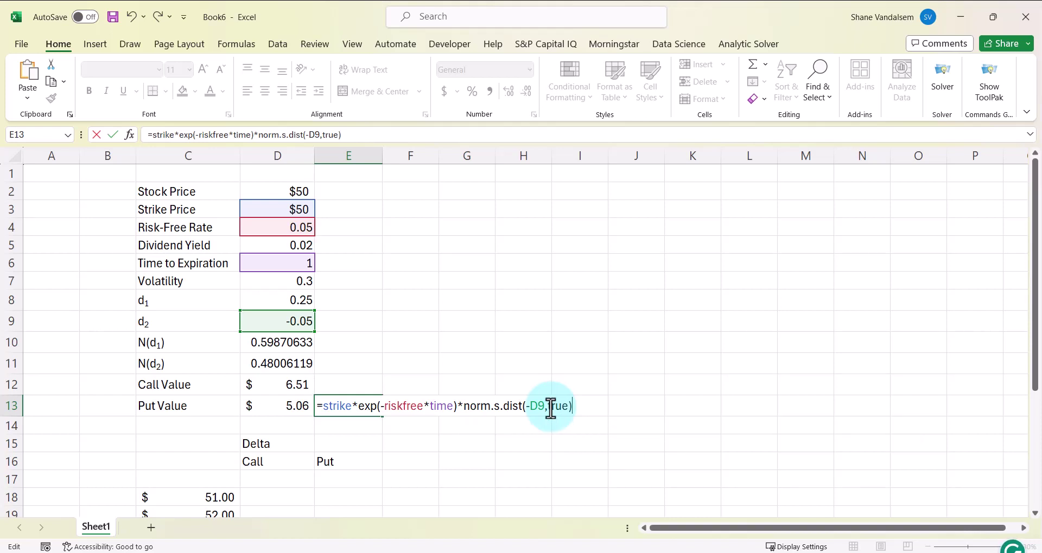
Subtract the dividend-discounted stock price in the E13 formula, -stock*exp(-divyield*time), after checking the Word equation.
type("-")
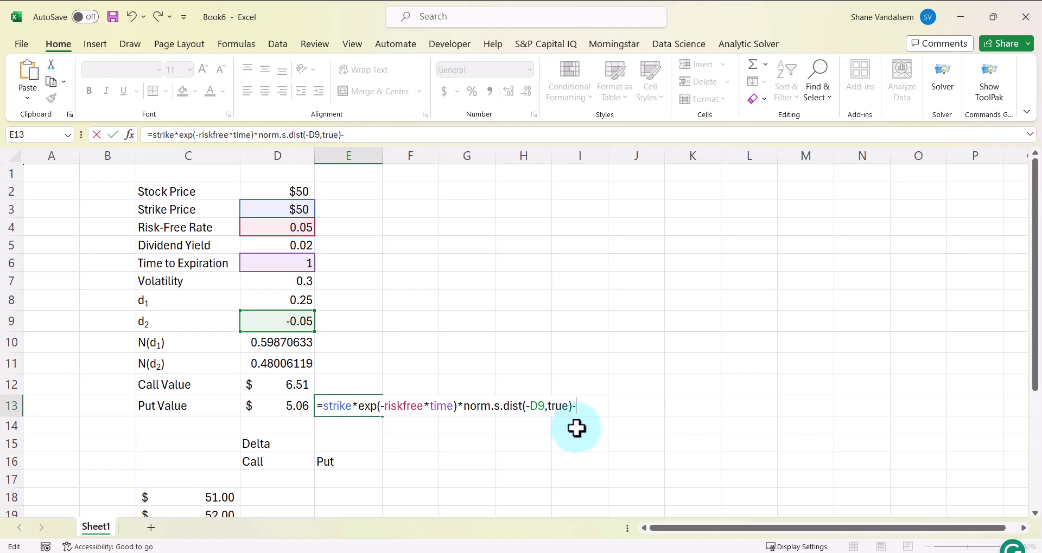
left_click(516, 552)
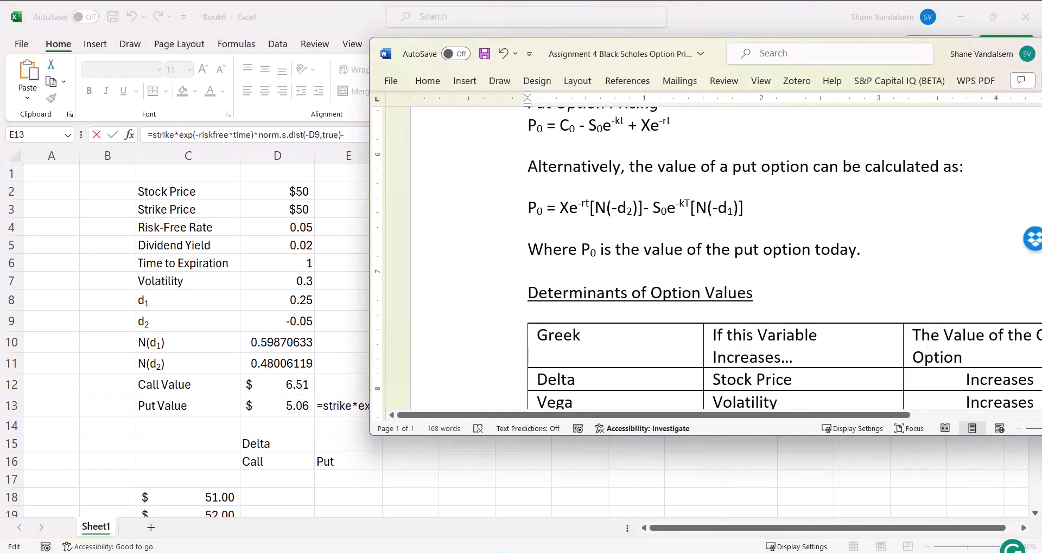
left_click(508, 552)
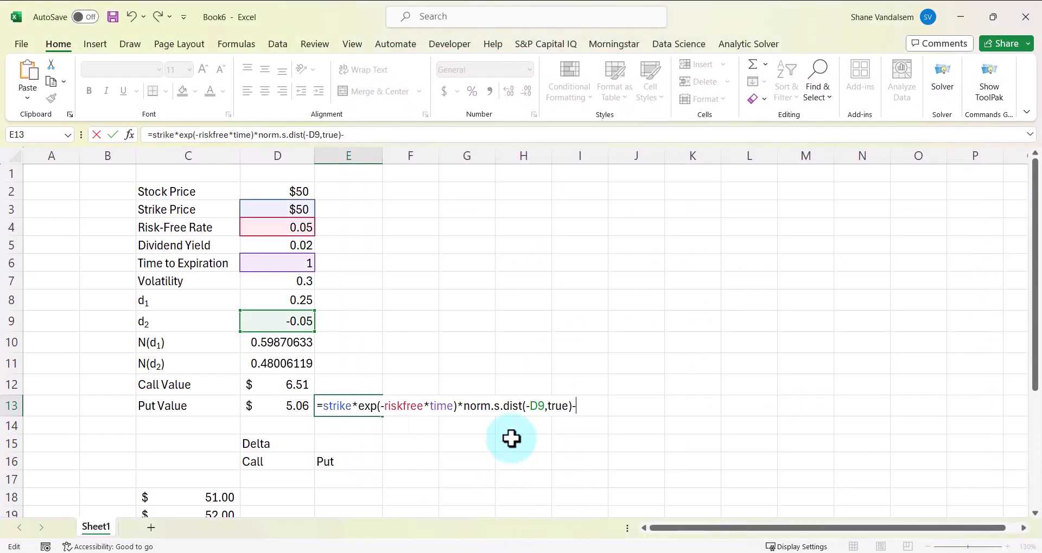
type("stock")
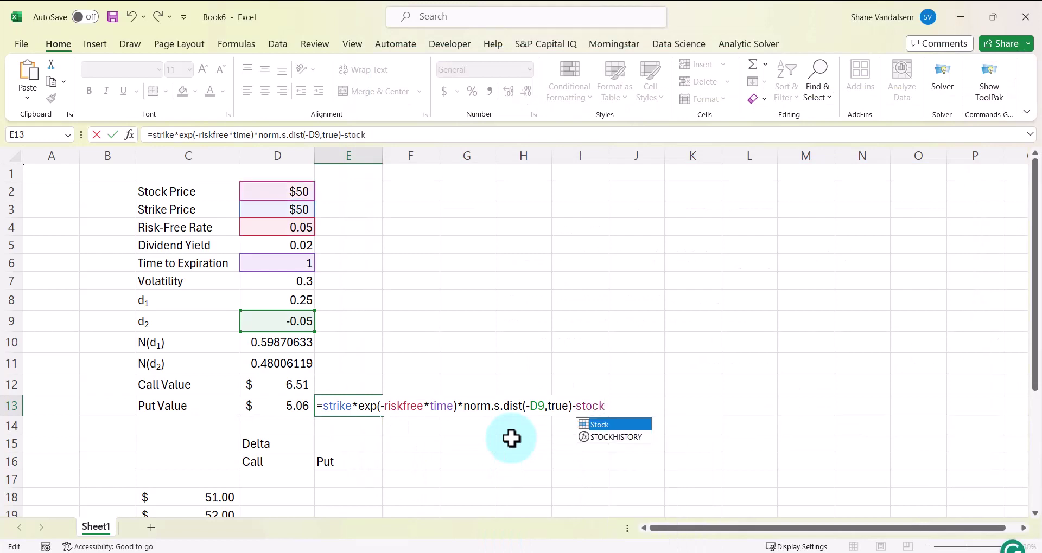
type("*")
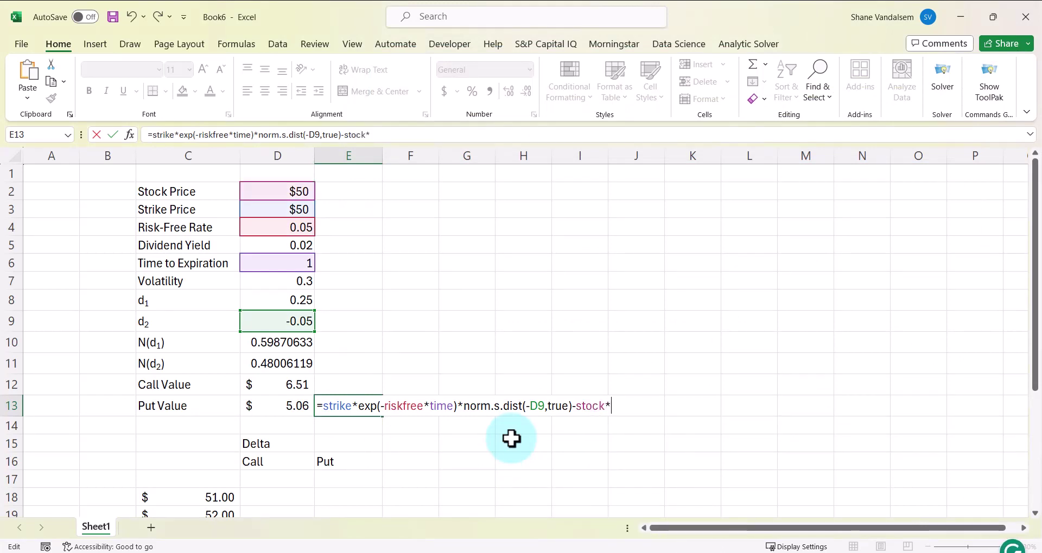
type("exp(")
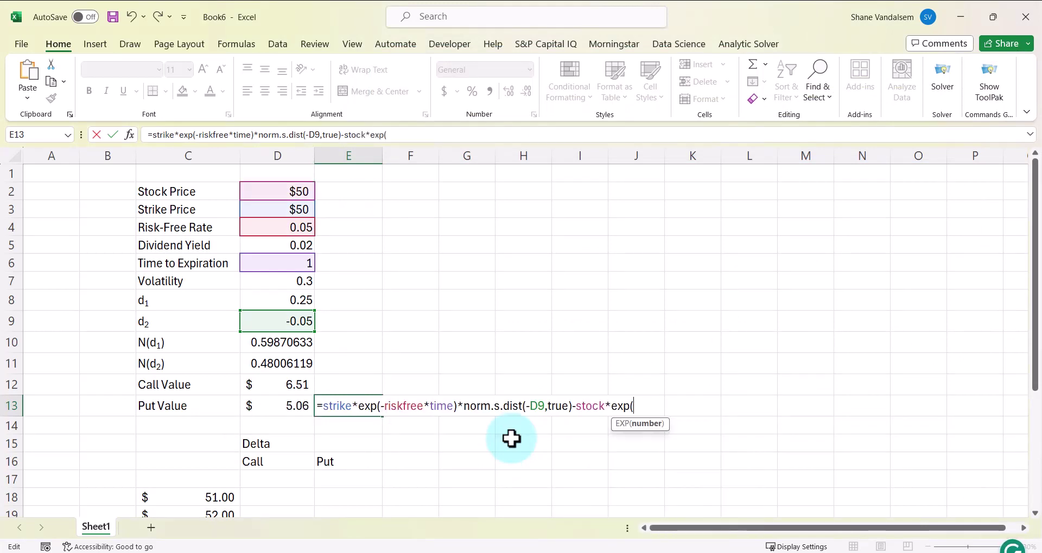
type("-divyield")
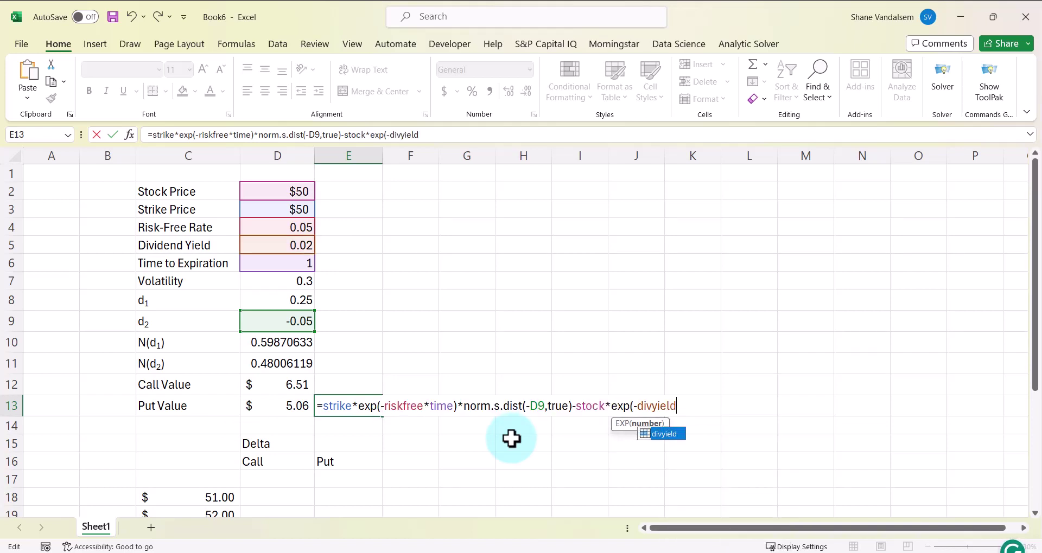
type("*time)")
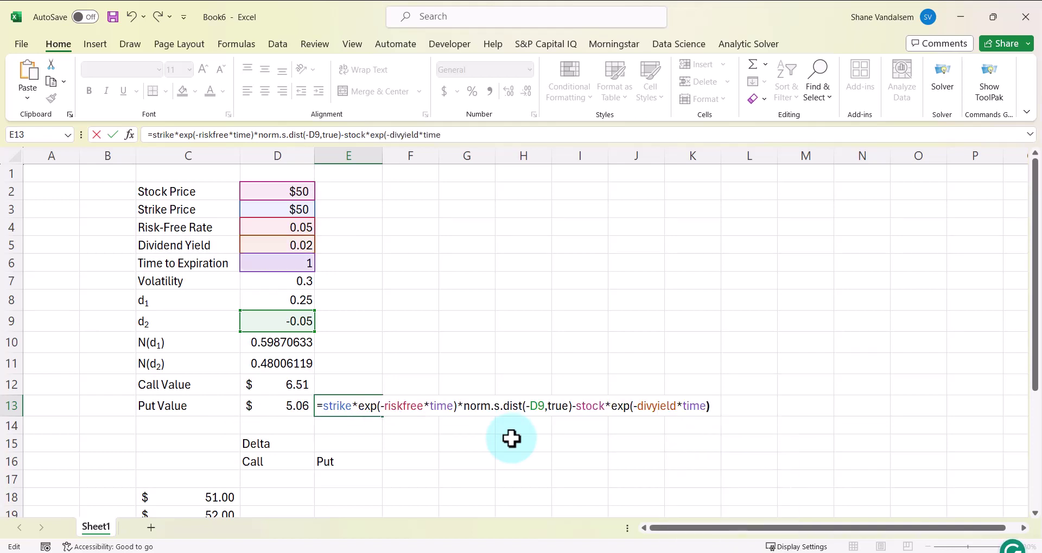
Complete the alternative put formula in E13 by multiplying the discounted stock price by norm.s.dist(-D8,true).
type("*norm")
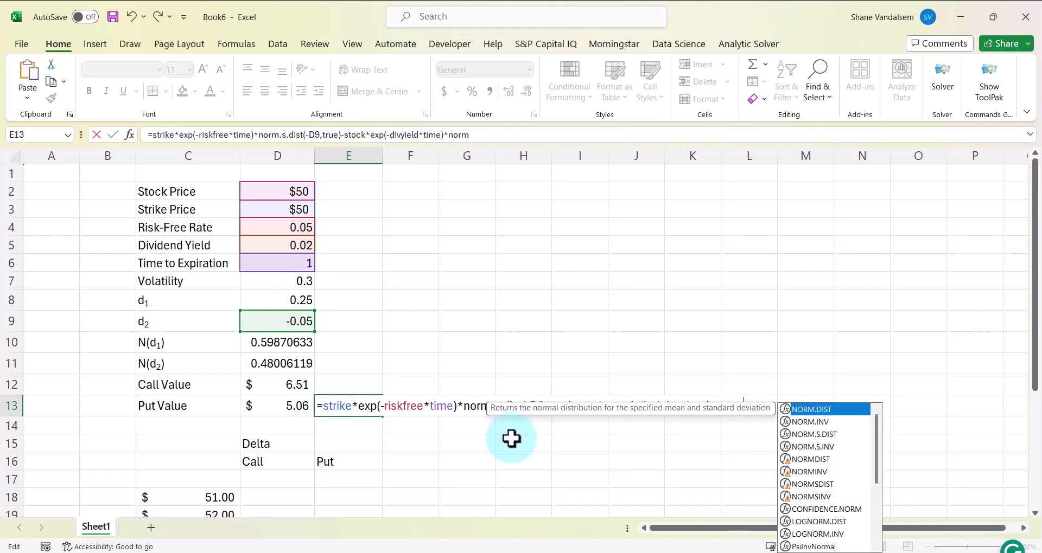
type(".")
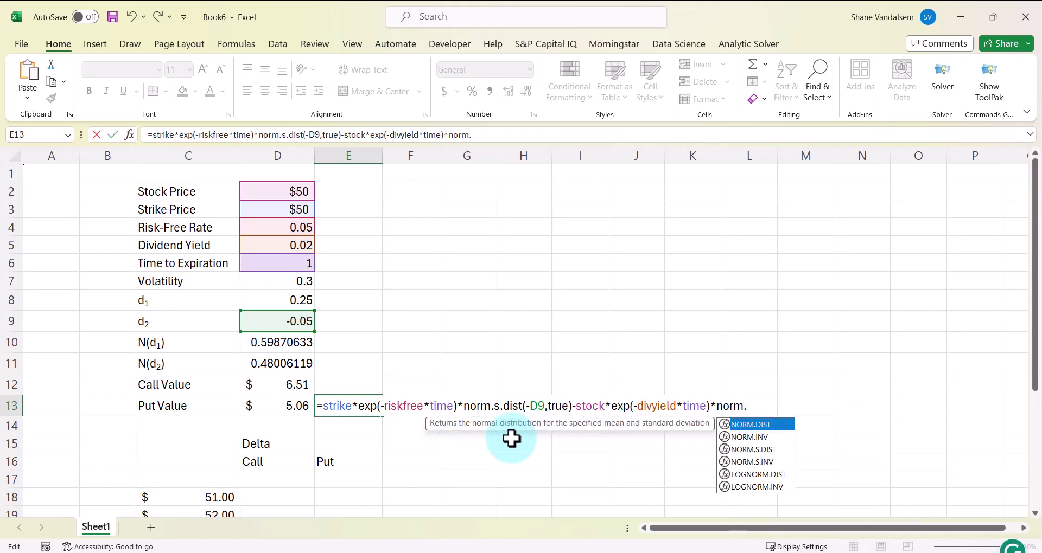
type("s.d")
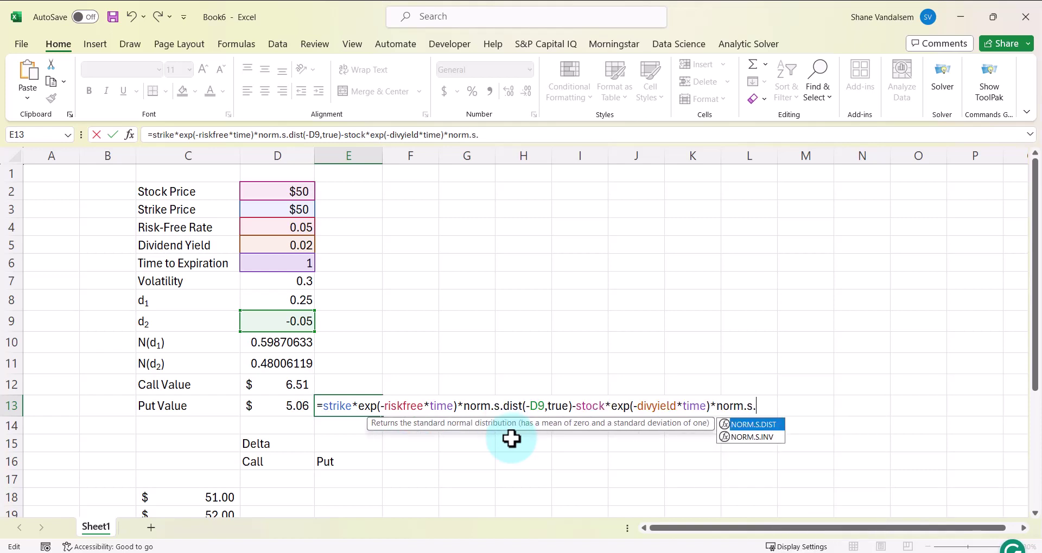
type("ist(")
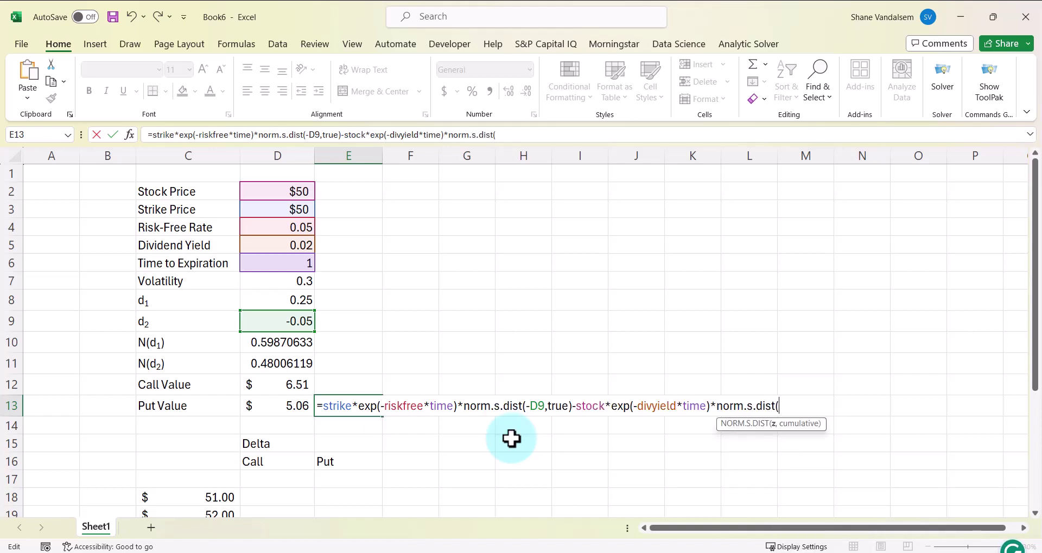
type("-")
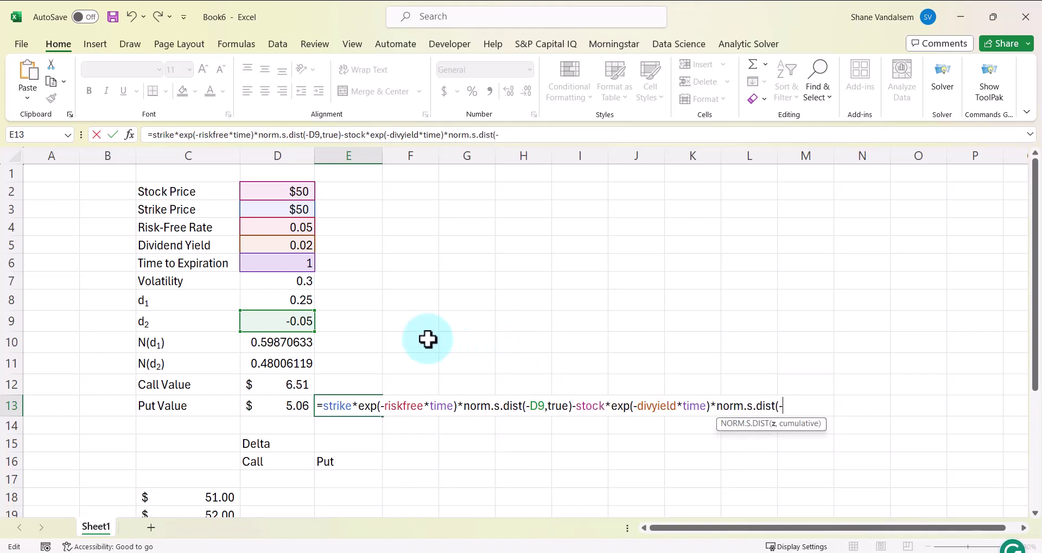
left_click(295, 300)
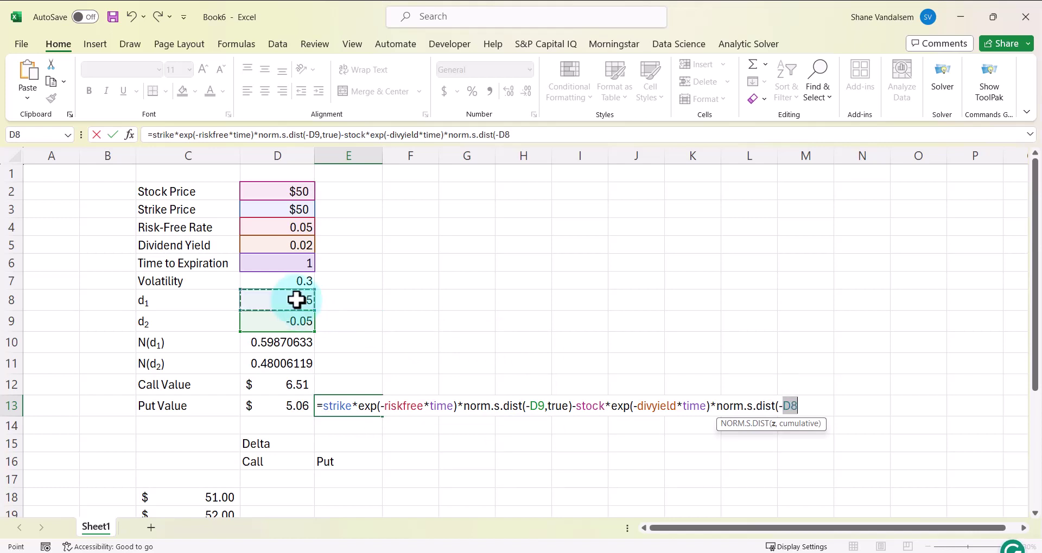
type(",tru")
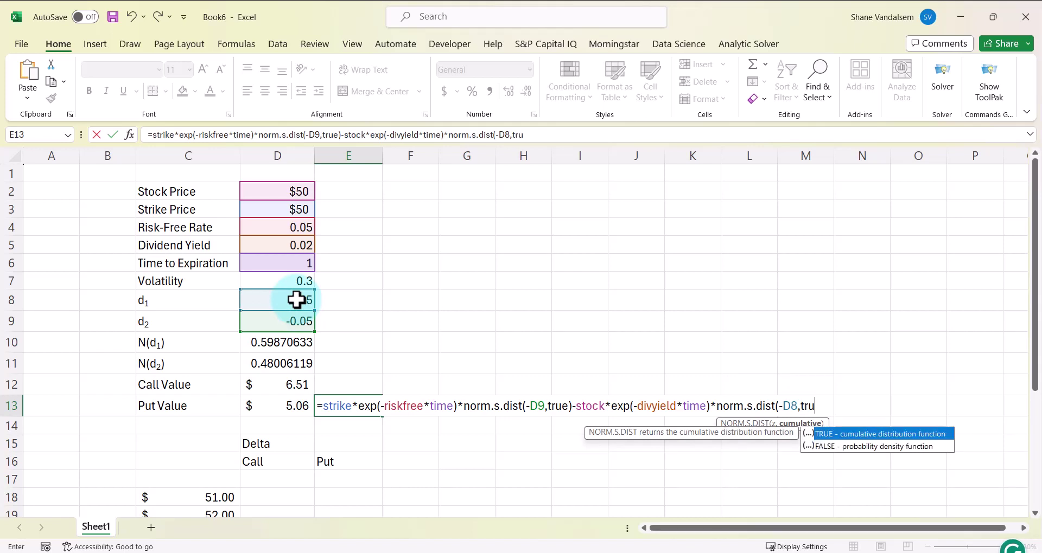
type("e)")
key("Return")
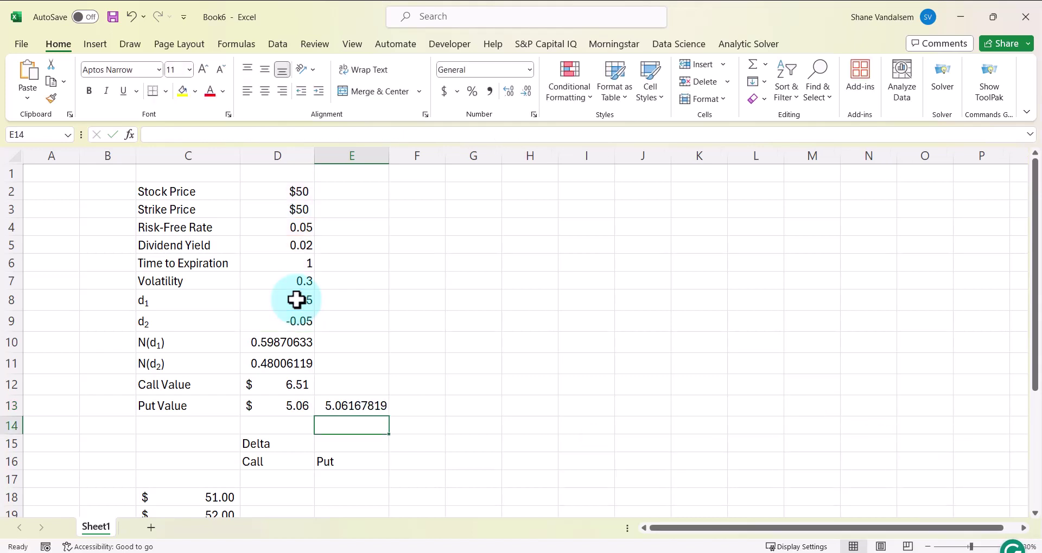
Format the alternative put value in E13 as Accounting and review the terms of its formula.
key("Up")
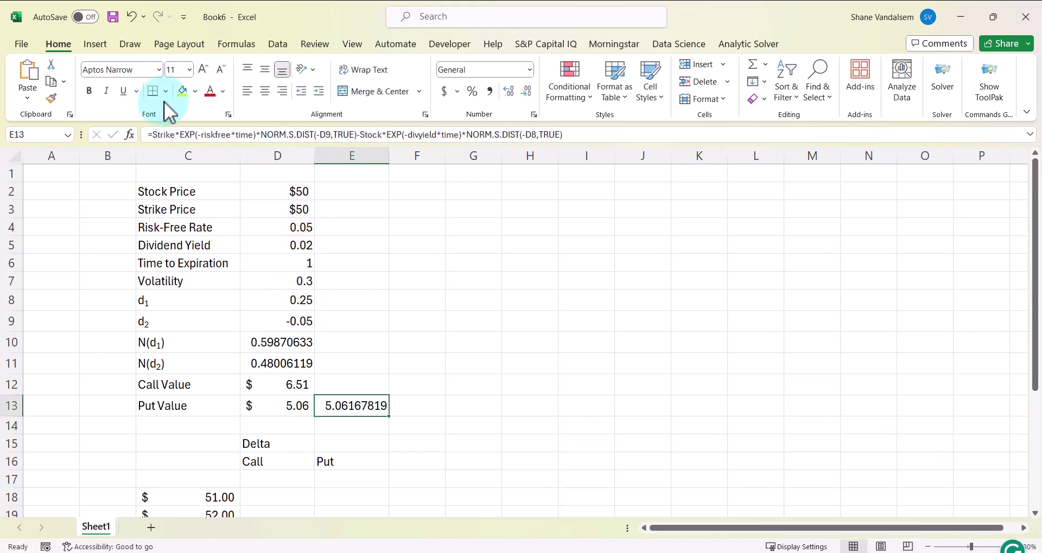
left_click(443, 91)
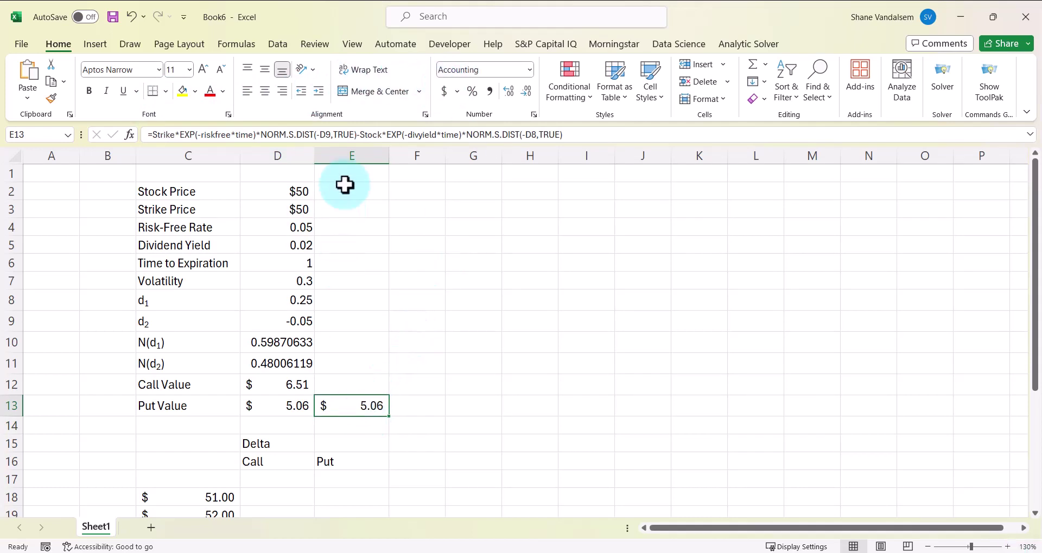
left_click(357, 135)
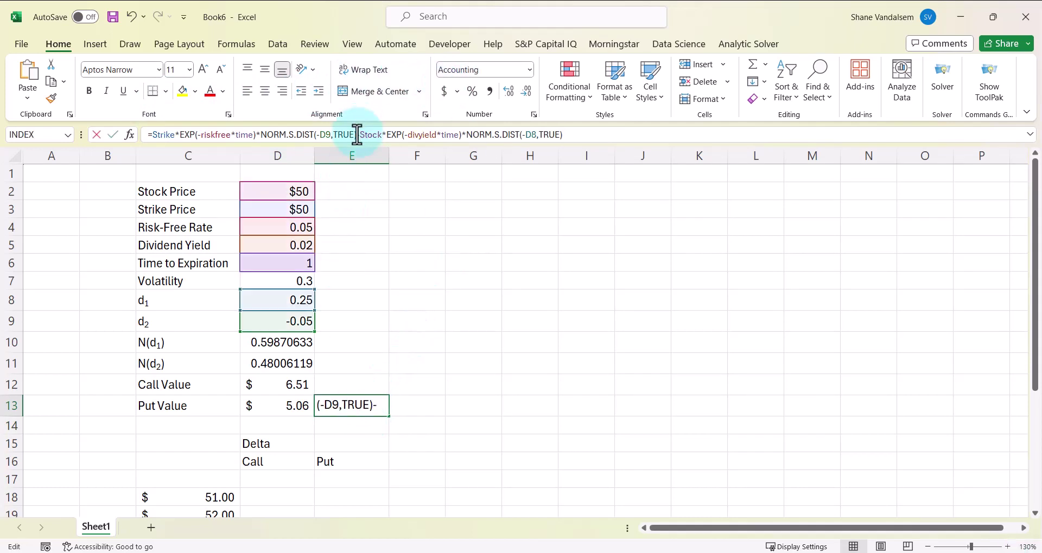
left_click(544, 134)
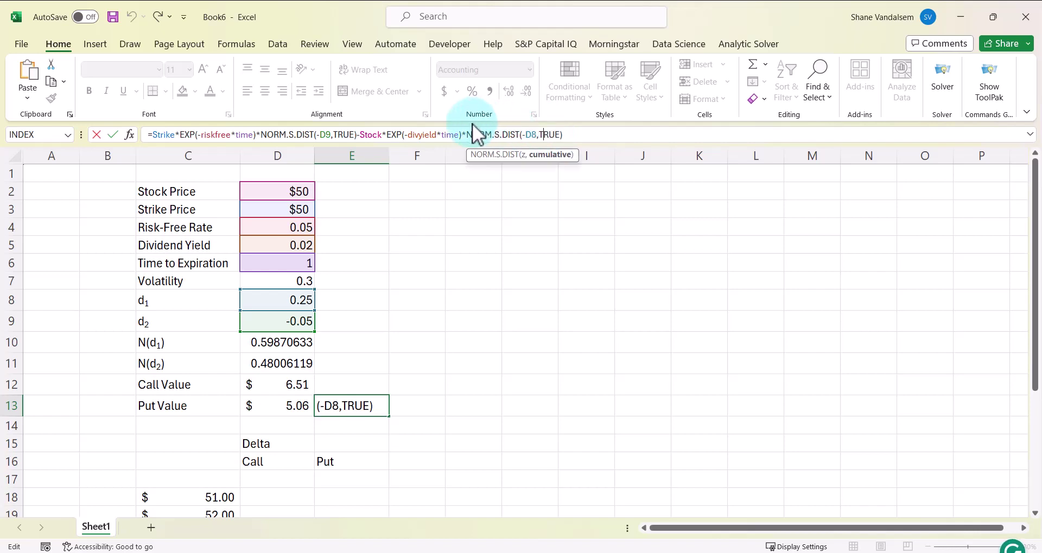
left_click(353, 401)
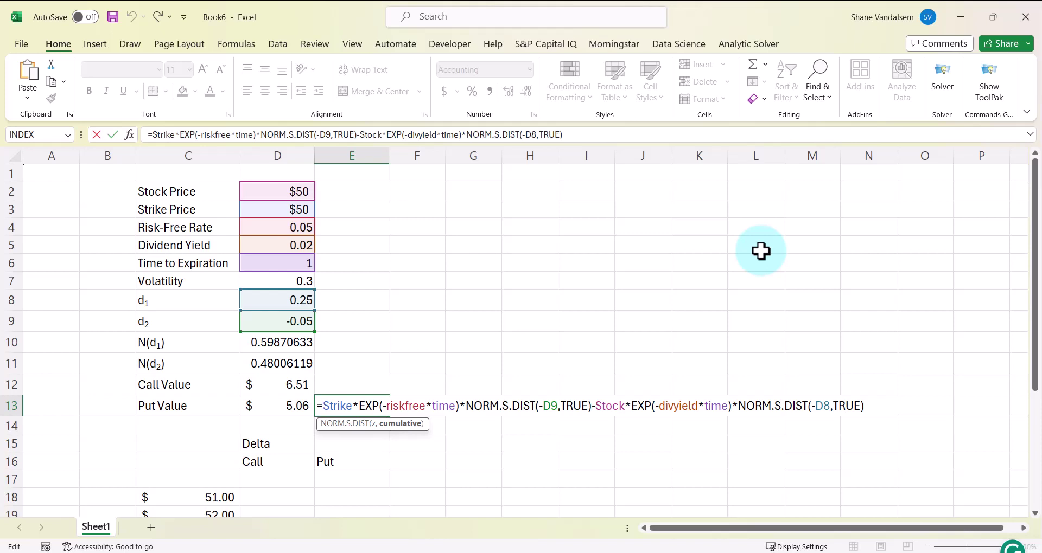
left_click(692, 279)
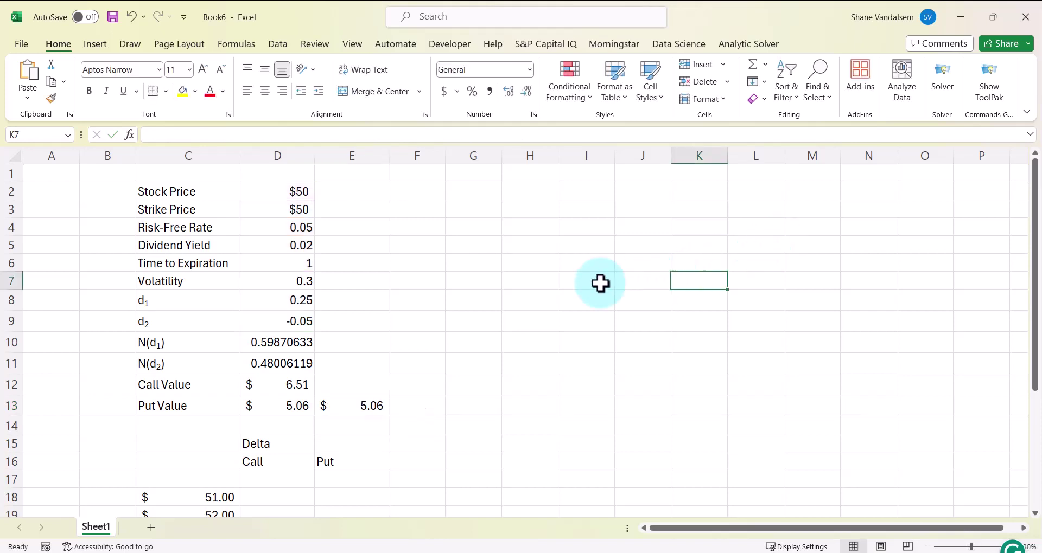
Link D17, under the Delta Call heading, to the call value in D12.
scroll(492, 274, "down", 1)
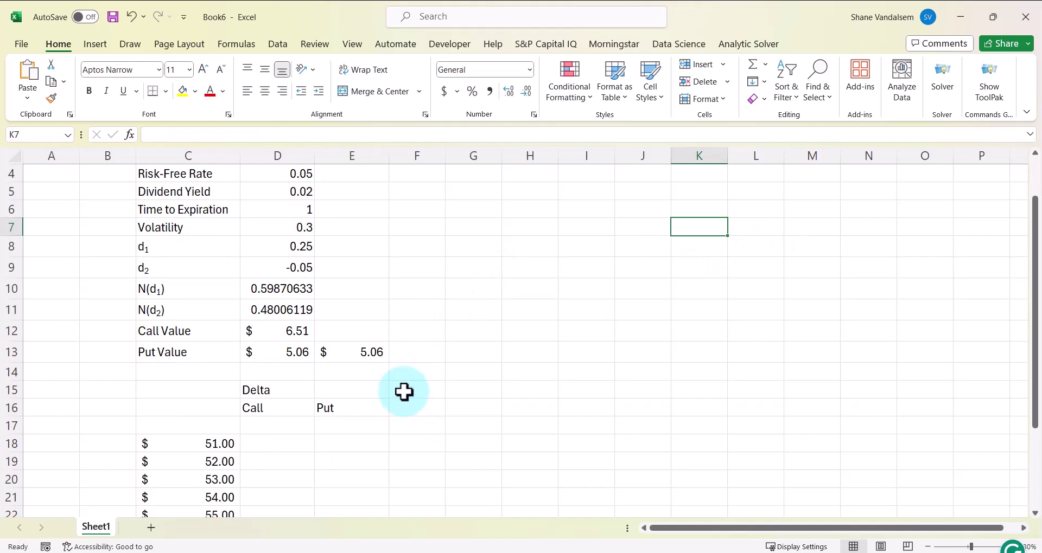
left_click(297, 424)
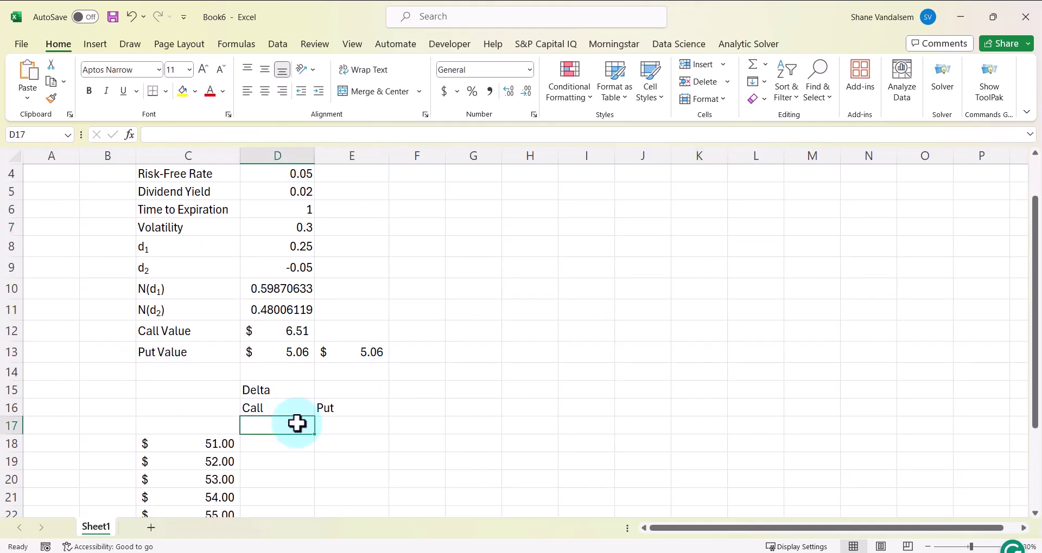
scroll(313, 384, "up", 1)
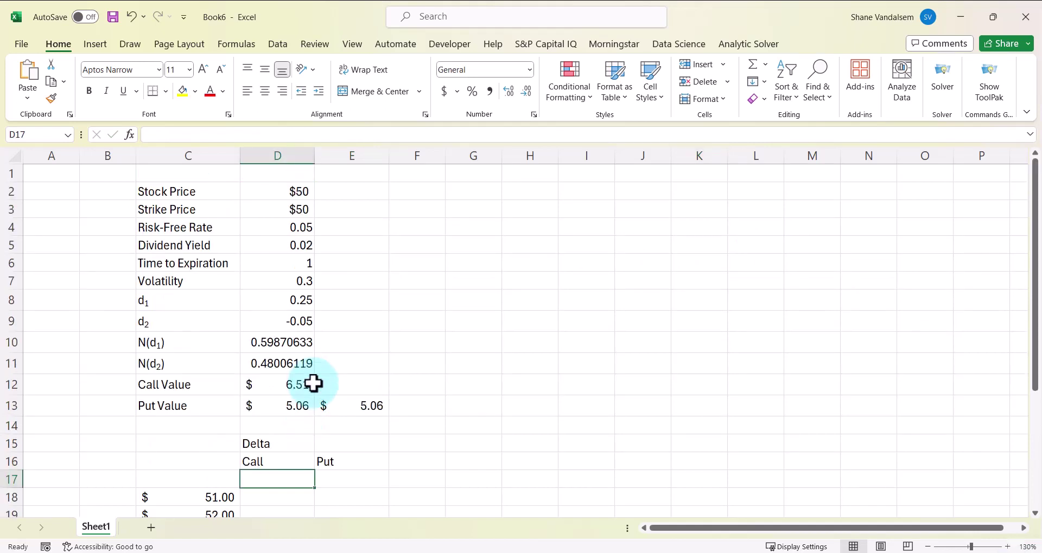
scroll(313, 385, "down", 2)
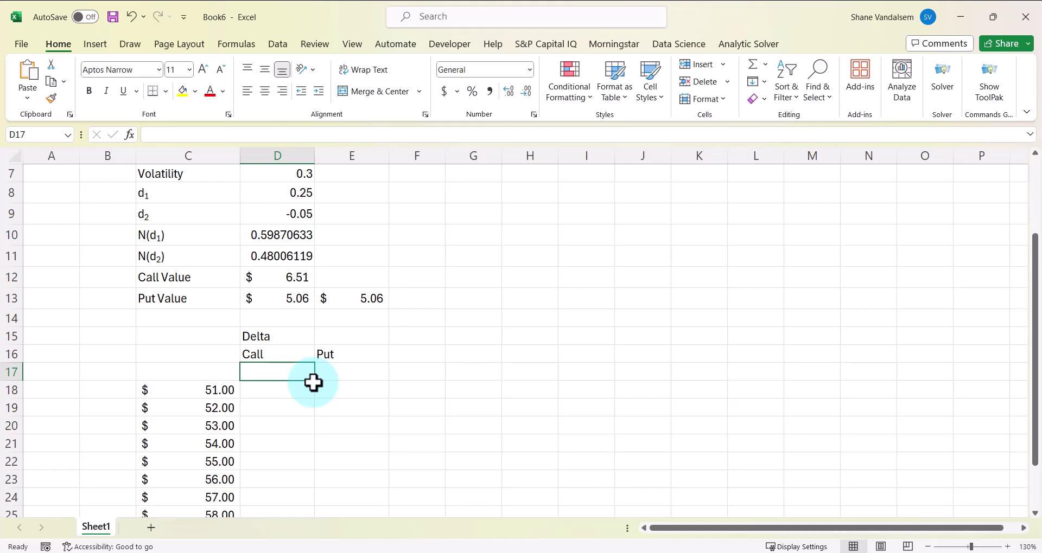
type("=")
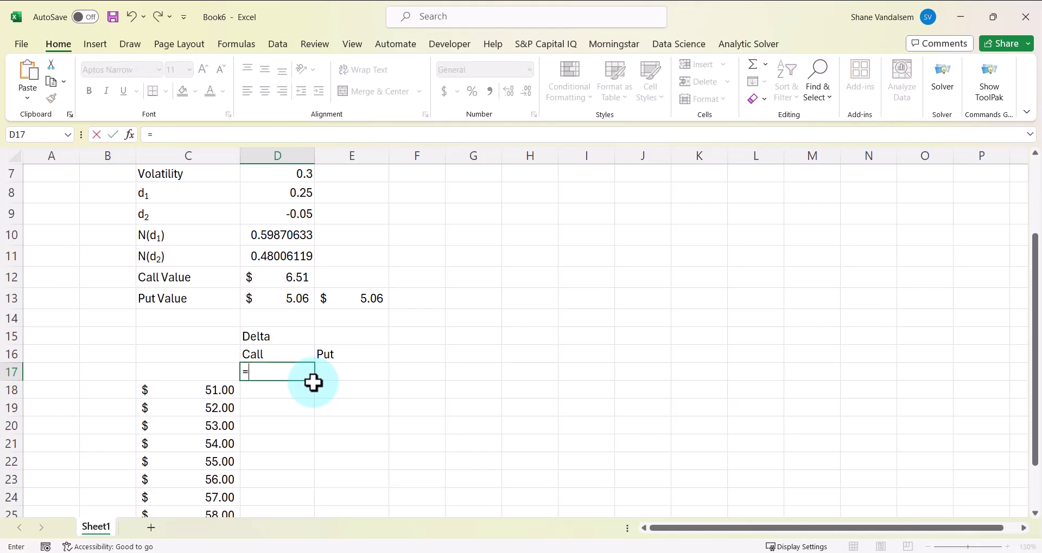
left_click(268, 277)
key("Return")
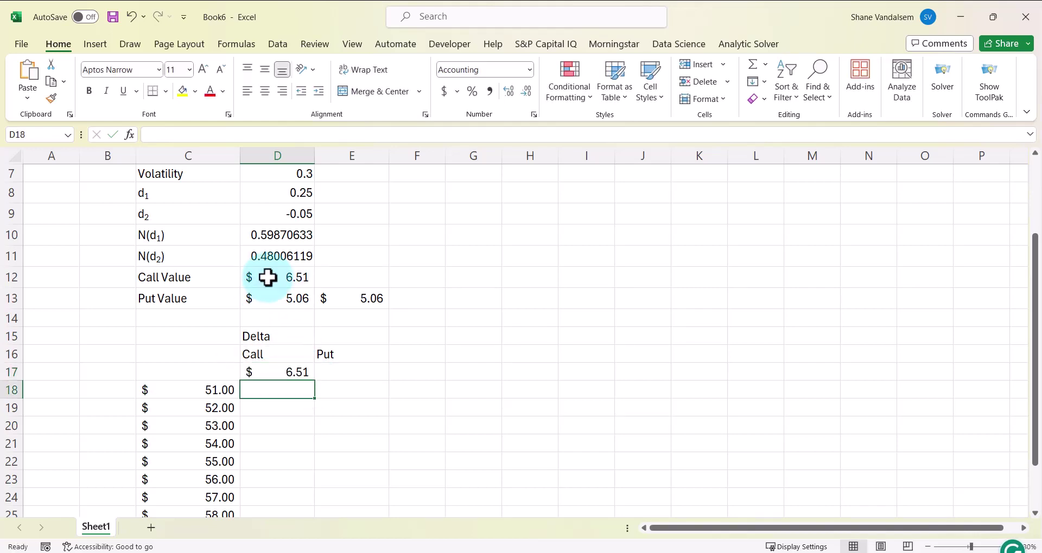
Link E17, under the Put heading, to the put value in D13.
key("Up")
key("Right")
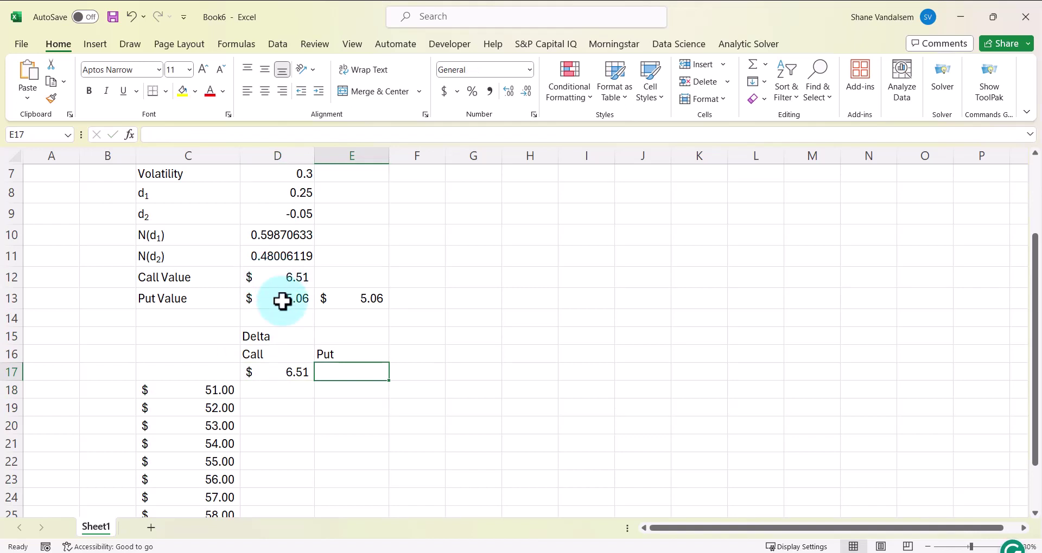
left_click(282, 299)
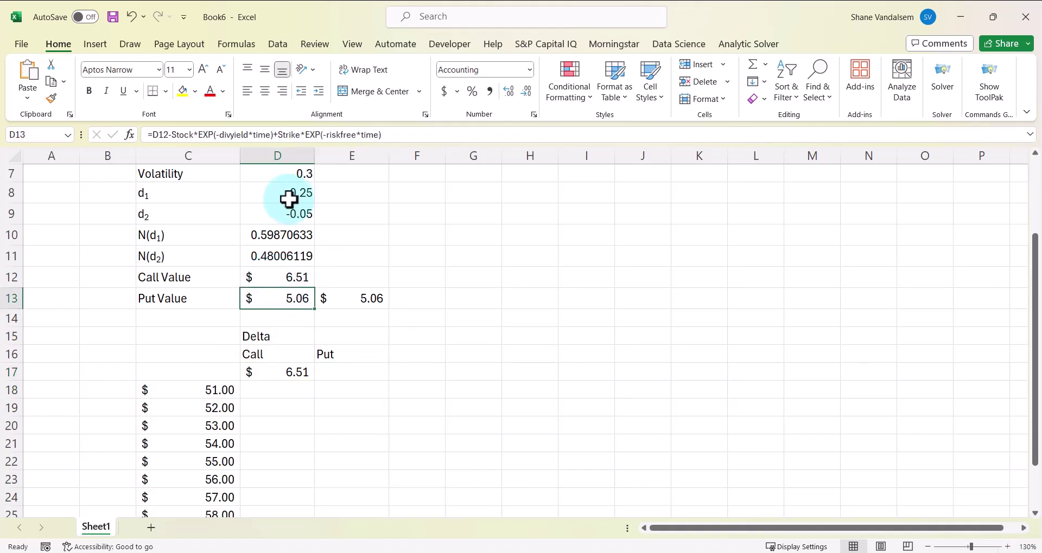
key("Down")
key("Down")
key("Down")
key("Down")
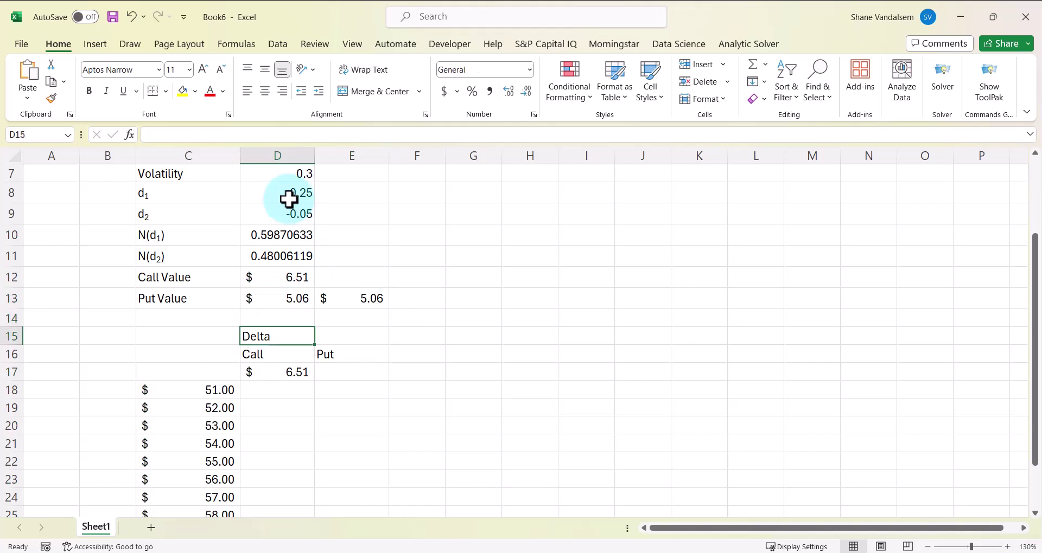
key("Right")
type("=")
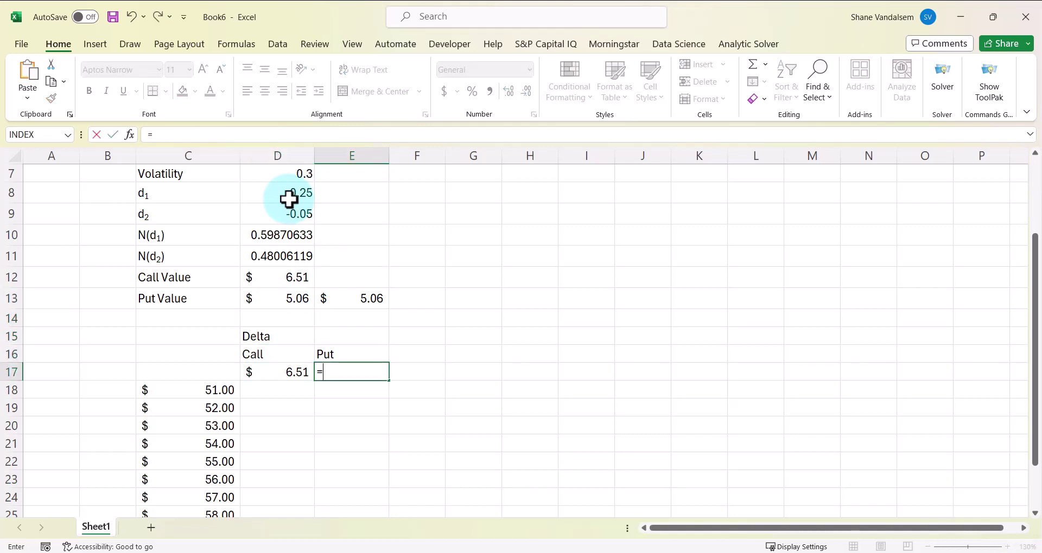
key("Up")
key("Up")
key("Up")
key("Up")
key("Left")
key("Return")
key("Left")
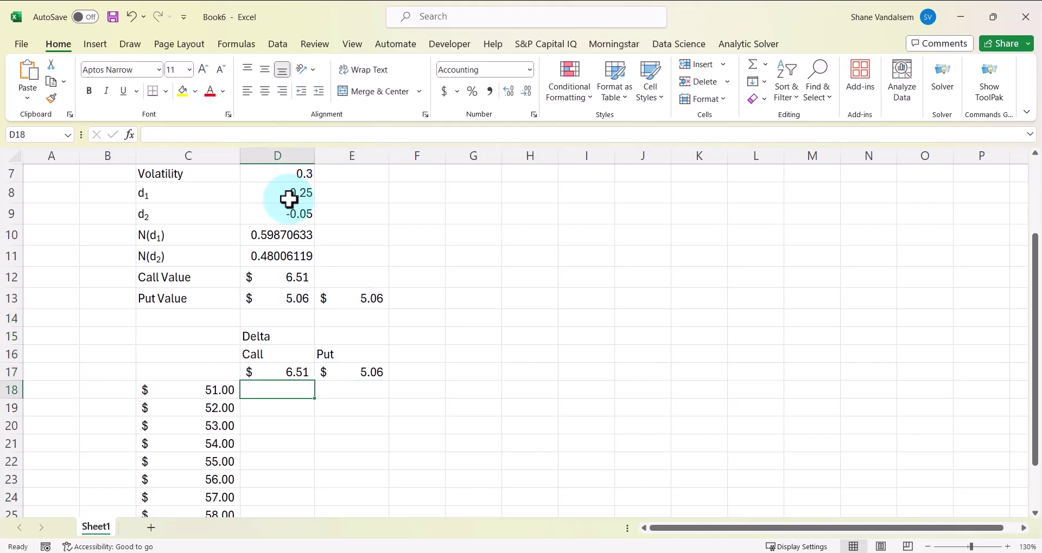
Start a What-If Data Table on the range C17:E27, covering the stock prices and the linked call and put values.
scroll(266, 256, "down", 1)
left_click_drag(207, 320, 330, 498)
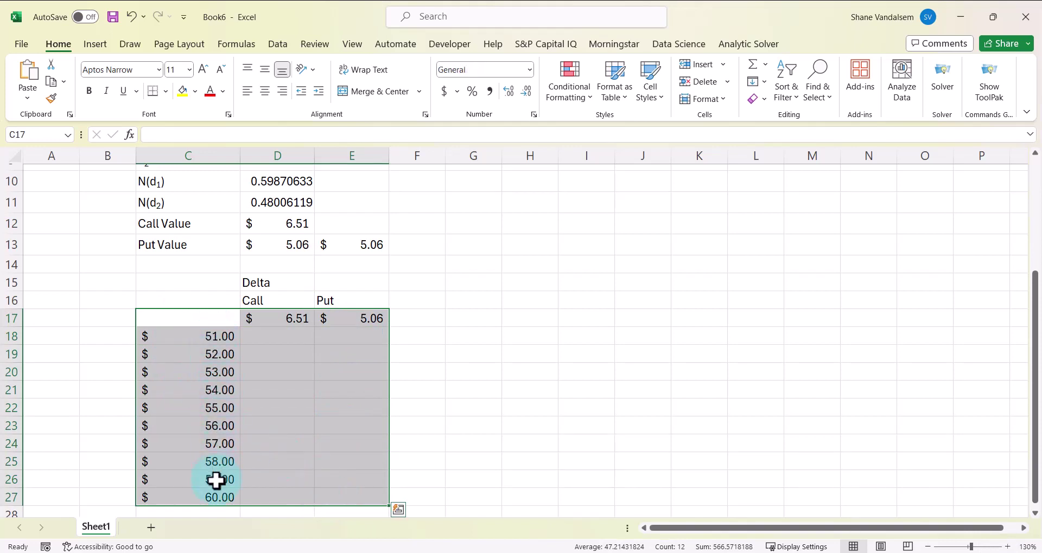
scroll(286, 393, "up", 3)
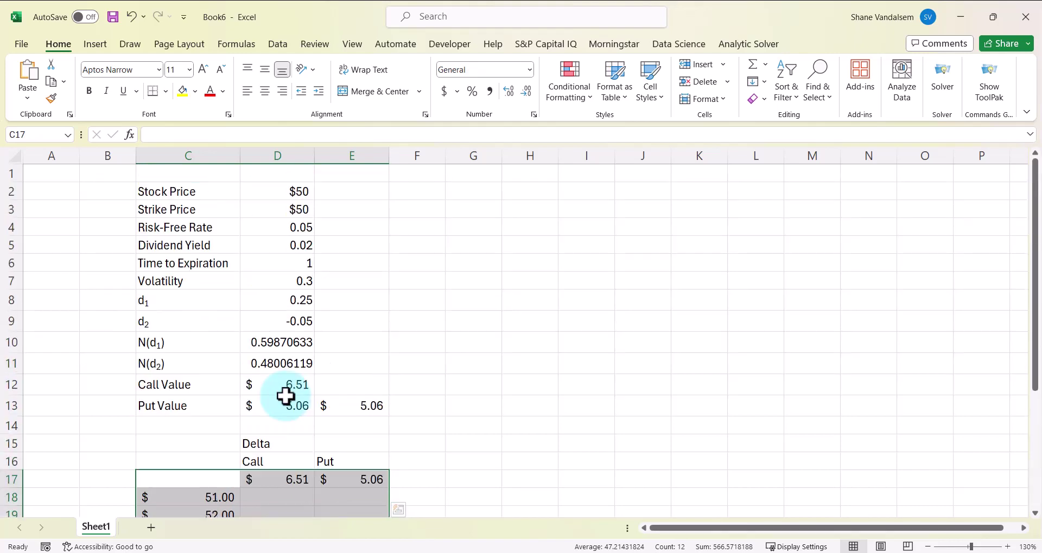
scroll(416, 253, "down", 2)
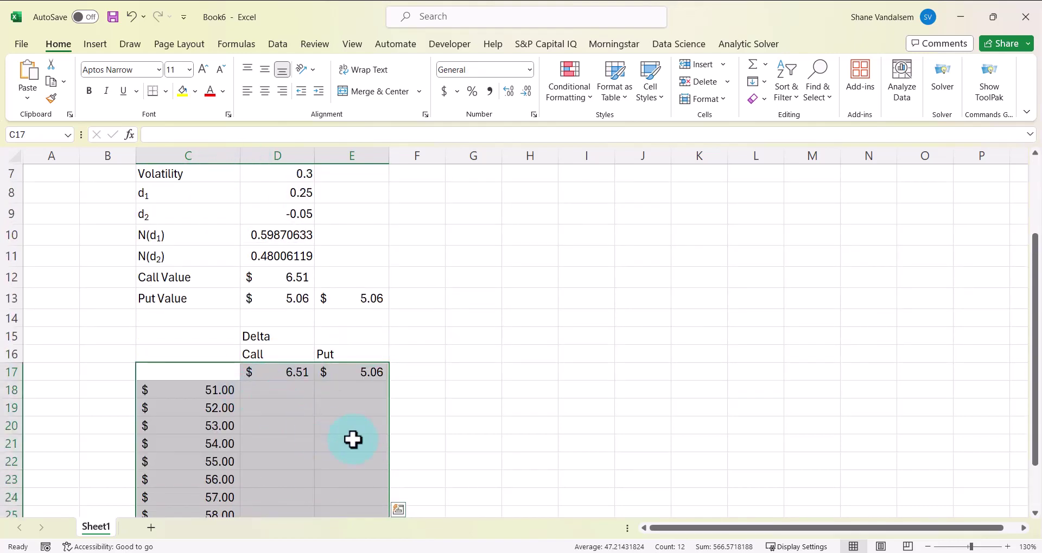
scroll(297, 347, "down", 2)
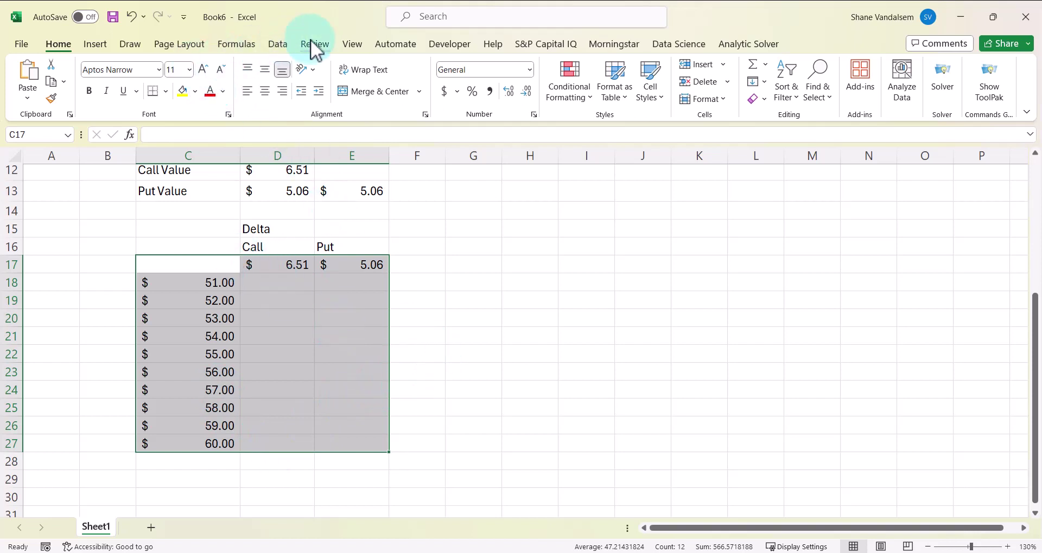
left_click(282, 44)
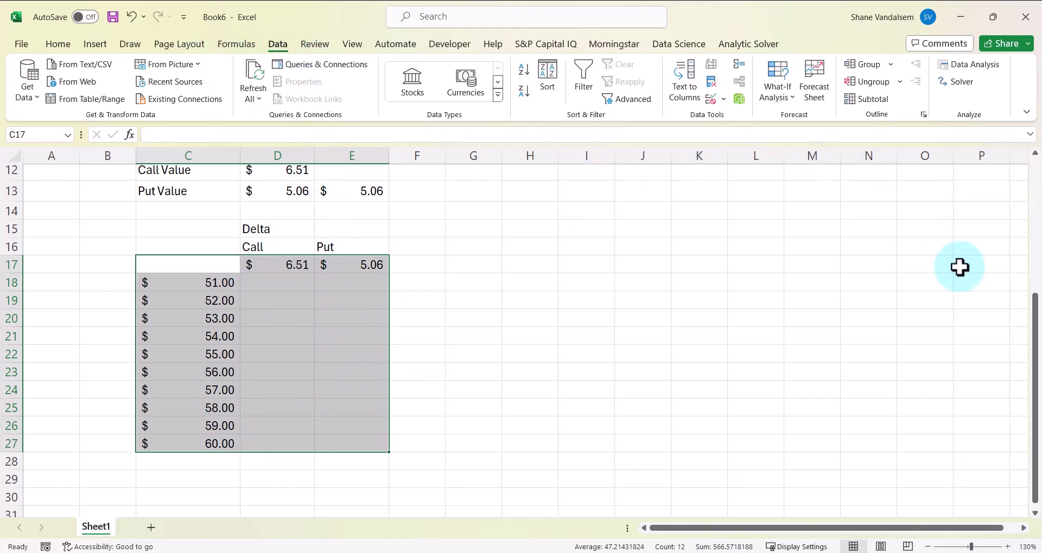
left_click(788, 94)
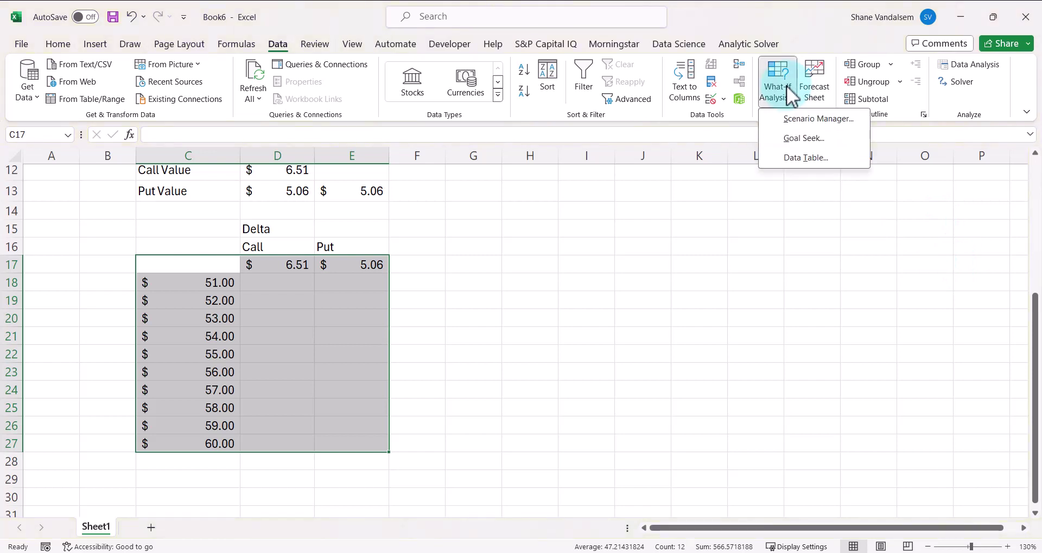
left_click(808, 158)
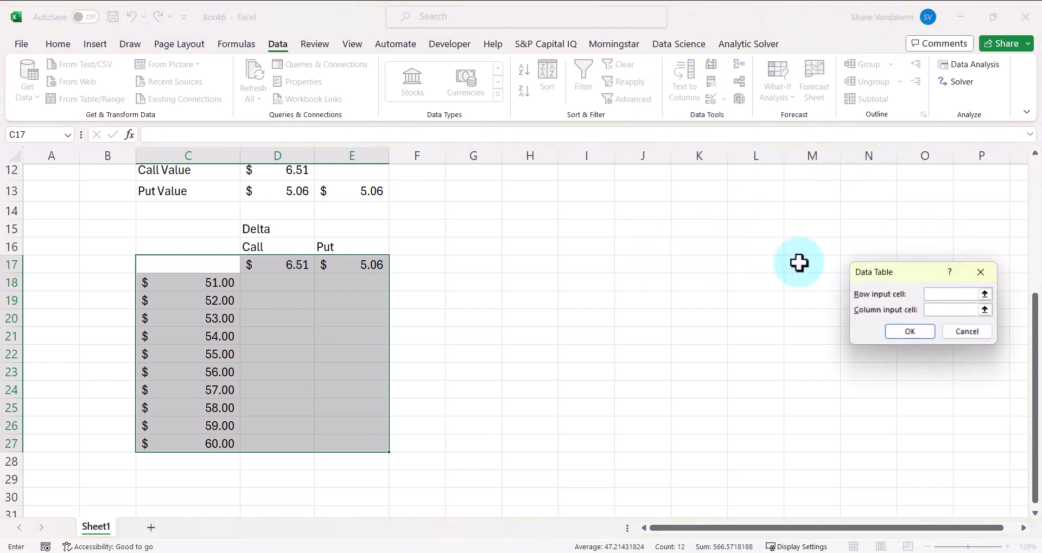
Set the data table's column input cell to the stock price in D2, leave the row input empty, and generate the table.
left_click_drag(908, 270, 588, 169)
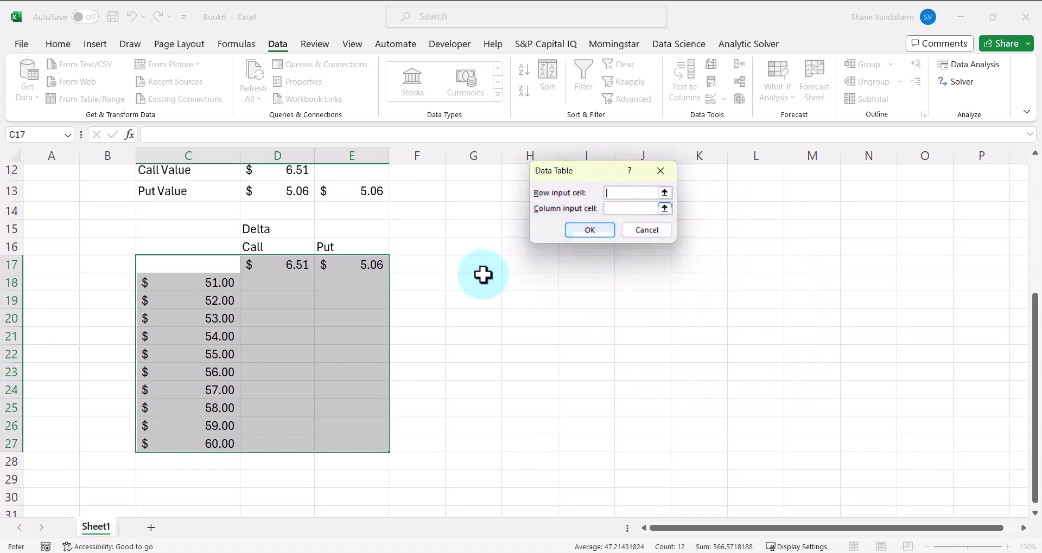
scroll(482, 275, "up", 2)
scroll(482, 275, "up", 2)
scroll(412, 258, "down", 1)
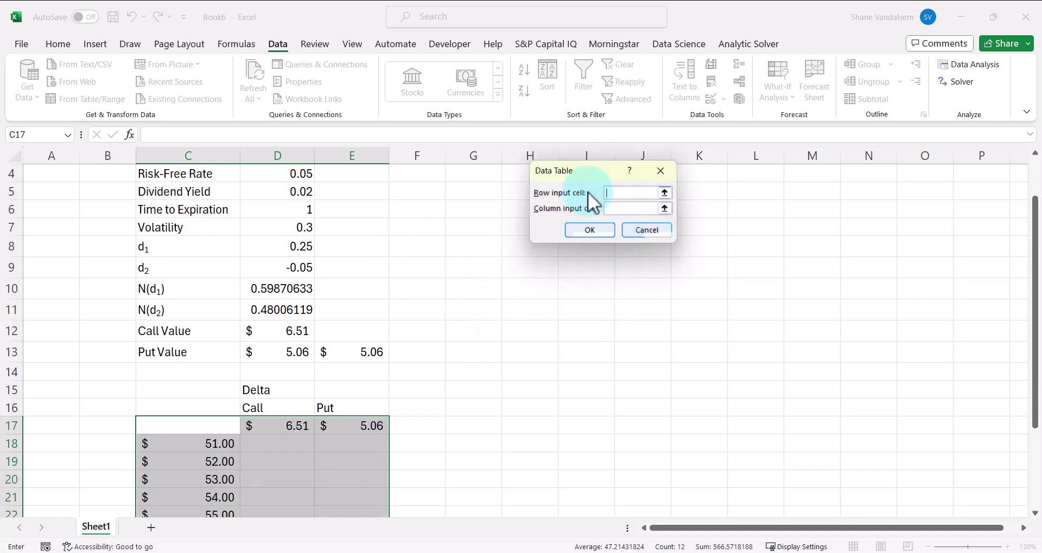
left_click(607, 210)
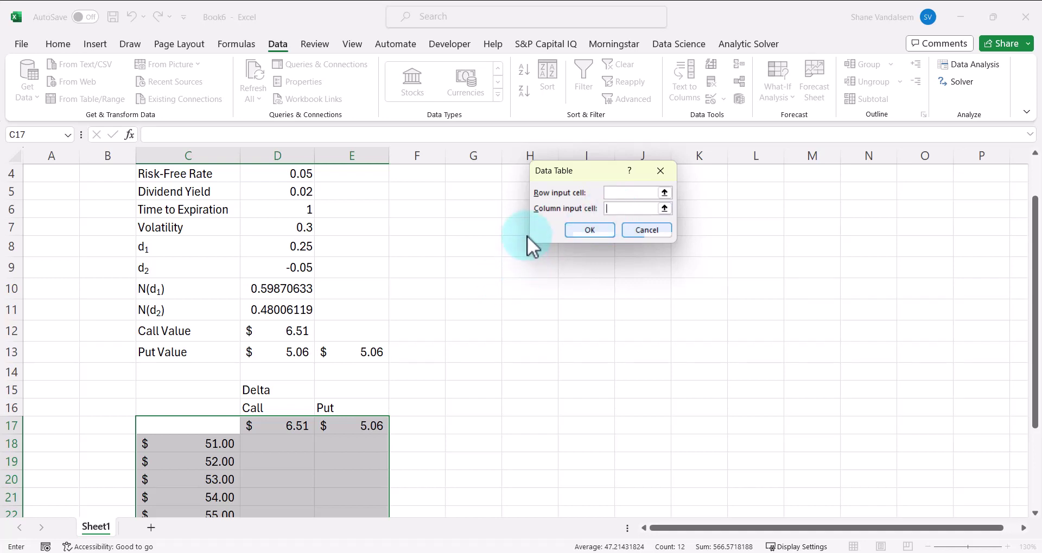
left_click(619, 210)
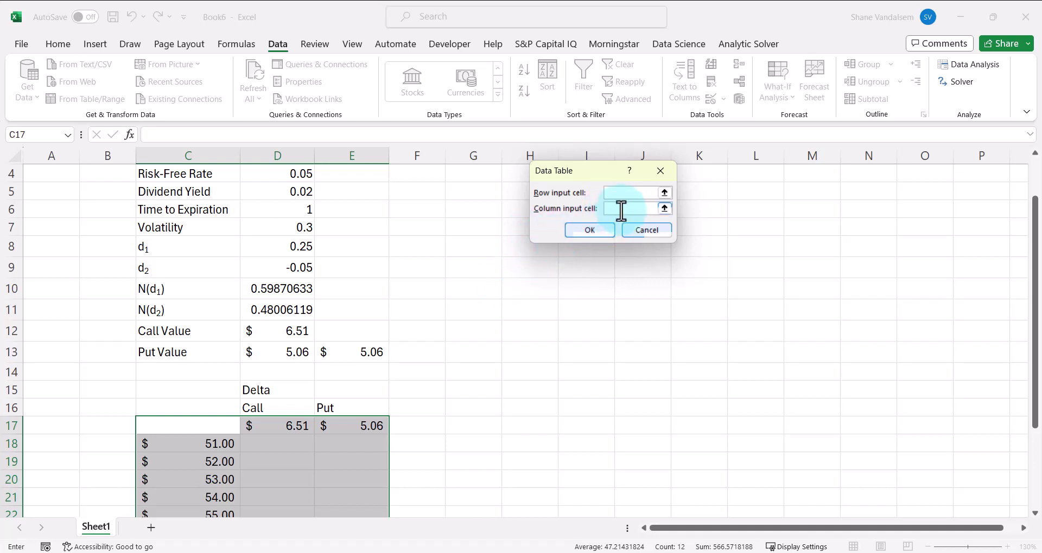
scroll(314, 307, "up", 1)
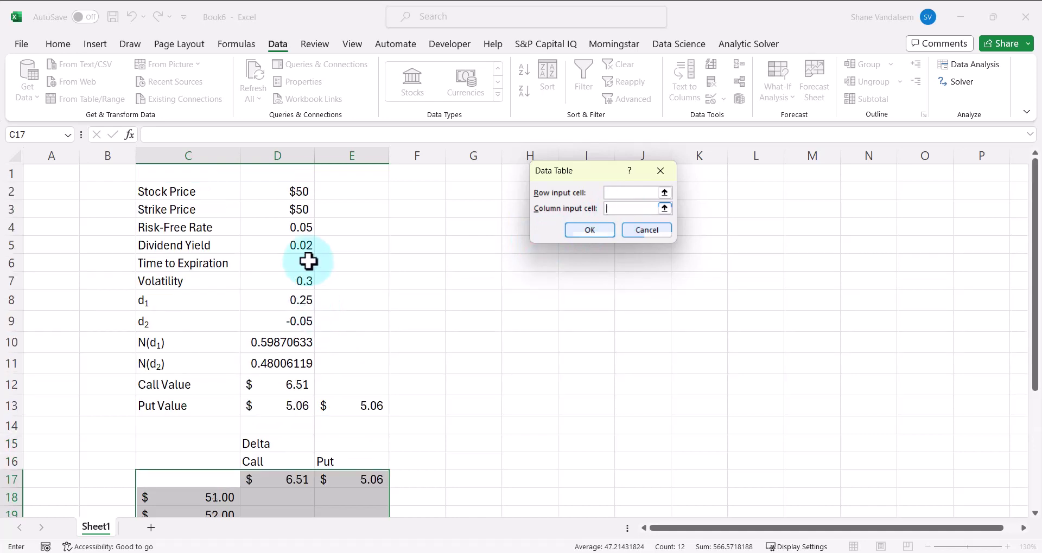
left_click(300, 193)
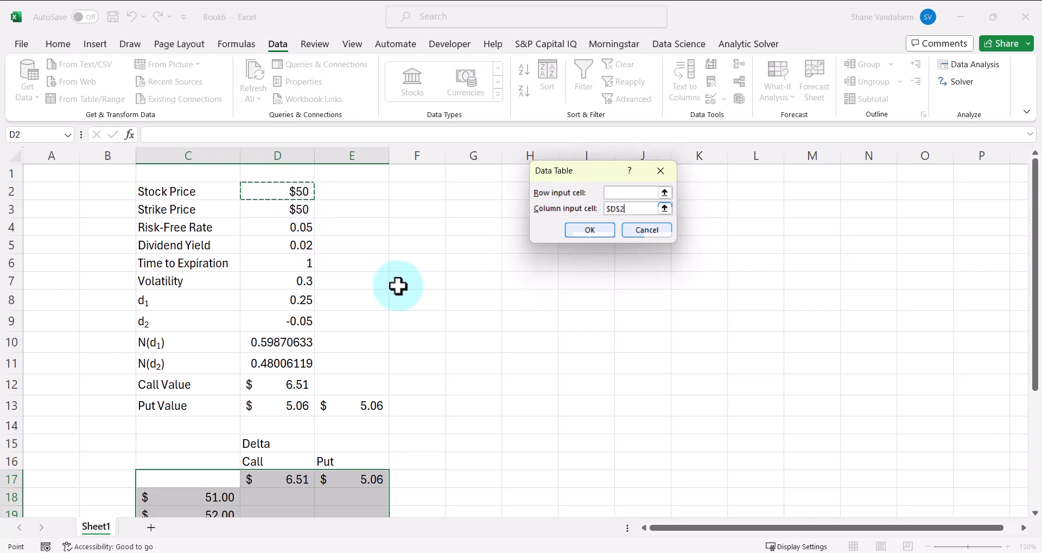
scroll(489, 280, "down", 3)
scroll(489, 281, "down", 2)
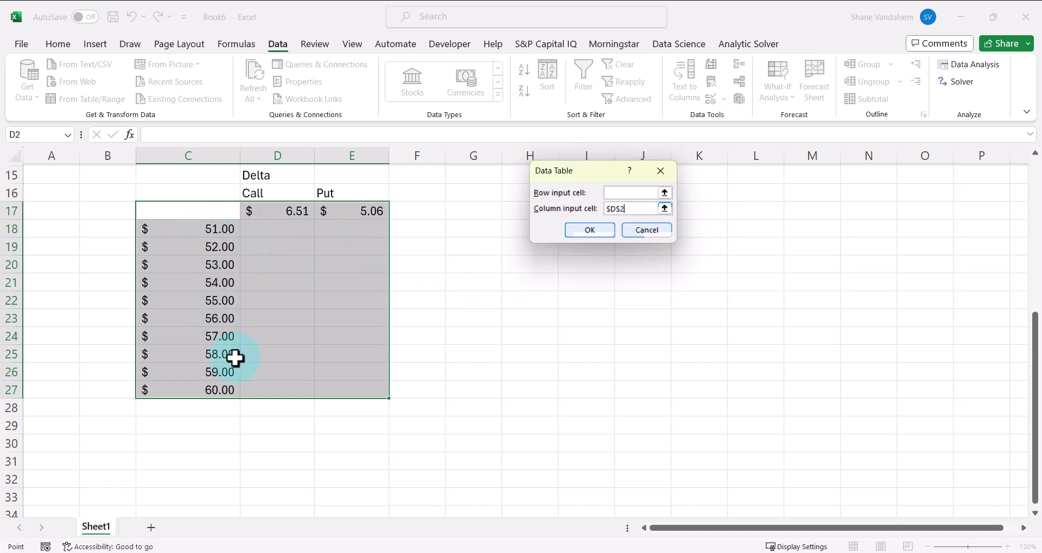
left_click(579, 230)
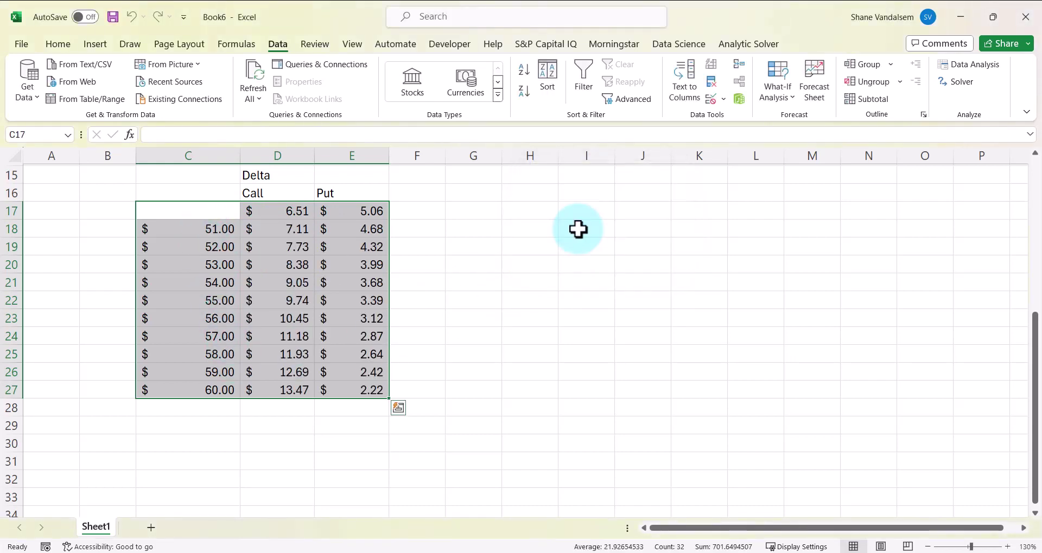
left_click(584, 260)
left_click(581, 329)
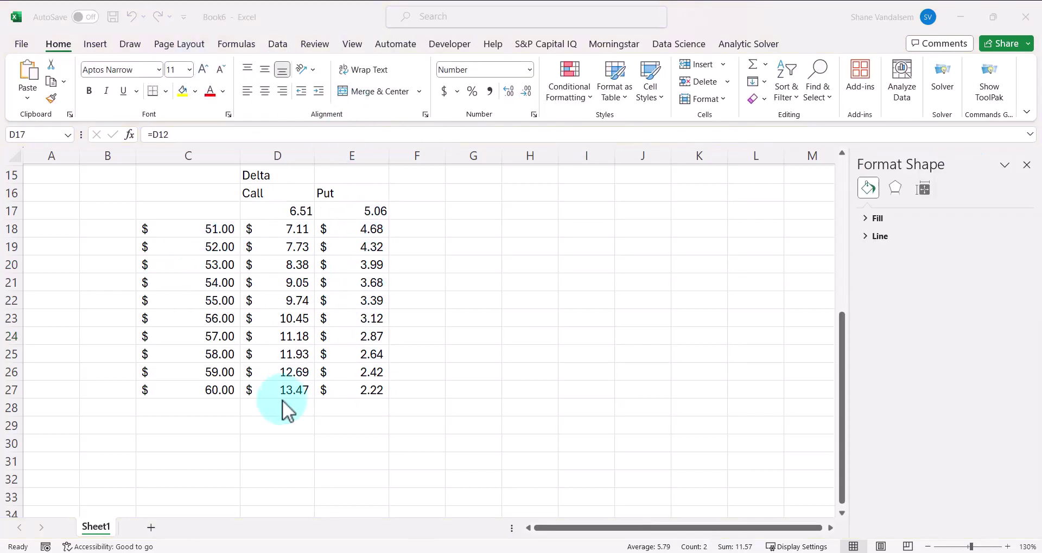
Hide the linked call and put values in D17:E17 by applying the custom number format ";;".
left_click(288, 217)
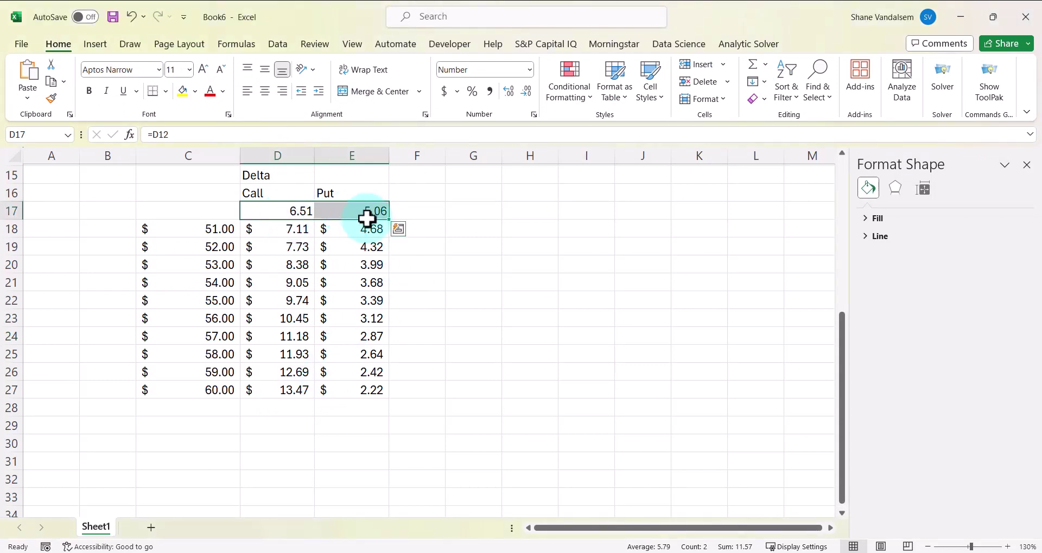
right_click(280, 208)
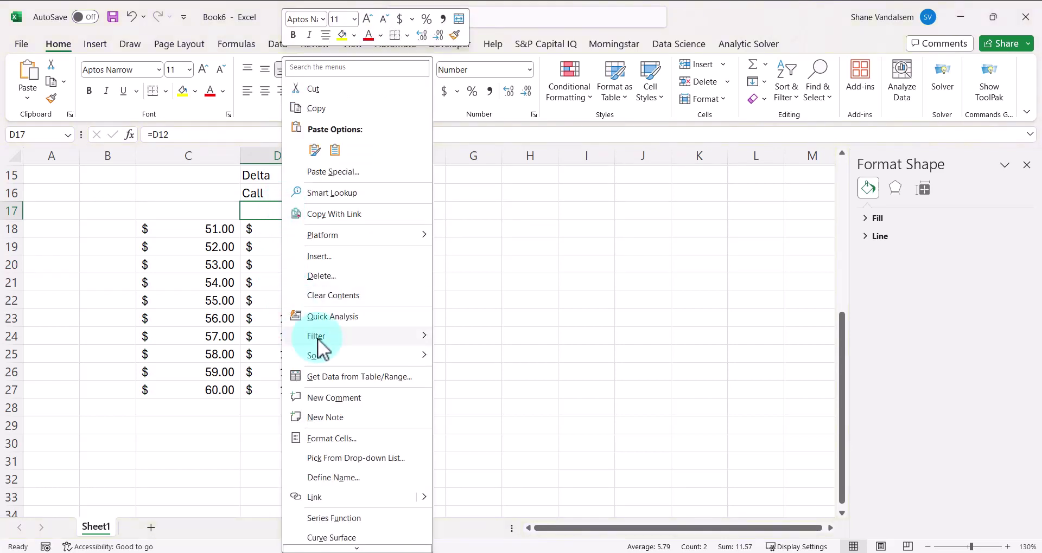
left_click(358, 439)
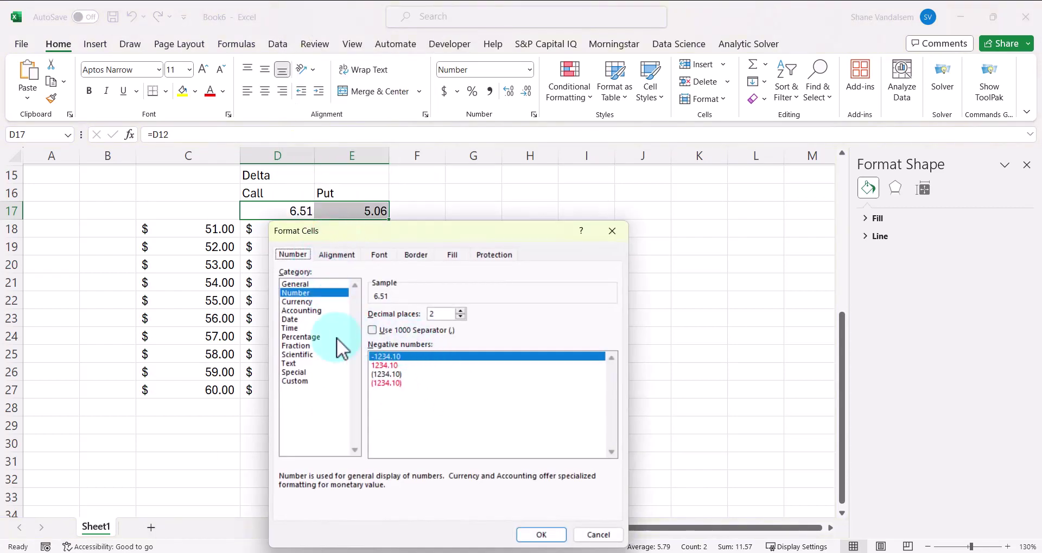
left_click(295, 381)
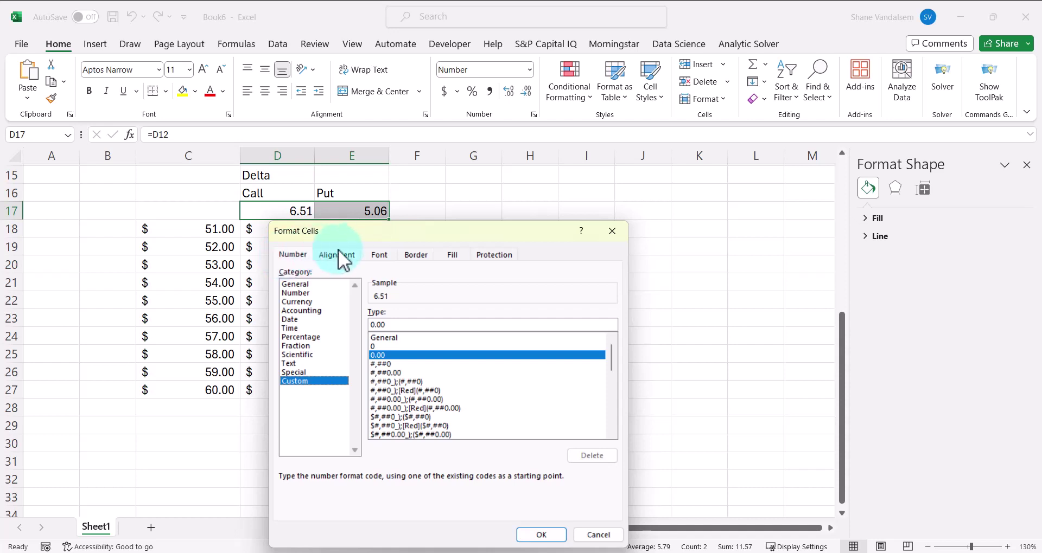
left_click(375, 255)
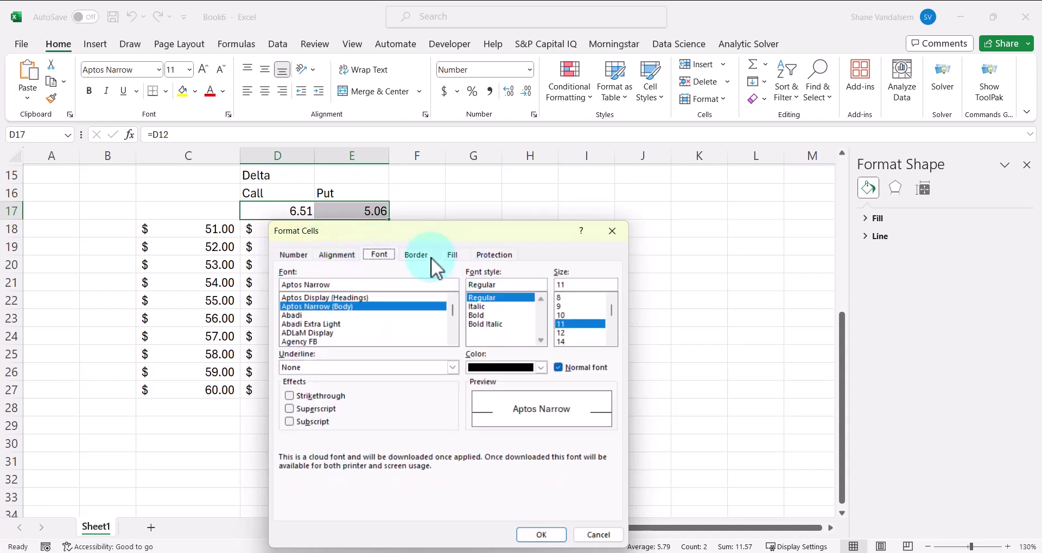
left_click(294, 254)
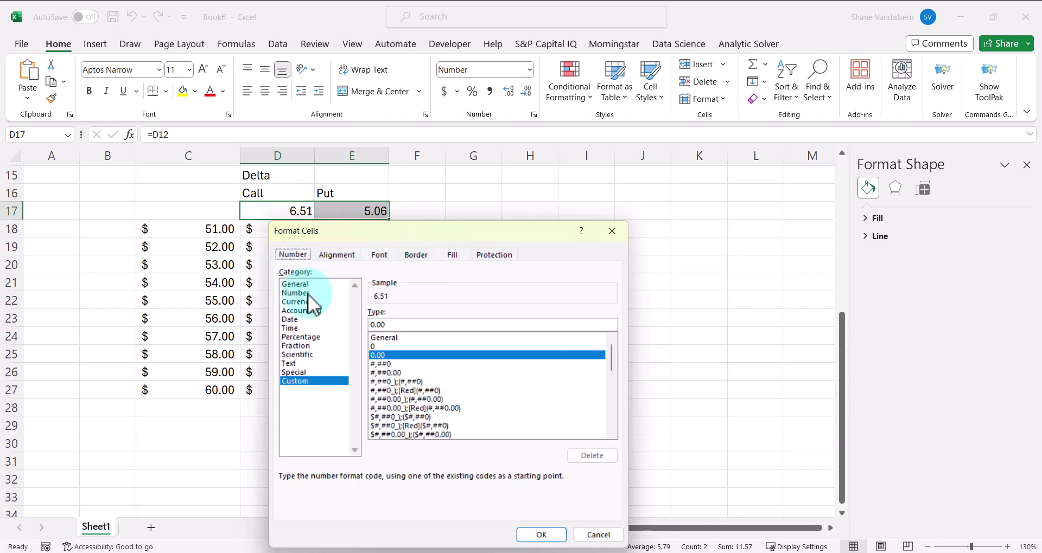
left_click(407, 325)
double_click(407, 324)
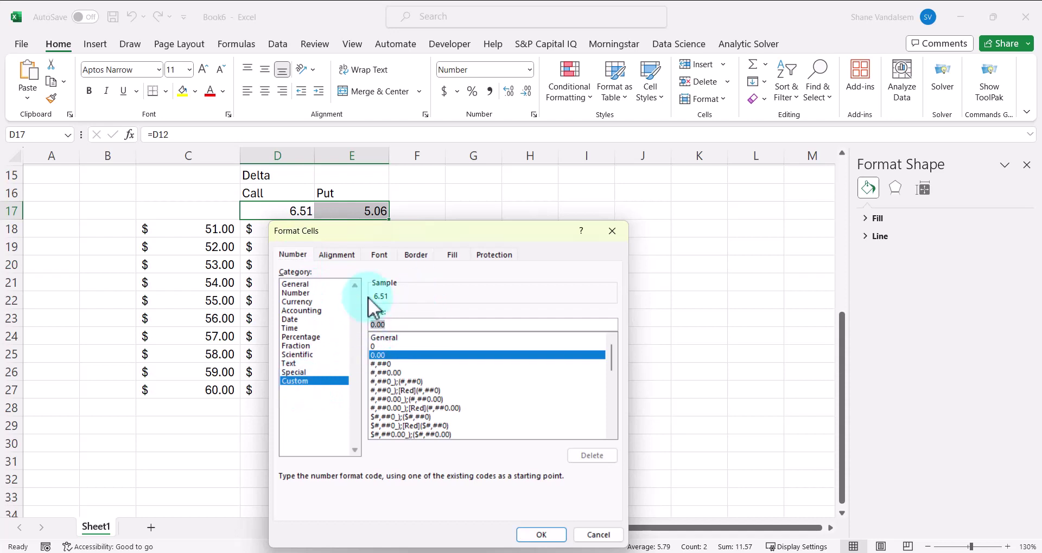
type(";;;")
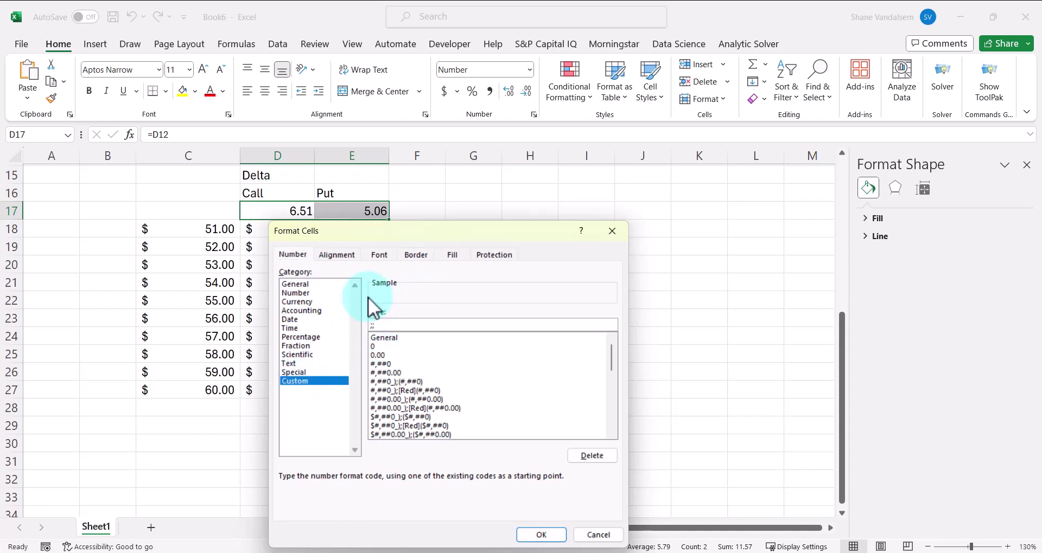
scroll(468, 437, "down", 1)
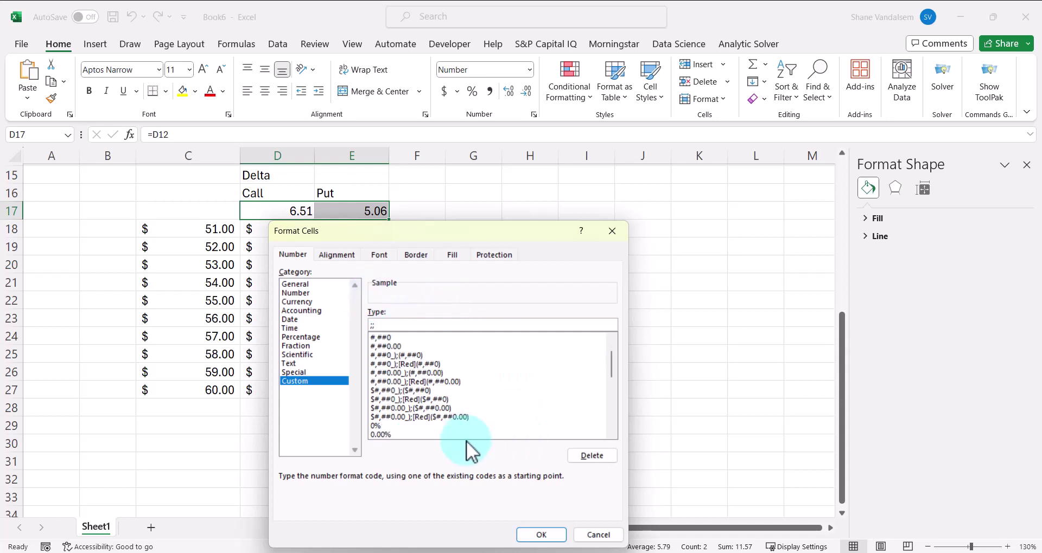
left_click(542, 535)
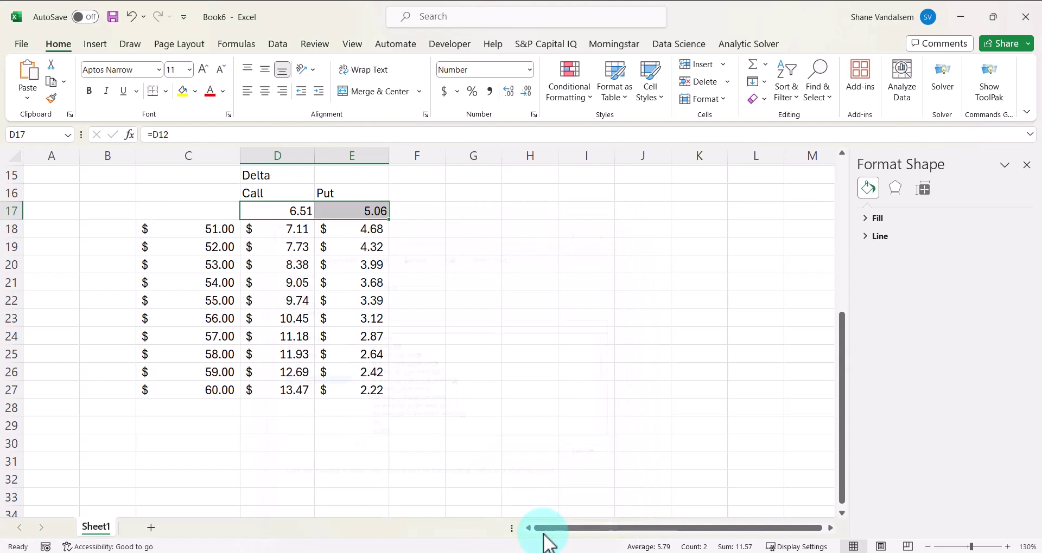
left_click(449, 333)
Insert a Scatter with Smooth Lines chart from C16:E27, plotting the call and put values against stock price.
left_click_drag(177, 195, 352, 390)
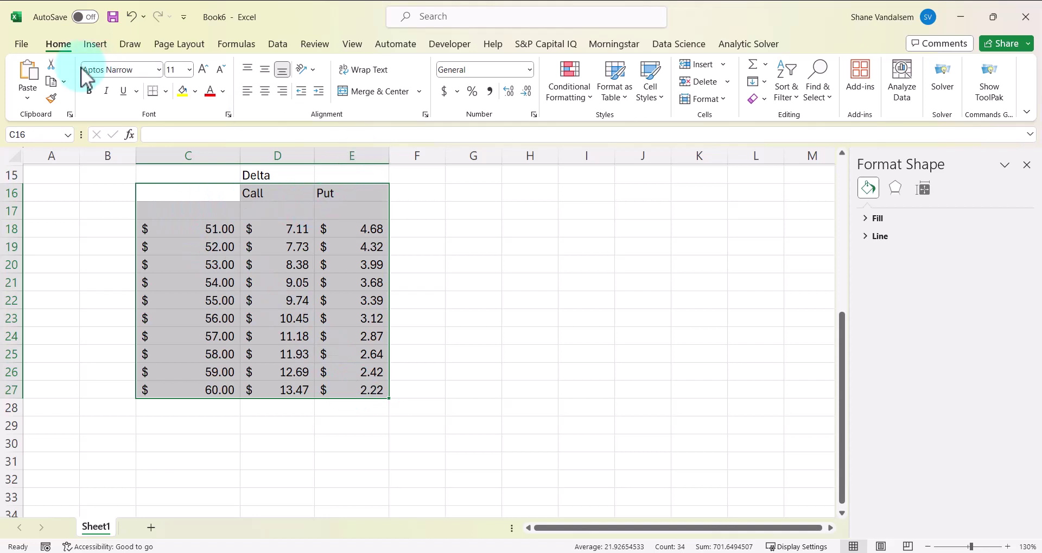
left_click(95, 44)
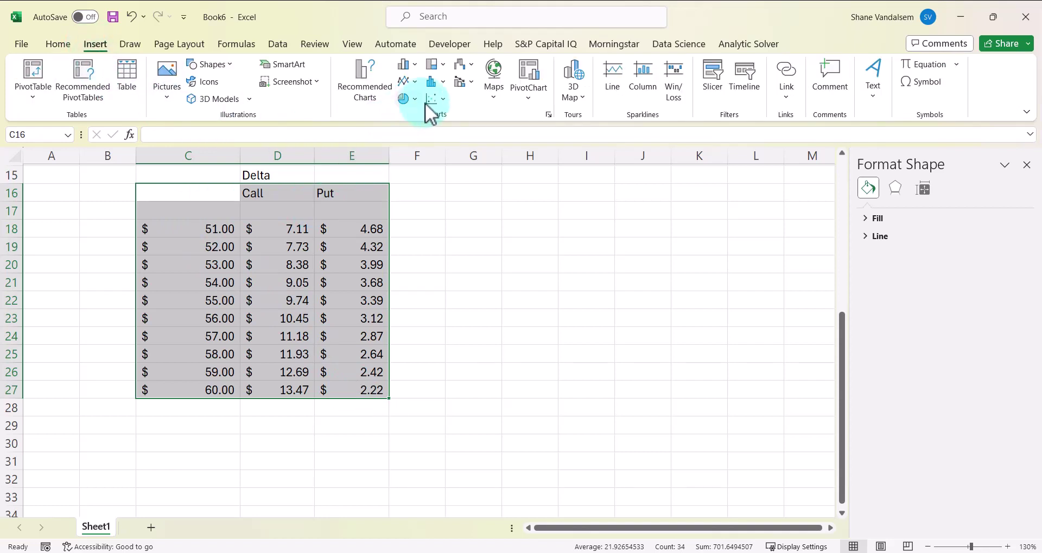
left_click(443, 100)
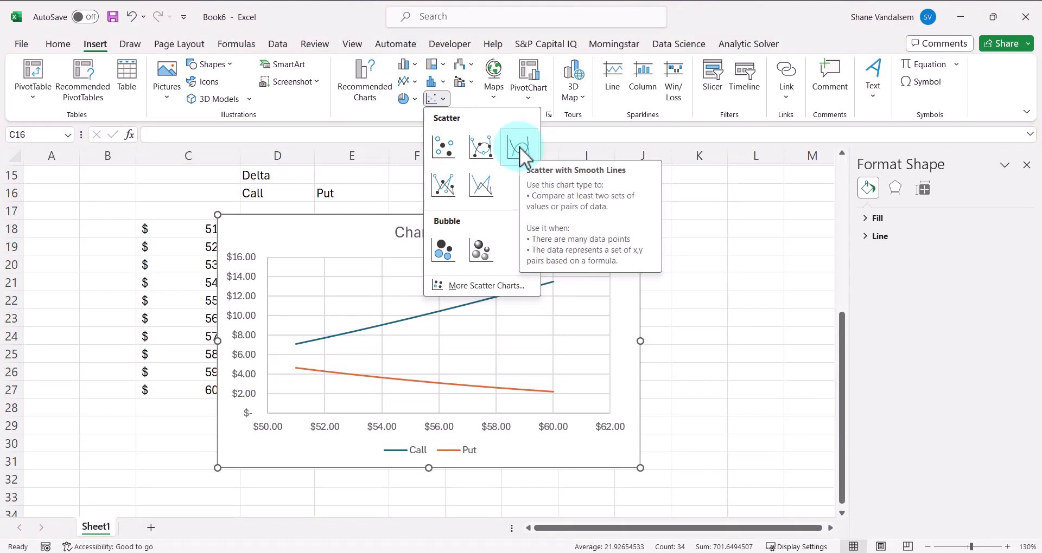
left_click(519, 147)
Delete the chart's title and move the chart below the data table, starting around row 29.
left_click(461, 232)
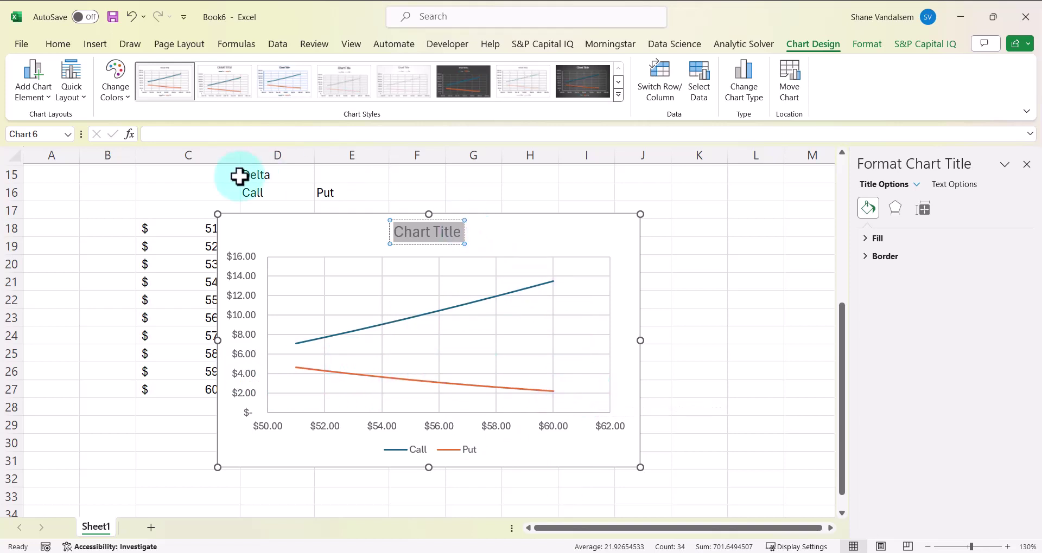
key("Delete")
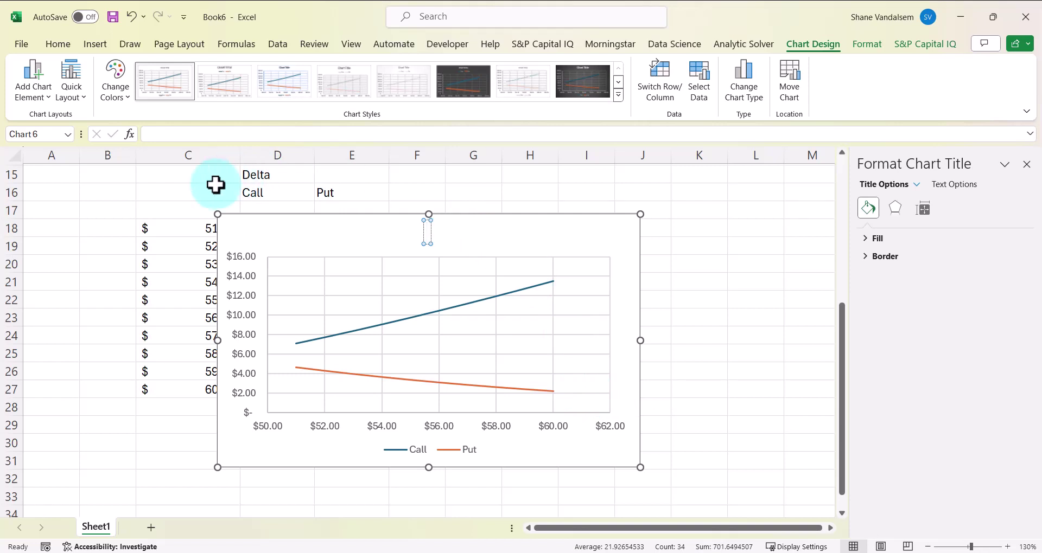
left_click_drag(341, 222, 233, 404)
scroll(380, 369, "down", 2)
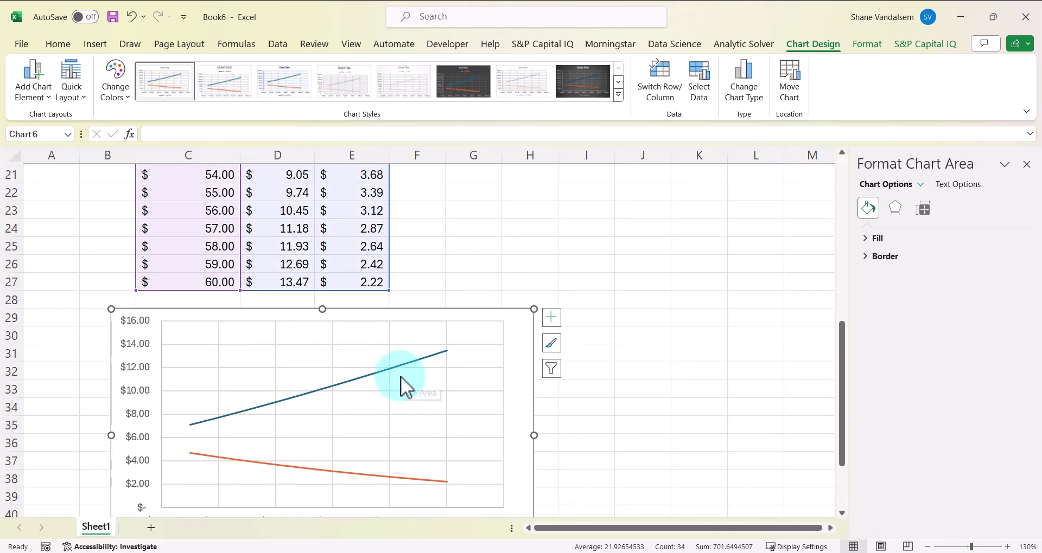
left_click(487, 84)
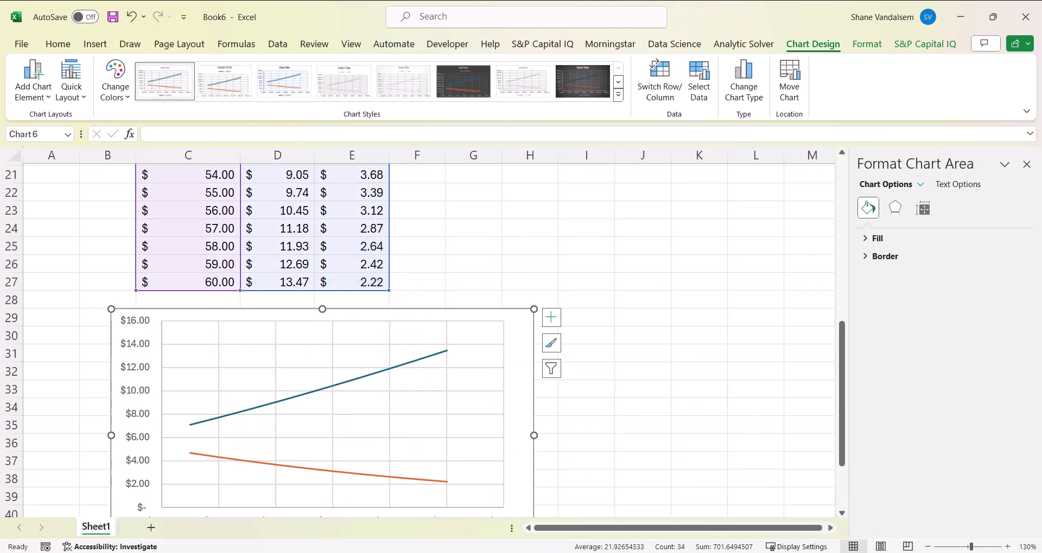